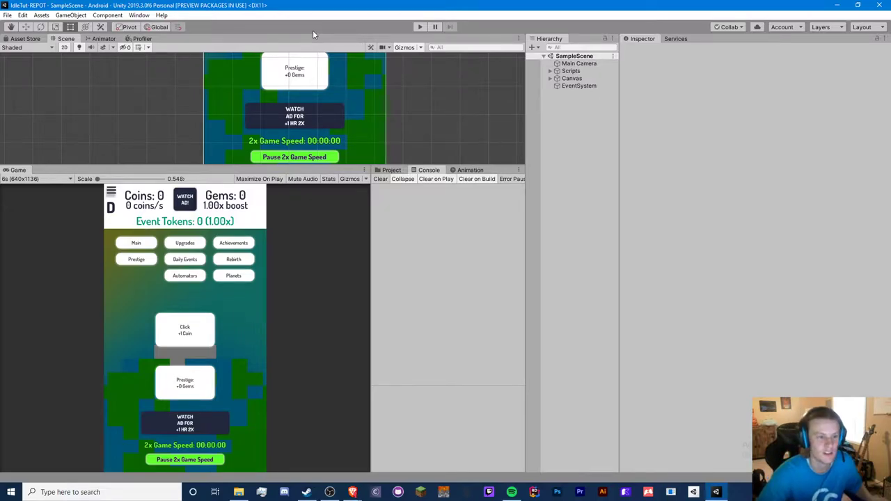
Open the Build Settings with the Android platform shown and move the window clear of the project files
{"action": "left_click", "coordinate": [7, 14]}
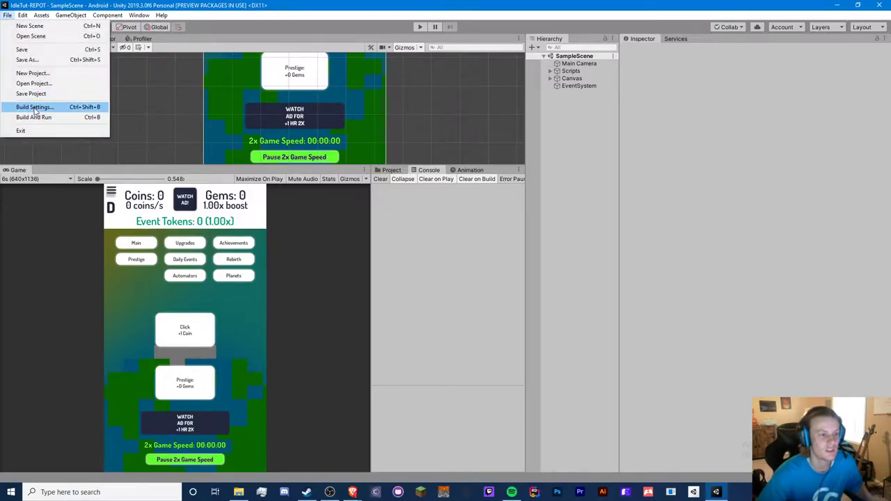
{"action": "left_click", "coordinate": [35, 109]}
{"action": "left_click_drag", "start_coordinate": [175, 128], "coordinate": [429, 71]}
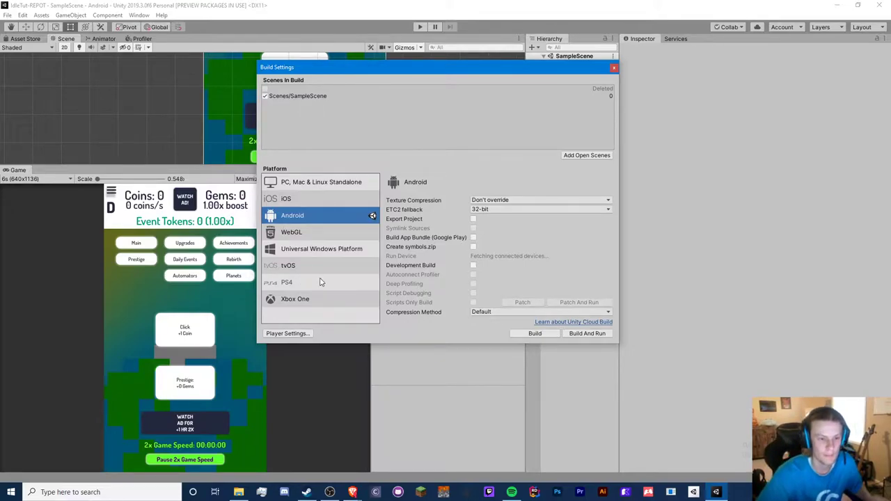
{"action": "left_click_drag", "start_coordinate": [392, 69], "coordinate": [693, 91]}
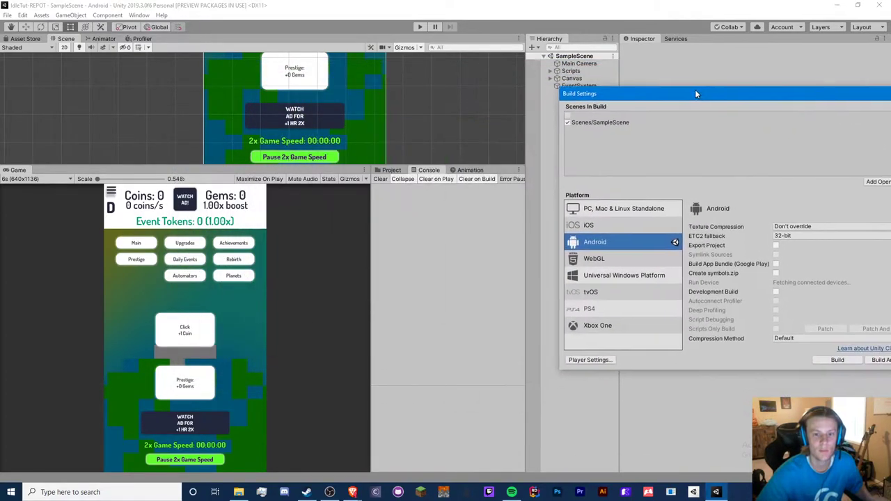
Show the GoogleMobileAdsSettings asset from the GoogleMobileAds Resources folder in the project files
{"action": "left_click", "coordinate": [379, 172]}
{"action": "scroll", "coordinate": [433, 235], "scroll_direction": "up", "scroll_amount": 3}
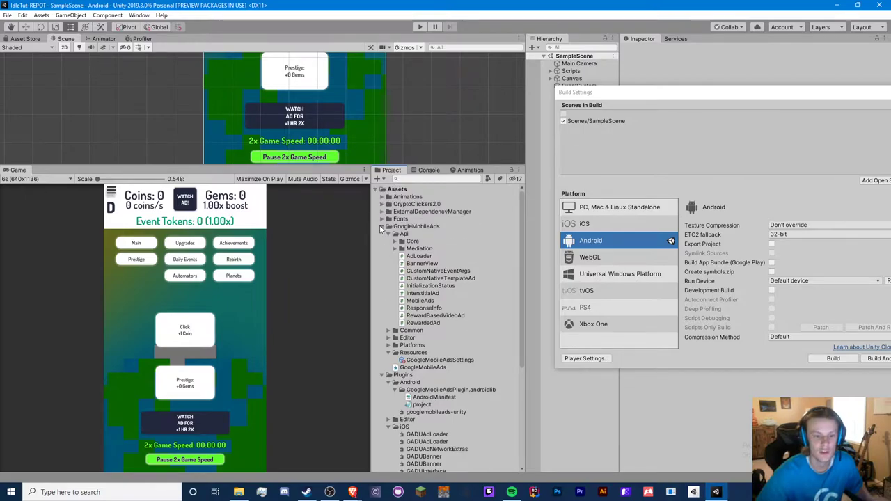
{"action": "left_click", "coordinate": [381, 230]}
{"action": "double_click", "coordinate": [404, 229]}
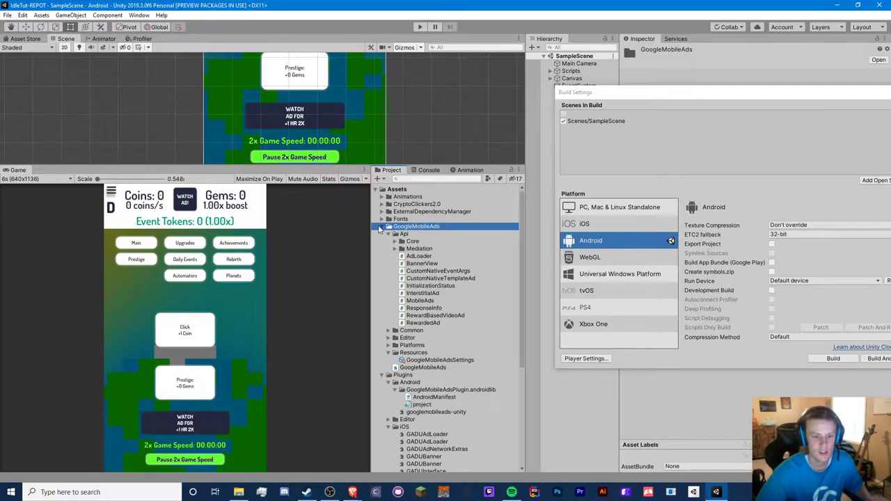
{"action": "left_click_drag", "start_coordinate": [707, 92], "coordinate": [636, 94]}
{"action": "left_click", "coordinate": [439, 360]}
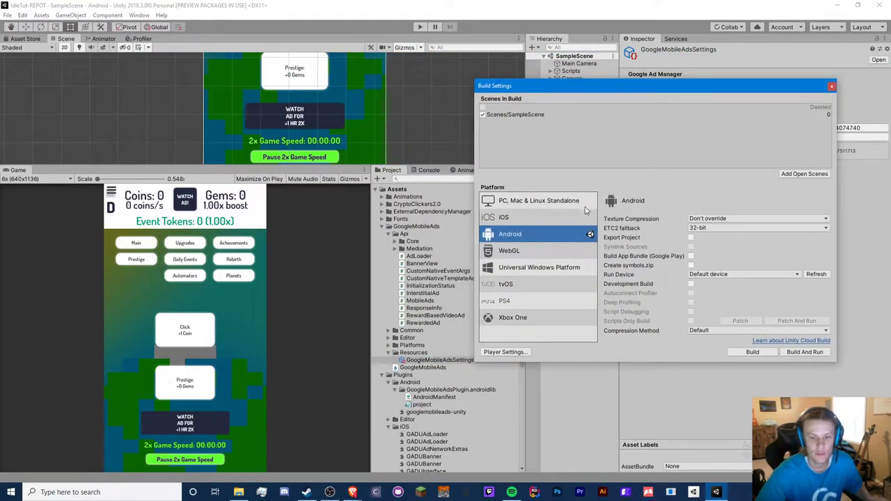
Open the Project Settings at the Player category
{"action": "left_click", "coordinate": [8, 16]}
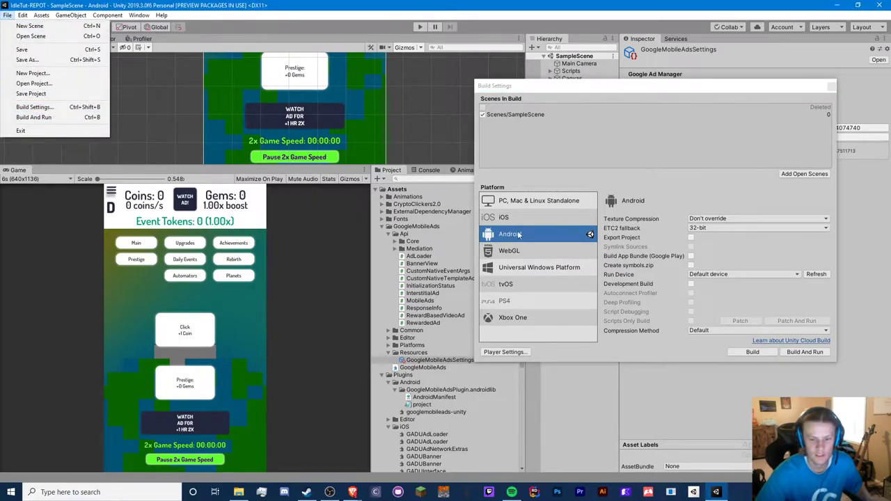
{"action": "left_click", "coordinate": [577, 353]}
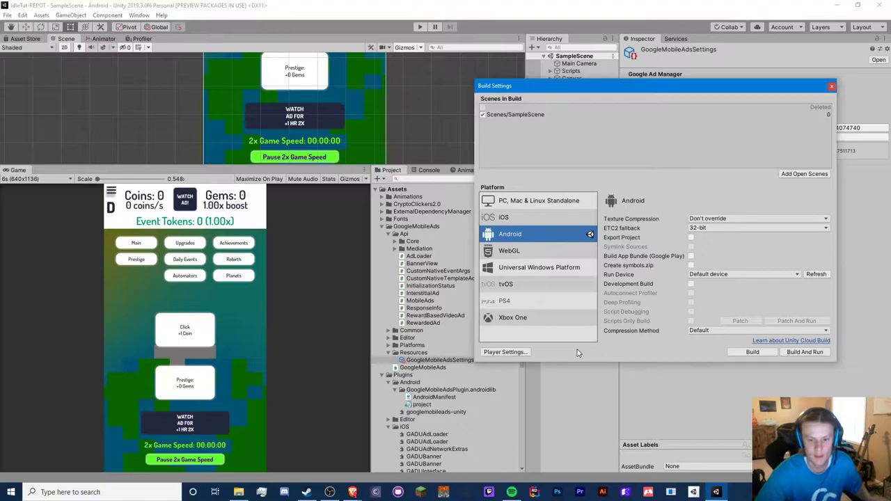
{"action": "left_click", "coordinate": [22, 15]}
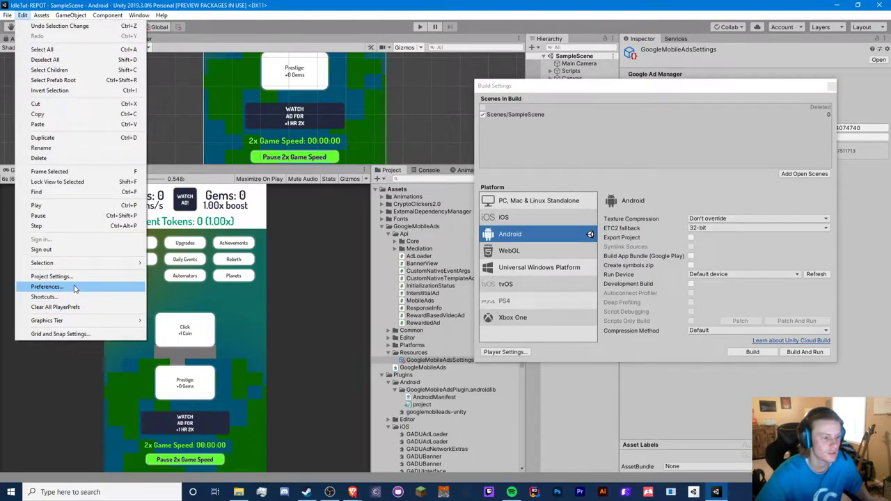
{"action": "left_click", "coordinate": [52, 277]}
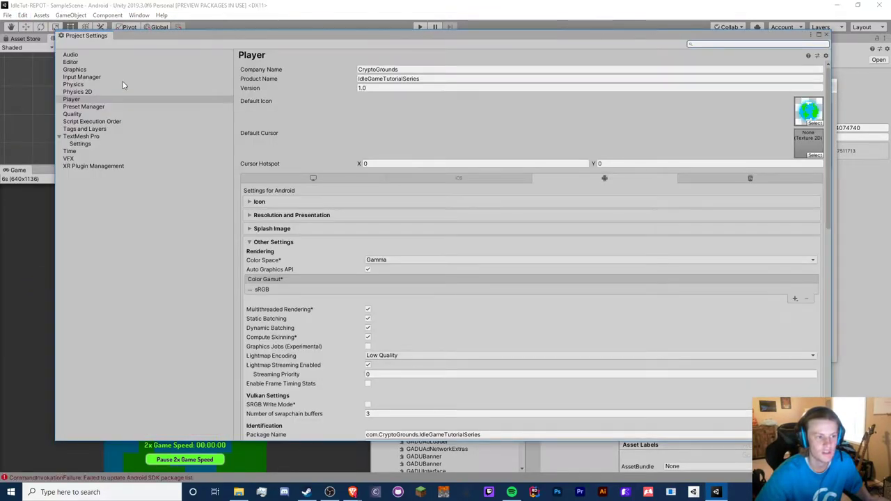
Check the Android JDK, SDK, NDK and Gradle options in the External Tools preferences, and close the preferences
{"action": "left_click", "coordinate": [41, 14]}
{"action": "mouse_move", "coordinate": [22, 14]}
{"action": "left_click", "coordinate": [42, 287]}
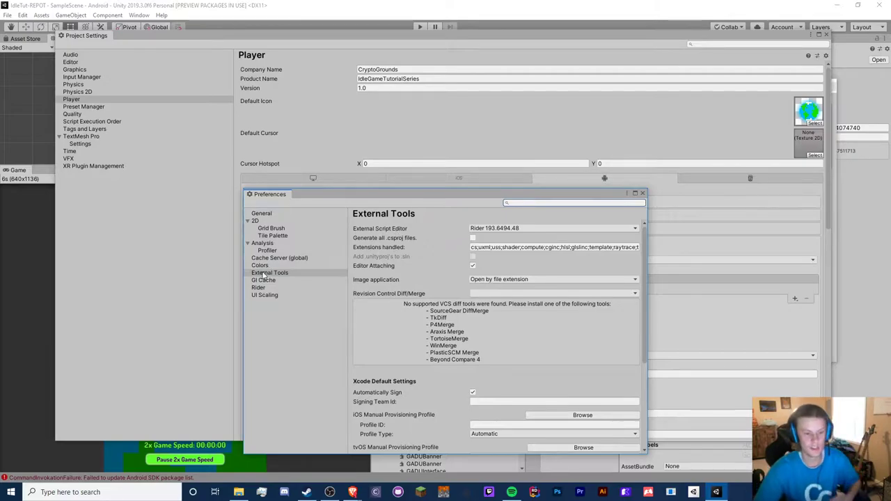
{"action": "scroll", "coordinate": [426, 279], "scroll_direction": "down", "scroll_amount": 5}
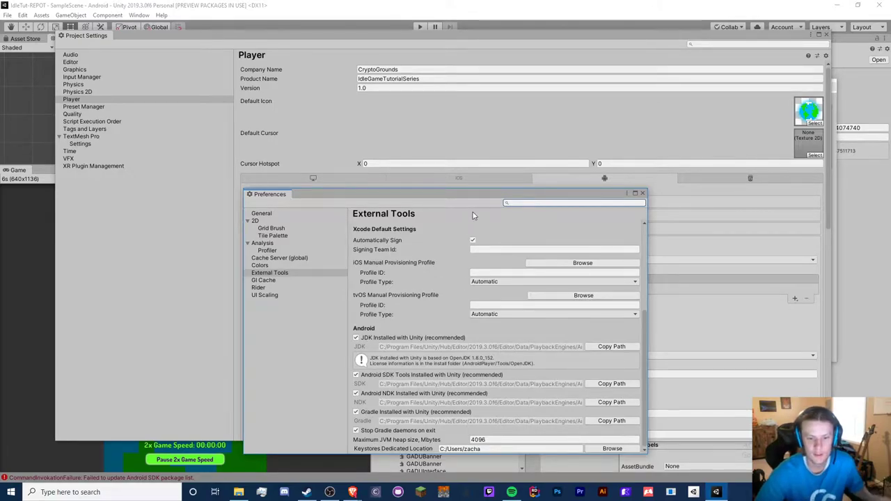
{"action": "left_click_drag", "start_coordinate": [471, 198], "coordinate": [469, 145]}
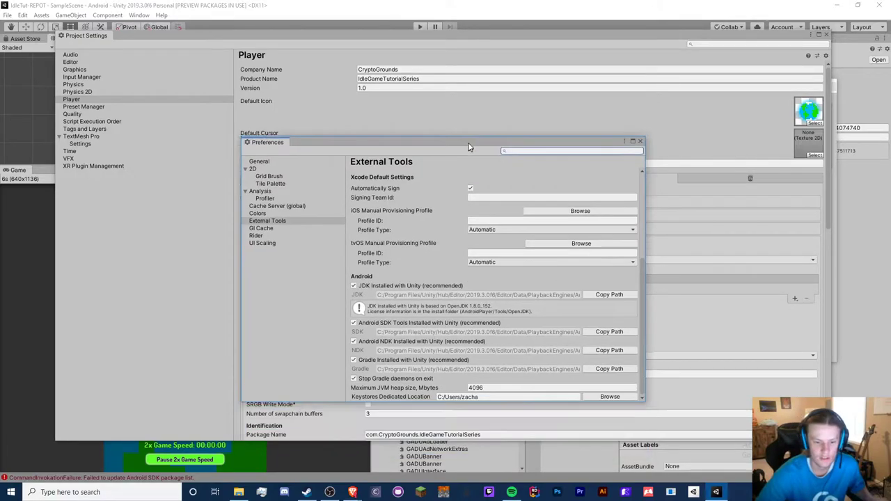
{"action": "left_click", "coordinate": [641, 140]}
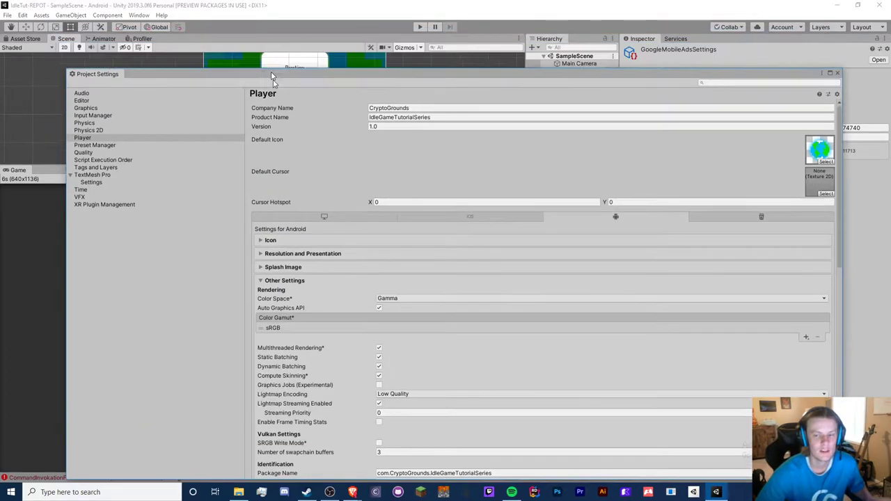
Examine the Android Player settings, from the version field through the Identification, Configuration and Optimization options
{"action": "key", "text": "ctrl+shift+b"}
{"action": "left_click_drag", "start_coordinate": [198, 60], "coordinate": [568, 44]}
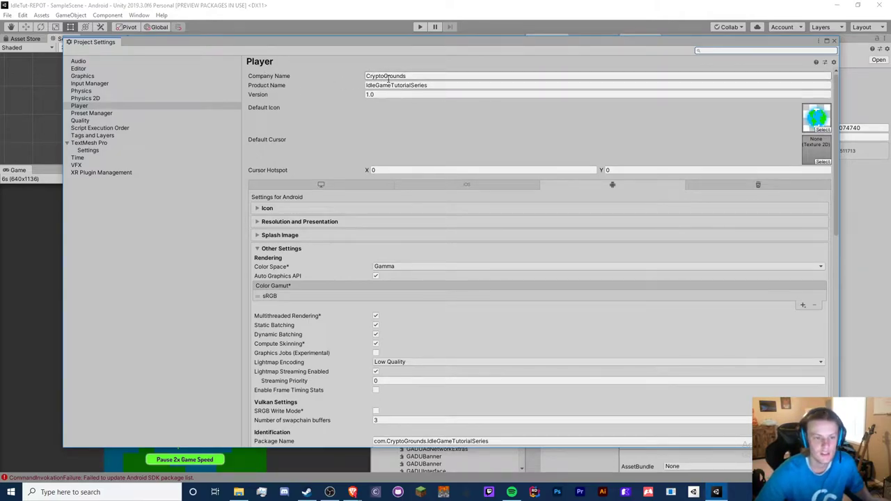
{"action": "left_click_drag", "start_coordinate": [394, 94], "coordinate": [348, 94]}
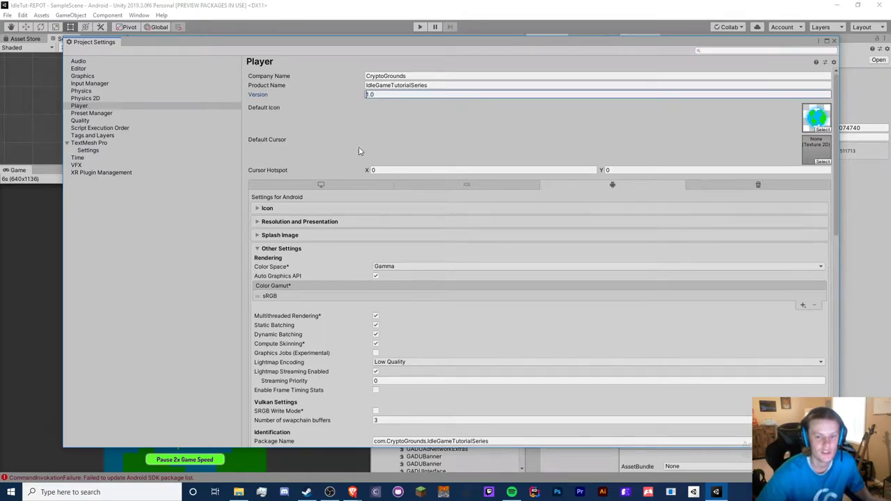
{"action": "scroll", "coordinate": [367, 149], "scroll_direction": "down", "scroll_amount": 10}
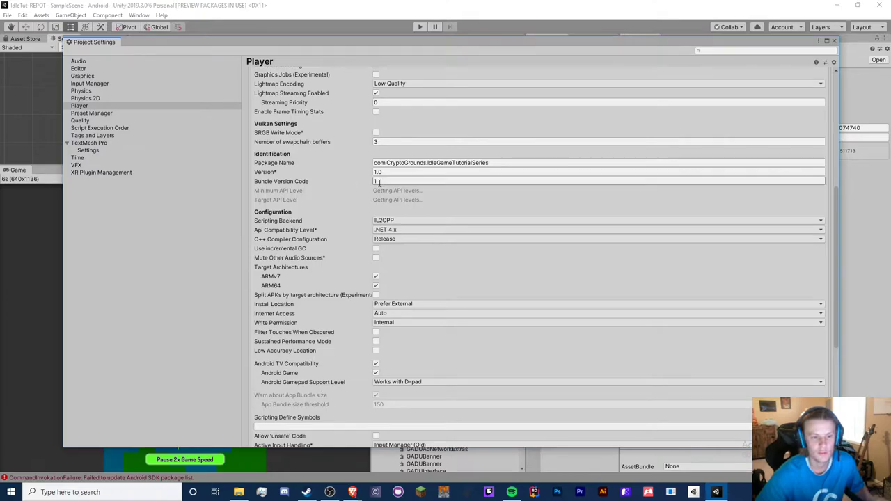
{"action": "scroll", "coordinate": [307, 263], "scroll_direction": "down", "scroll_amount": 8}
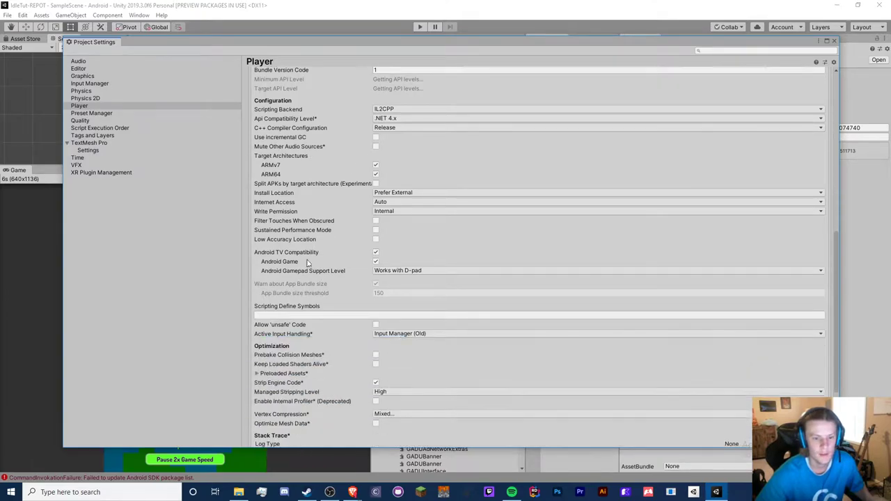
{"action": "scroll", "coordinate": [682, 259], "scroll_direction": "up", "scroll_amount": 5}
{"action": "scroll", "coordinate": [434, 269], "scroll_direction": "down", "scroll_amount": 2}
{"action": "scroll", "coordinate": [578, 286], "scroll_direction": "down", "scroll_amount": 3}
{"action": "scroll", "coordinate": [462, 288], "scroll_direction": "up", "scroll_amount": 5}
{"action": "scroll", "coordinate": [462, 288], "scroll_direction": "up", "scroll_amount": 8}
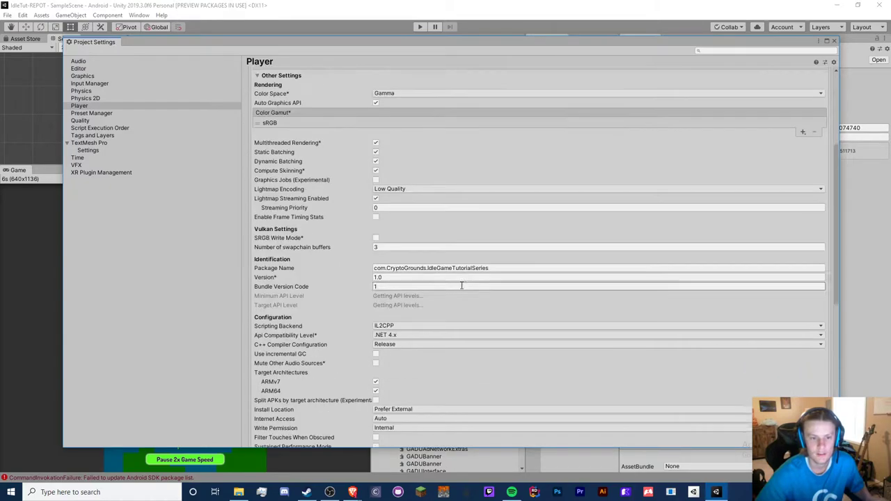
{"action": "scroll", "coordinate": [289, 176], "scroll_direction": "up", "scroll_amount": 2}
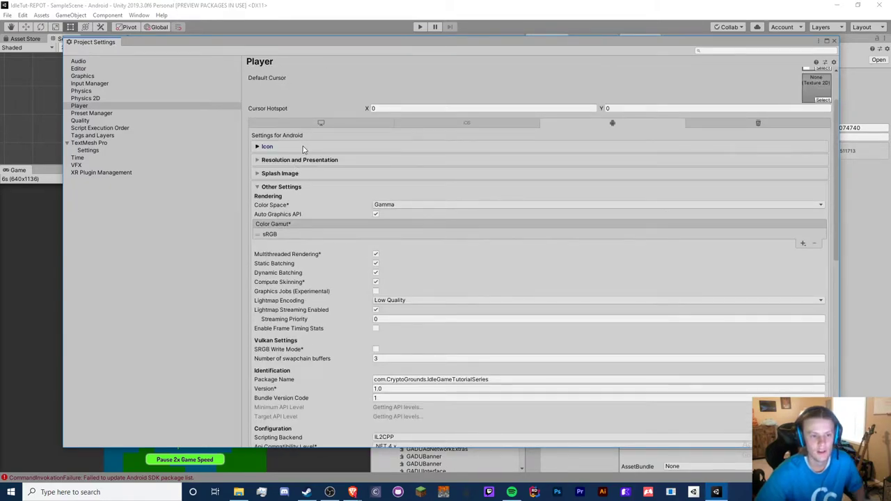
Review the Android Icon settings and expand the Resolution and Presentation section
{"action": "left_click", "coordinate": [303, 147]}
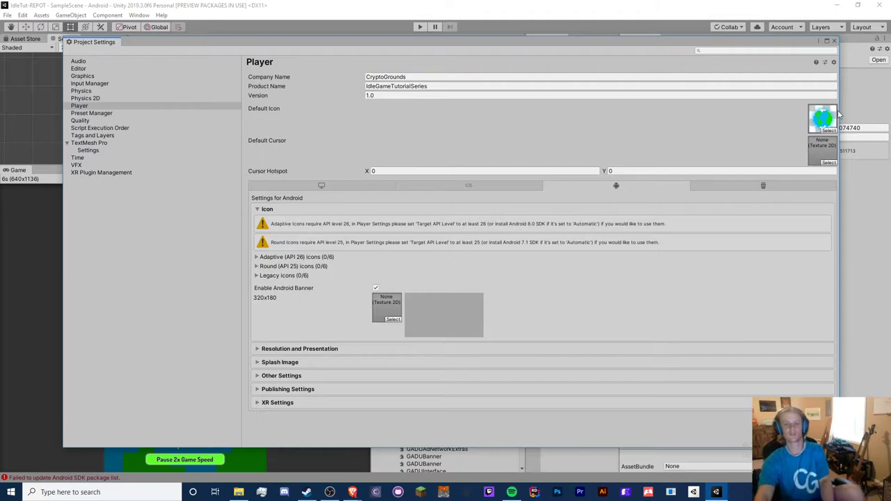
{"action": "left_click", "coordinate": [258, 210]}
{"action": "left_click", "coordinate": [276, 223]}
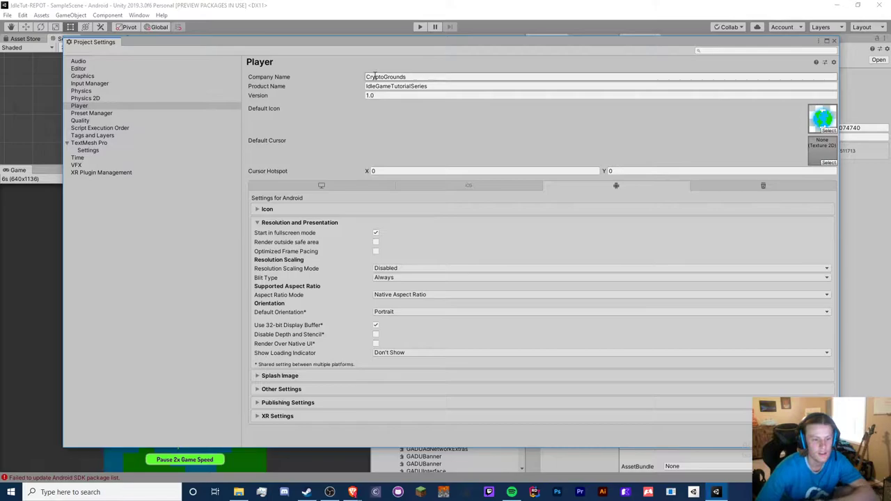
Review the Default Orientation choices for Android and keep Portrait
{"action": "left_click_drag", "start_coordinate": [373, 43], "coordinate": [440, 36]}
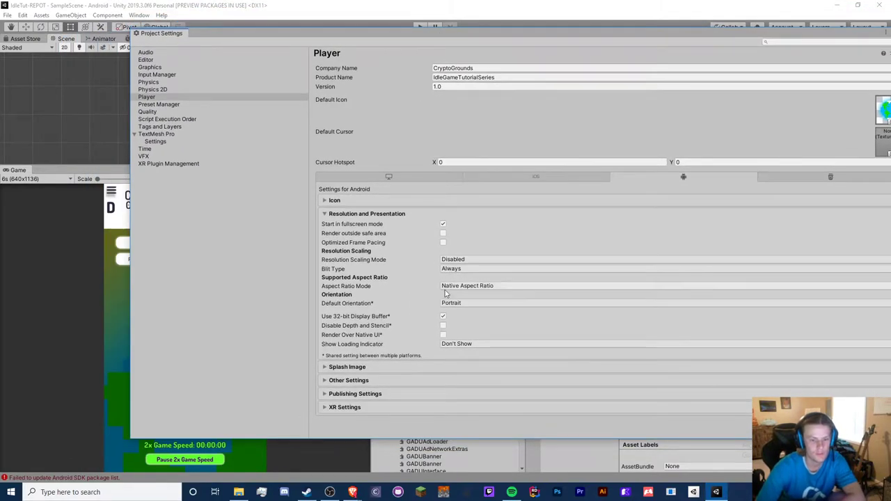
{"action": "left_click", "coordinate": [460, 303]}
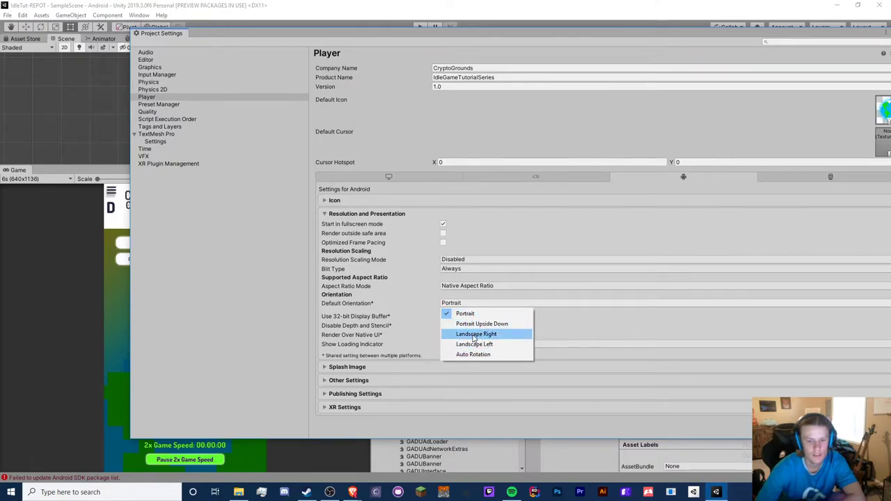
{"action": "left_click", "coordinate": [433, 305]}
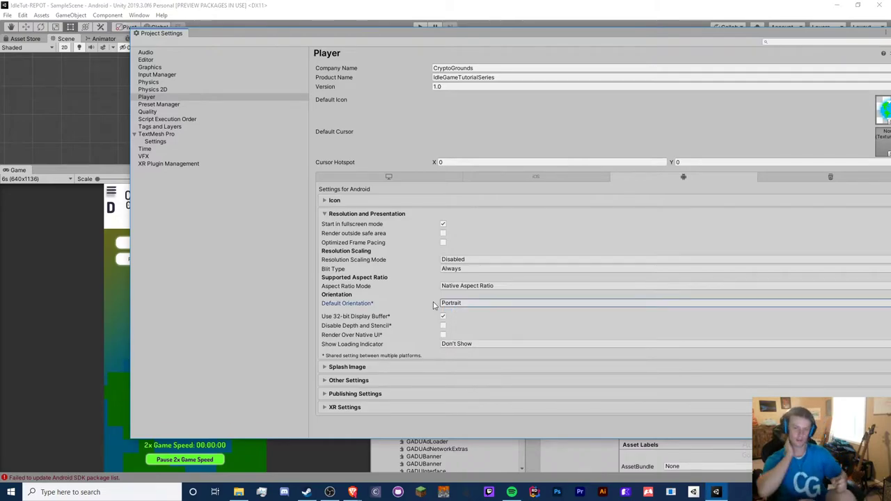
Preview the game at the xs (1125x2436) and 720p (1280x720) resolutions, and return the Game view to 6s (640x1136)
{"action": "left_click", "coordinate": [35, 179]}
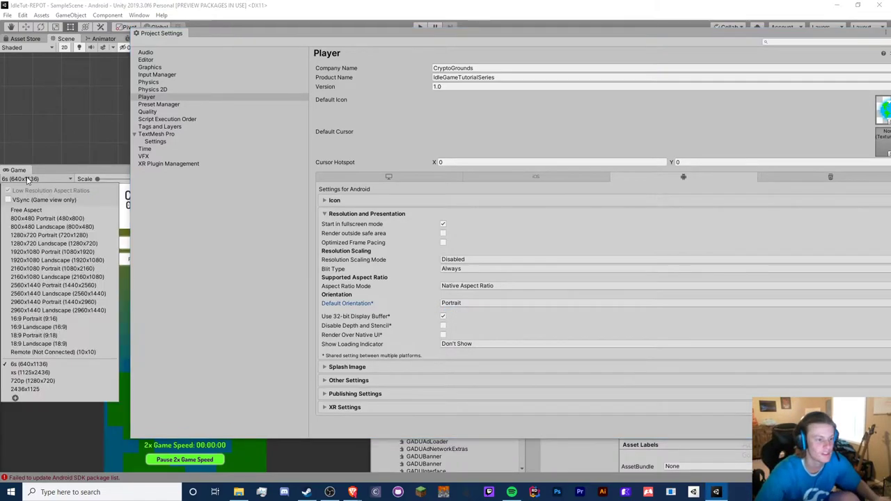
{"action": "left_click", "coordinate": [35, 376]}
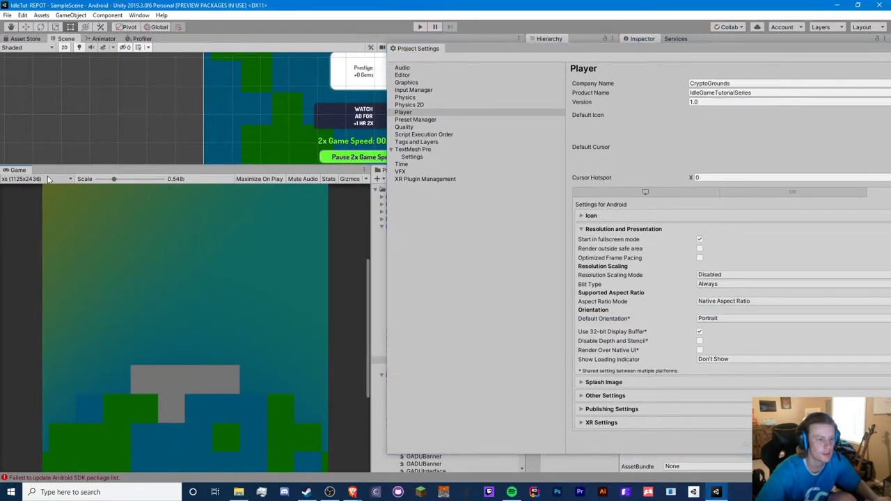
{"action": "left_click", "coordinate": [48, 178]}
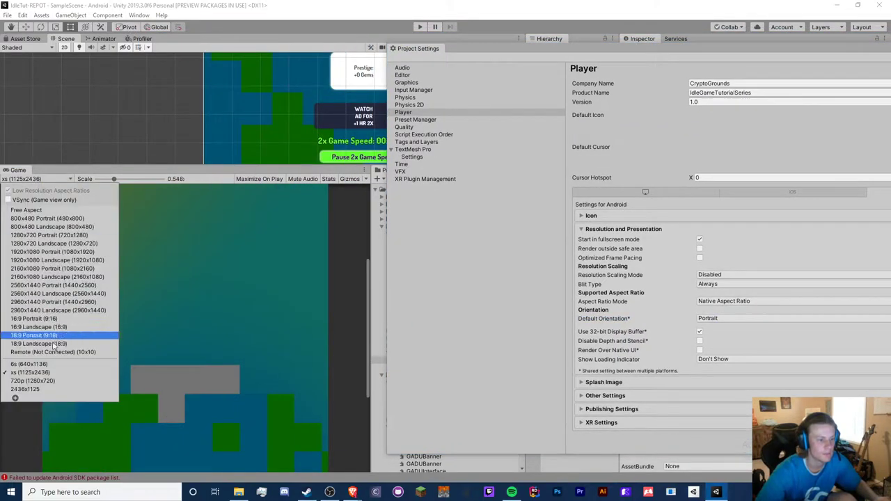
{"action": "left_click", "coordinate": [38, 385]}
{"action": "left_click", "coordinate": [59, 179]}
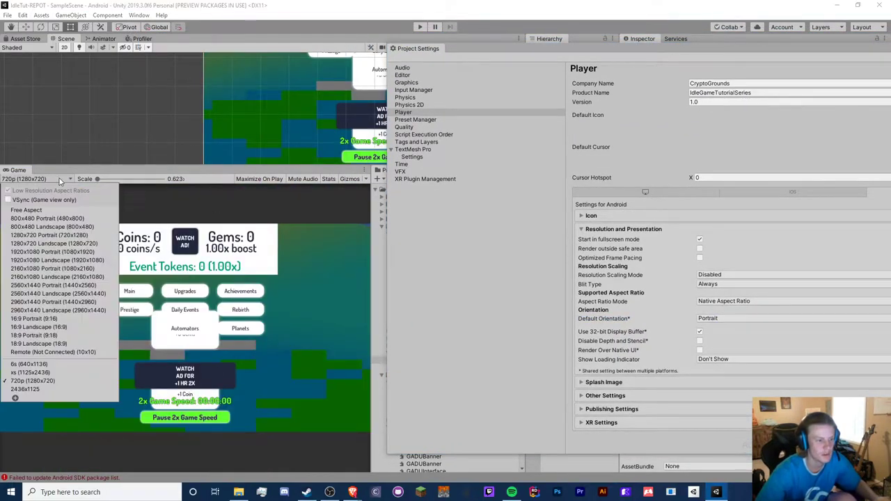
{"action": "left_click", "coordinate": [84, 336]}
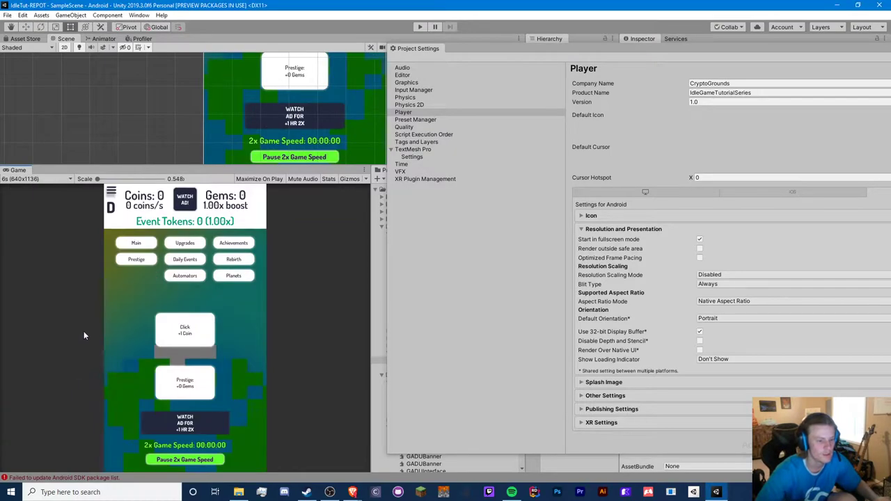
{"action": "left_click", "coordinate": [61, 179]}
{"action": "left_click", "coordinate": [52, 388]}
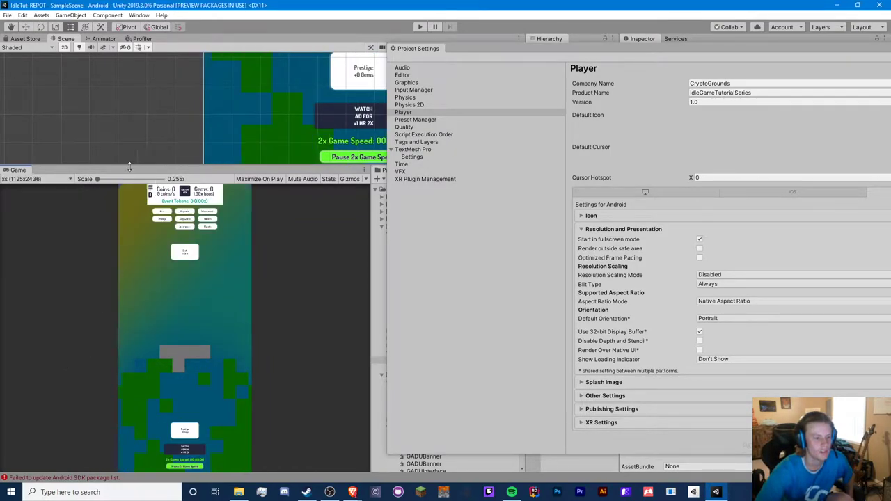
{"action": "left_click", "coordinate": [42, 179]}
{"action": "left_click", "coordinate": [36, 370]}
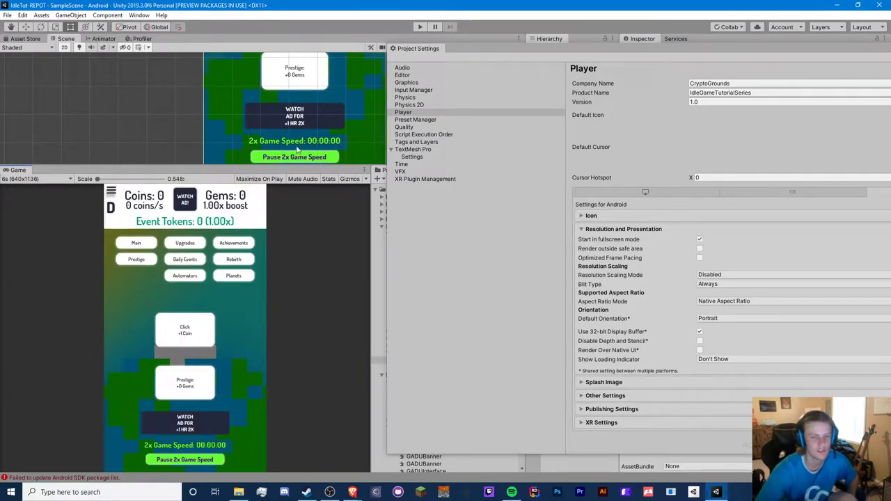
Bring the Project Settings window back over the editor and expand the Android Splash Image settings
{"action": "left_click_drag", "start_coordinate": [463, 51], "coordinate": [129, 32]}
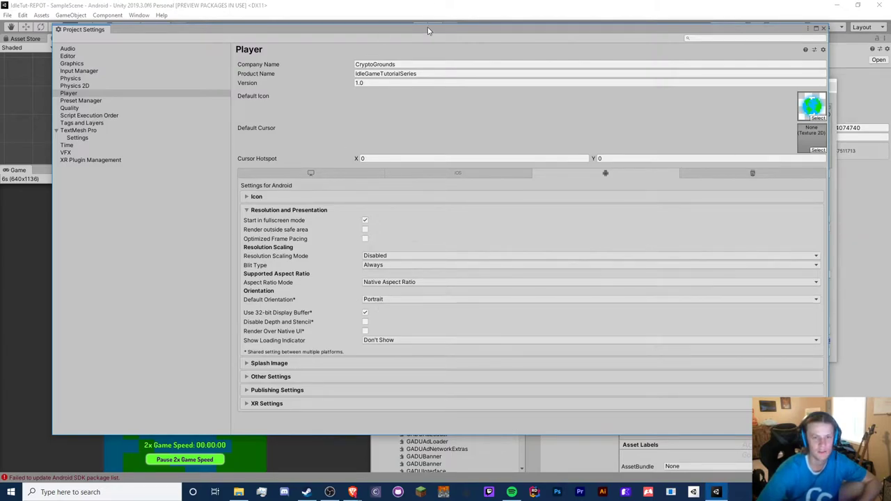
{"action": "left_click_drag", "start_coordinate": [428, 25], "coordinate": [309, 183]}
{"action": "left_click_drag", "start_coordinate": [440, 198], "coordinate": [530, 60]}
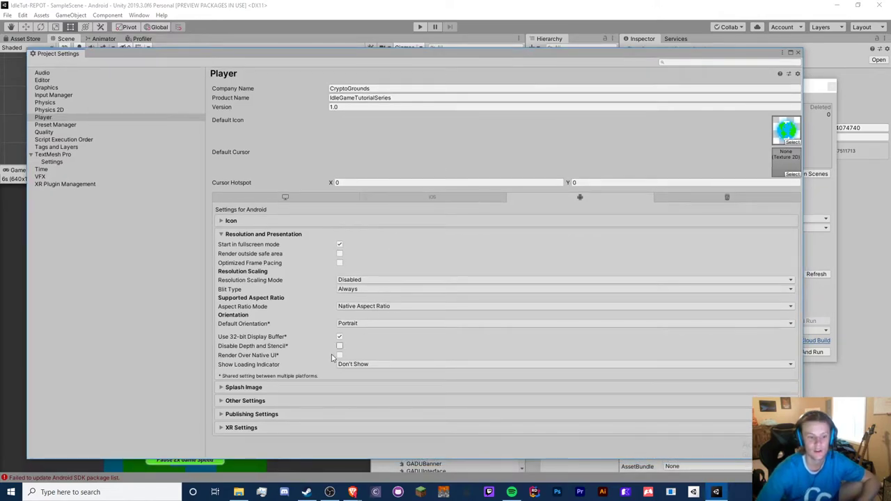
{"action": "left_click", "coordinate": [244, 388]}
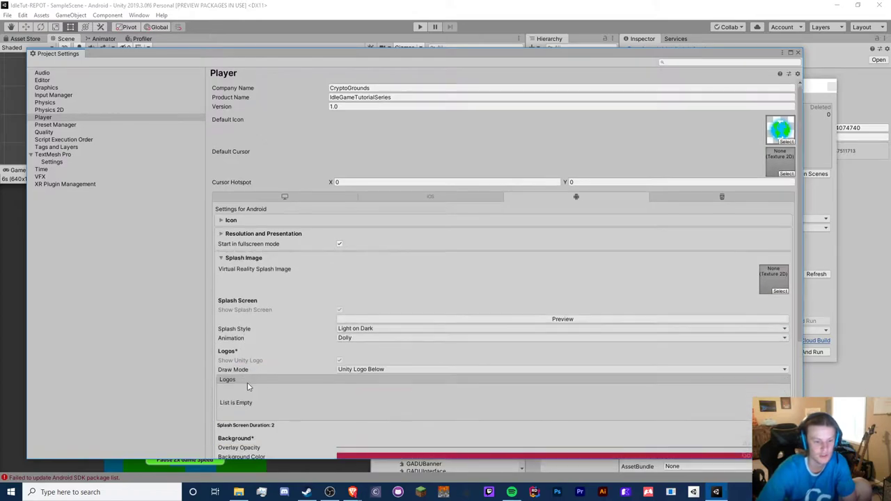
Review the Android Splash Image settings, move the Project Settings window off the Game view, and preview the splash screen
{"action": "scroll", "coordinate": [282, 296], "scroll_direction": "down", "scroll_amount": 3}
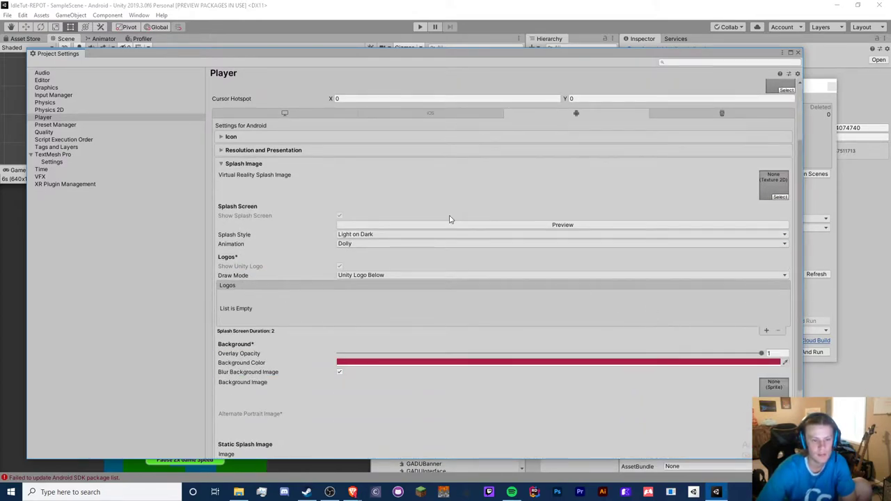
{"action": "scroll", "coordinate": [467, 243], "scroll_direction": "down", "scroll_amount": 3}
{"action": "left_click_drag", "start_coordinate": [404, 55], "coordinate": [428, 59]}
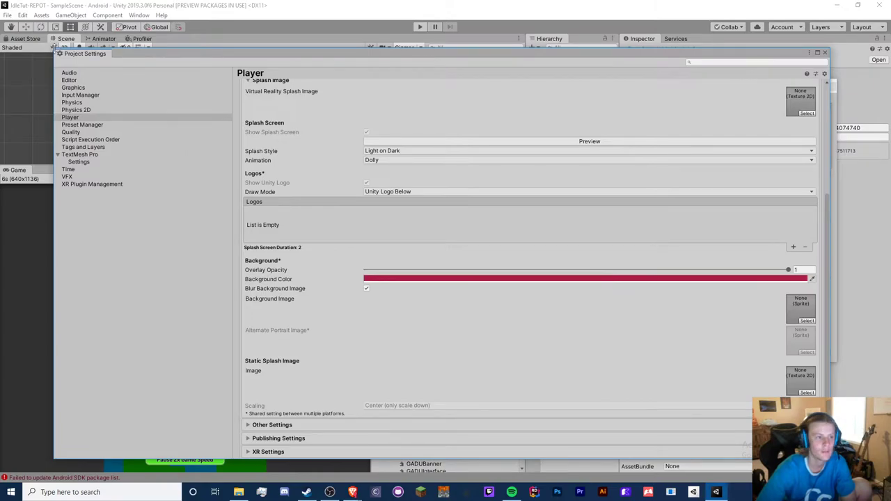
{"action": "left_click_drag", "start_coordinate": [51, 47], "coordinate": [358, 53]}
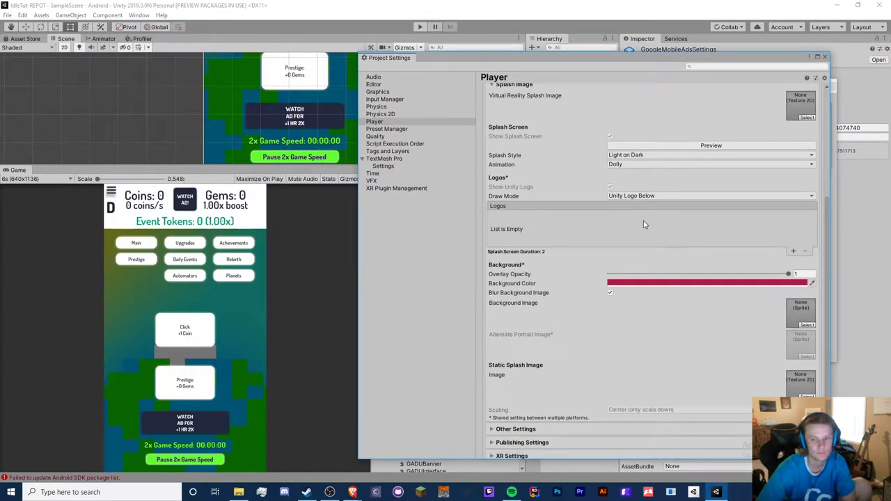
{"action": "left_click", "coordinate": [689, 145]}
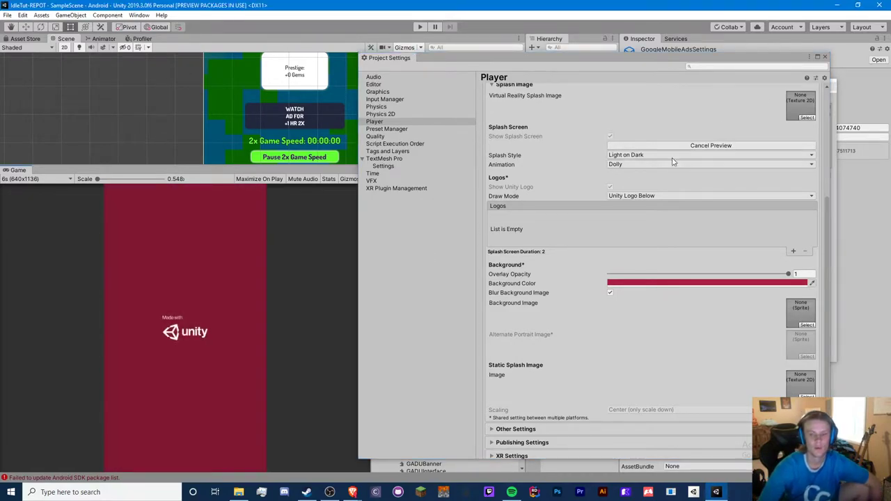
Expand the Android Other Settings and bring up the Identification section
{"action": "scroll", "coordinate": [712, 134], "scroll_direction": "down", "scroll_amount": 1}
{"action": "left_click", "coordinate": [504, 415]}
{"action": "scroll", "coordinate": [567, 293], "scroll_direction": "down", "scroll_amount": 10}
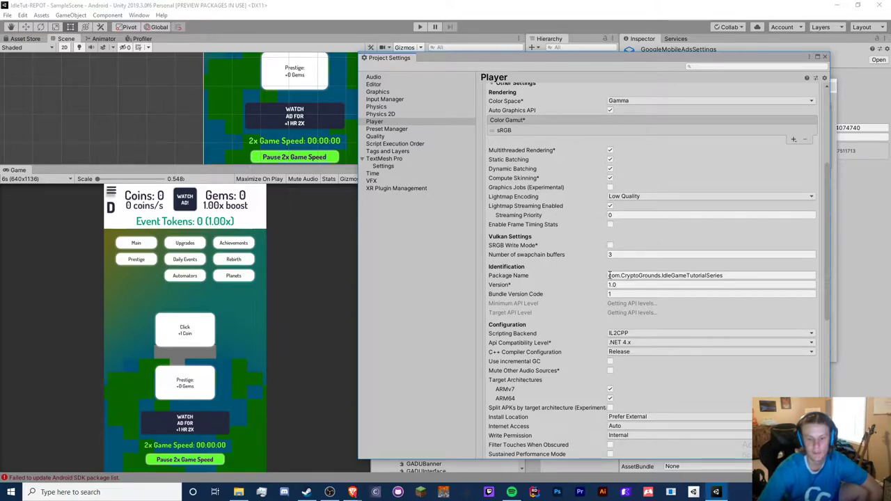
Examine the parts of the Package Name under Identification: the com prefix, the company name and the product name
{"action": "left_click_drag", "start_coordinate": [741, 276], "coordinate": [607, 277]}
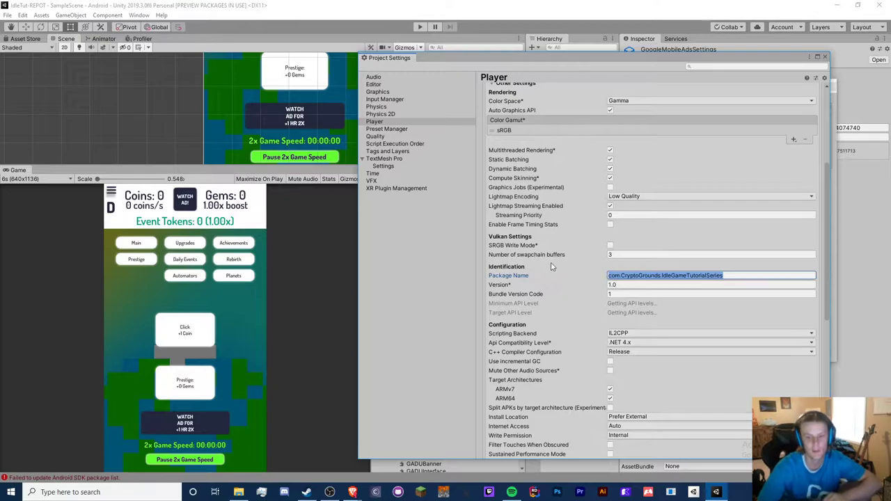
{"action": "left_click", "coordinate": [657, 276]}
{"action": "double_click", "coordinate": [636, 276]}
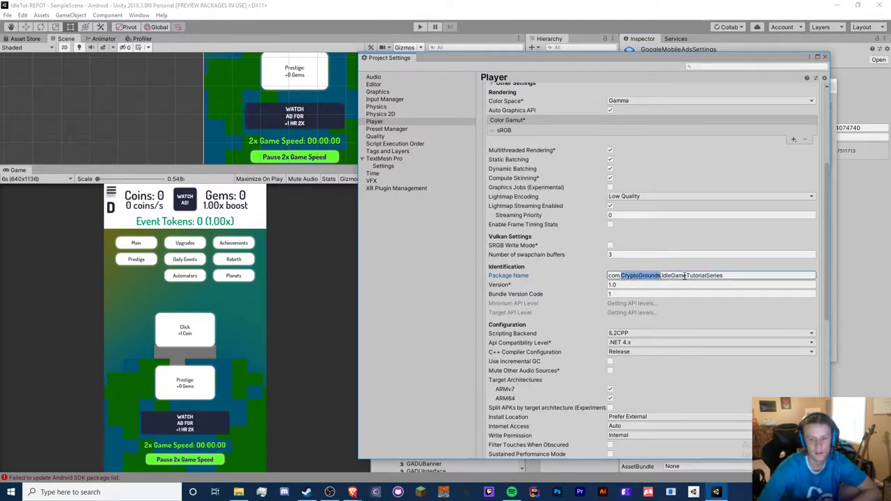
{"action": "double_click", "coordinate": [691, 276]}
{"action": "double_click", "coordinate": [635, 276]}
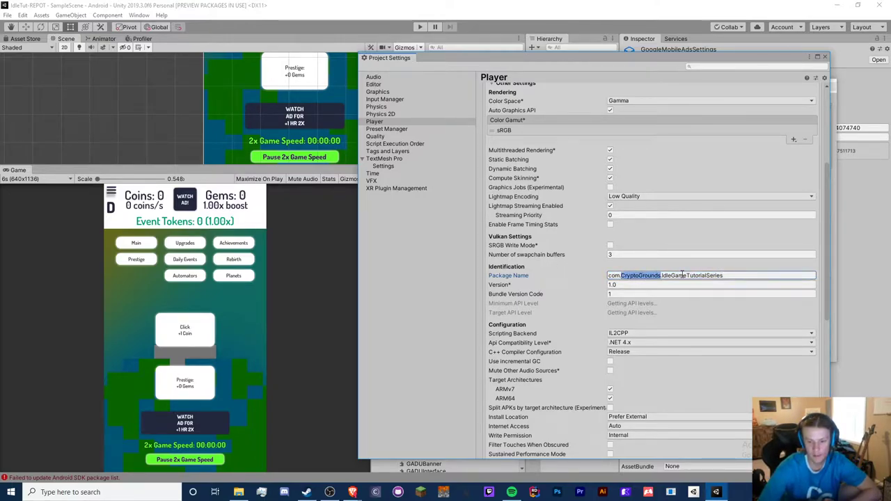
{"action": "double_click", "coordinate": [691, 276]}
{"action": "left_click_drag", "start_coordinate": [606, 277], "coordinate": [727, 276]}
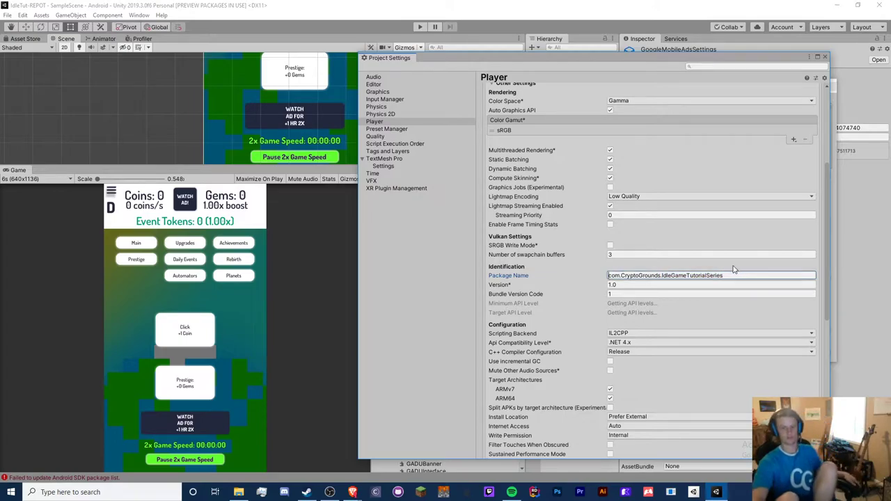
{"action": "triple_click", "coordinate": [687, 275]}
{"action": "left_click", "coordinate": [613, 277]}
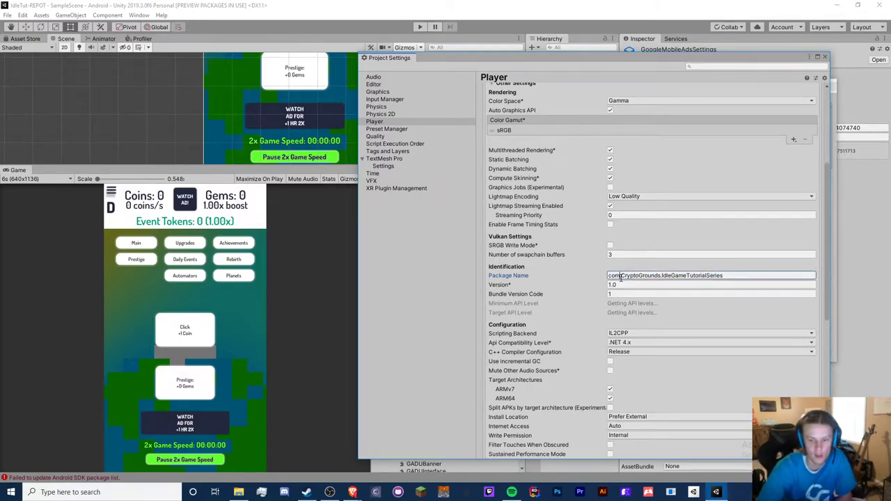
{"action": "double_click", "coordinate": [612, 276]}
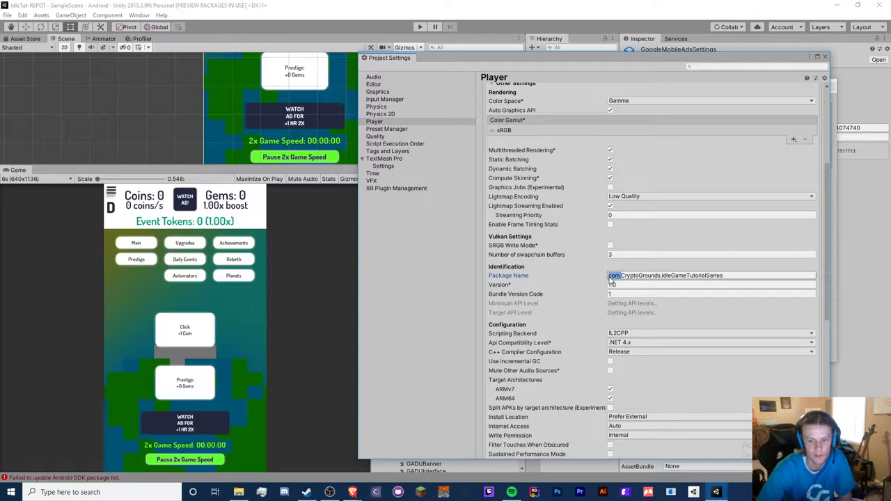
{"action": "triple_click", "coordinate": [727, 276]}
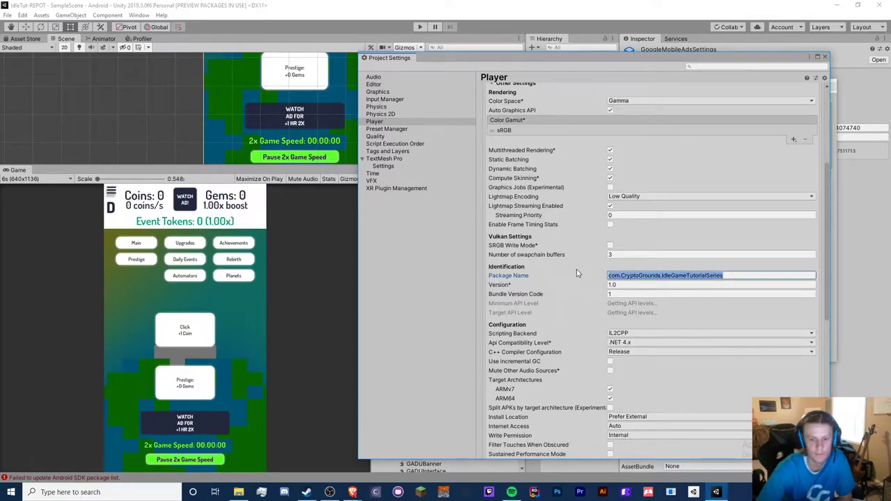
Examine the Version and Bundle Version Code fields and look through the Configuration settings below them
{"action": "key", "text": "Tab"}
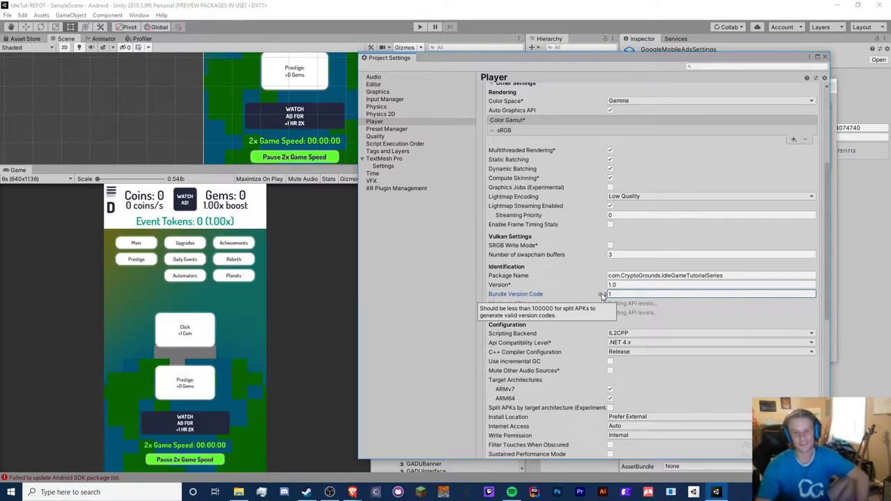
{"action": "scroll", "coordinate": [491, 216], "scroll_direction": "down", "scroll_amount": 3}
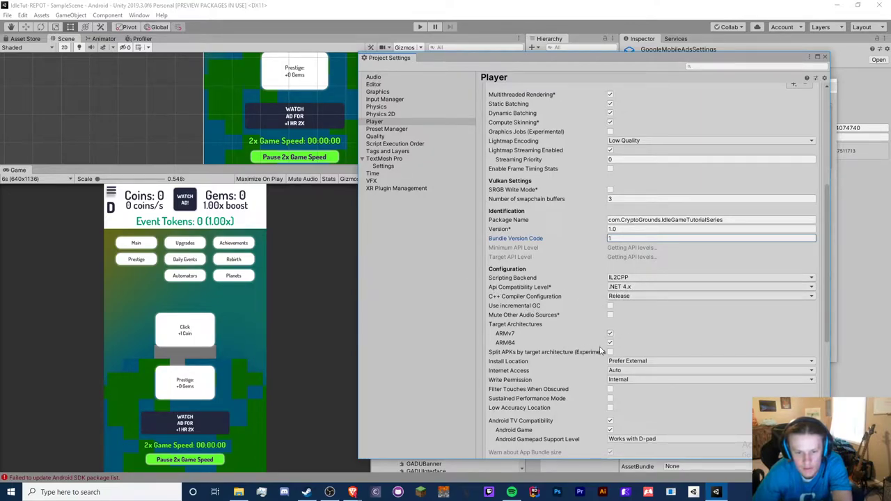
{"action": "scroll", "coordinate": [622, 343], "scroll_direction": "down", "scroll_amount": 6}
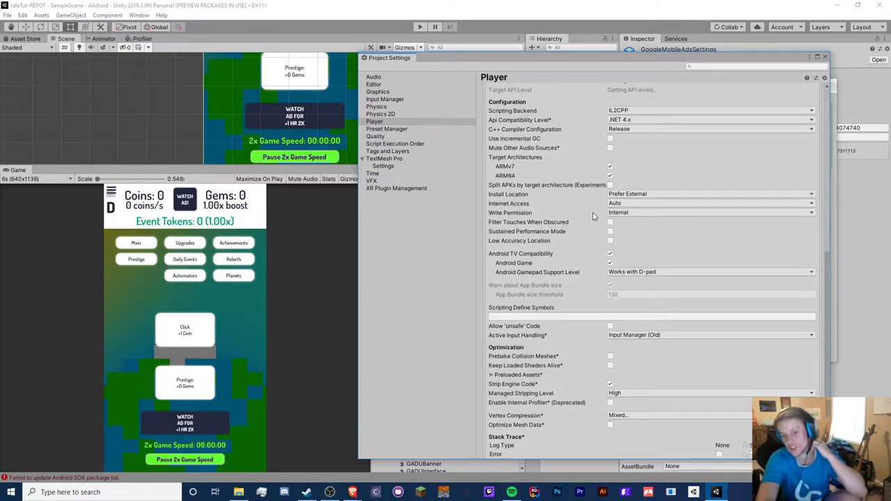
Review the Internet Access and Write Permission choices, keeping Auto and Internal
{"action": "left_click", "coordinate": [619, 204]}
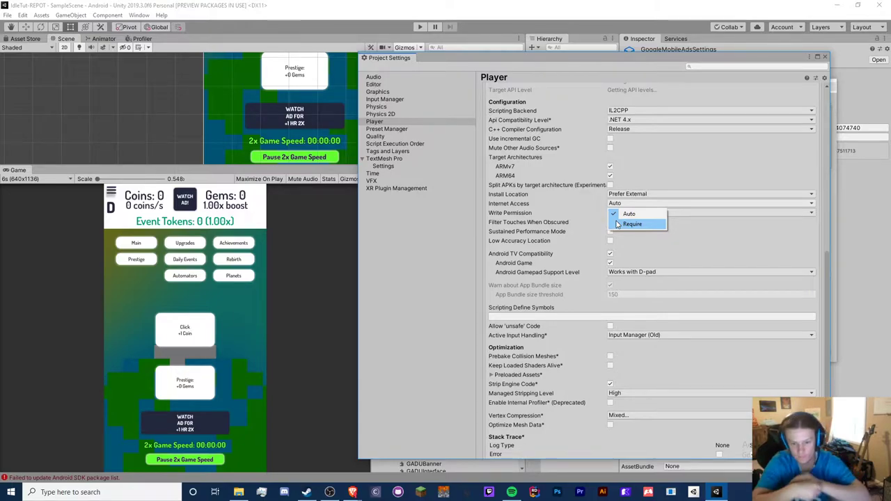
{"action": "left_click", "coordinate": [626, 216]}
{"action": "left_click", "coordinate": [622, 213]}
{"action": "left_click", "coordinate": [615, 223]}
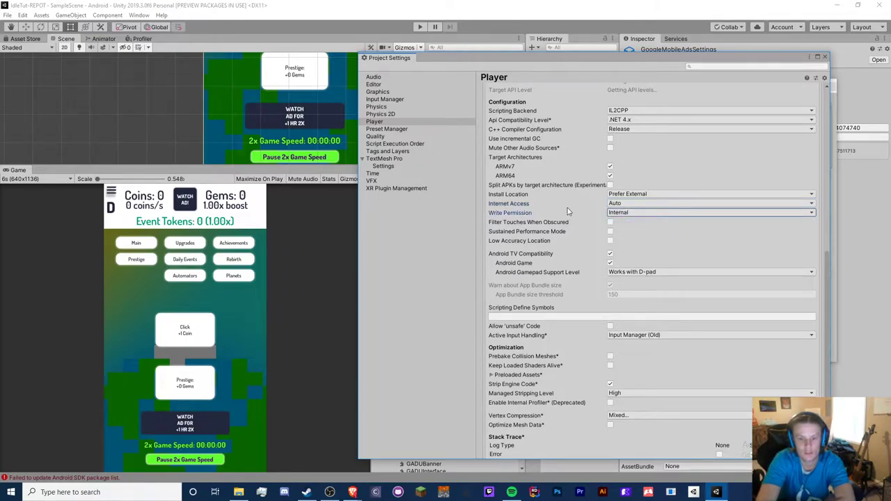
Look over the remaining Optimization and Stack Trace options in Other Settings, and expand the Publishing Settings
{"action": "scroll", "coordinate": [547, 237], "scroll_direction": "down", "scroll_amount": 2}
{"action": "scroll", "coordinate": [587, 217], "scroll_direction": "down", "scroll_amount": 2}
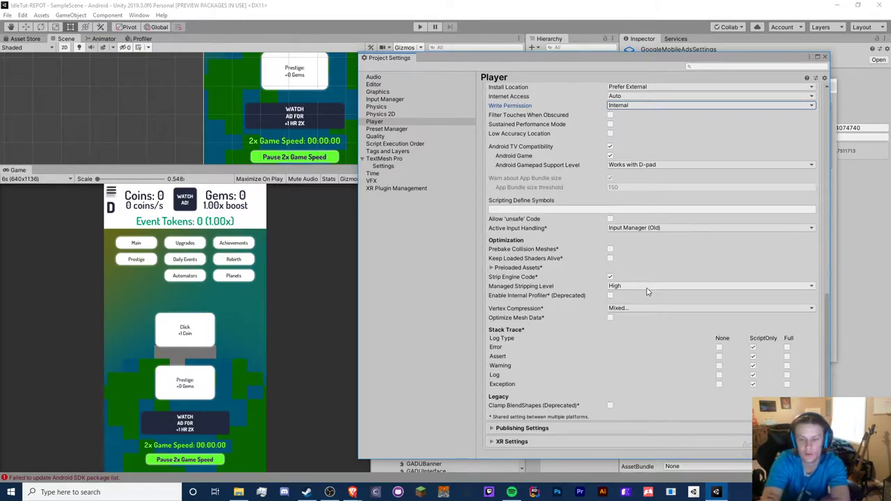
{"action": "left_click", "coordinate": [515, 429]}
{"action": "left_click", "coordinate": [523, 229]}
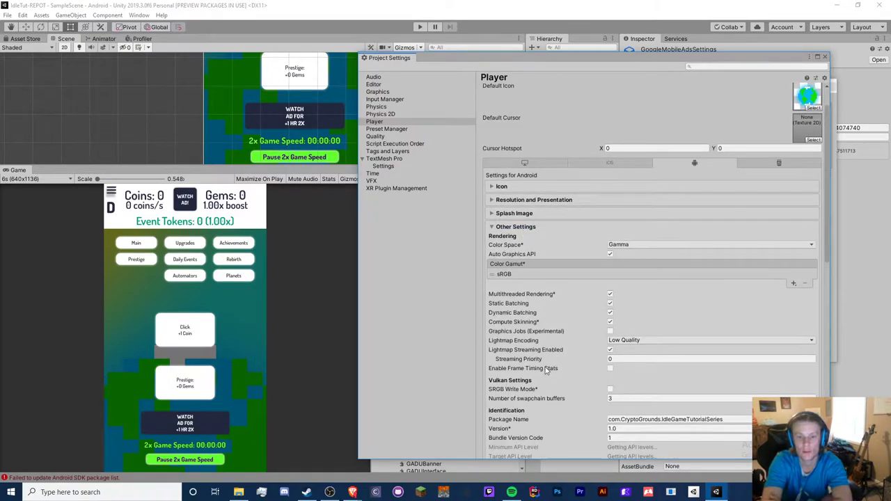
{"action": "scroll", "coordinate": [547, 371], "scroll_direction": "down", "scroll_amount": 5}
{"action": "scroll", "coordinate": [534, 343], "scroll_direction": "down", "scroll_amount": 12}
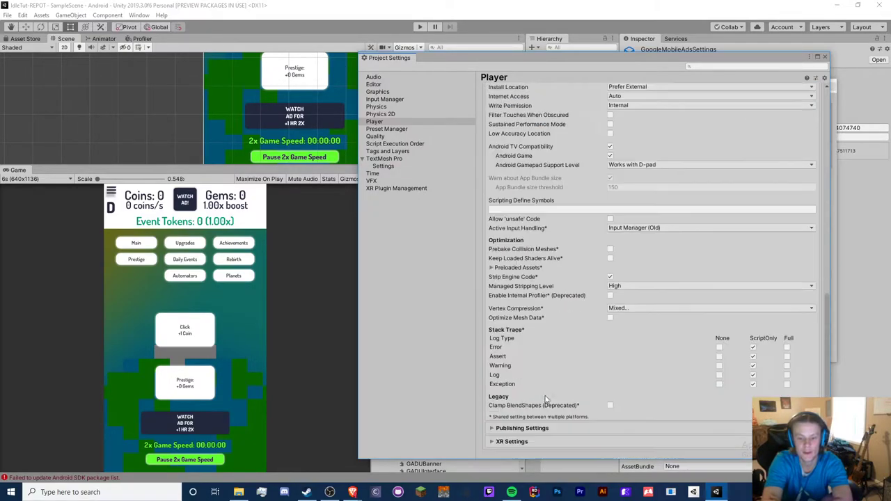
{"action": "left_click", "coordinate": [516, 429]}
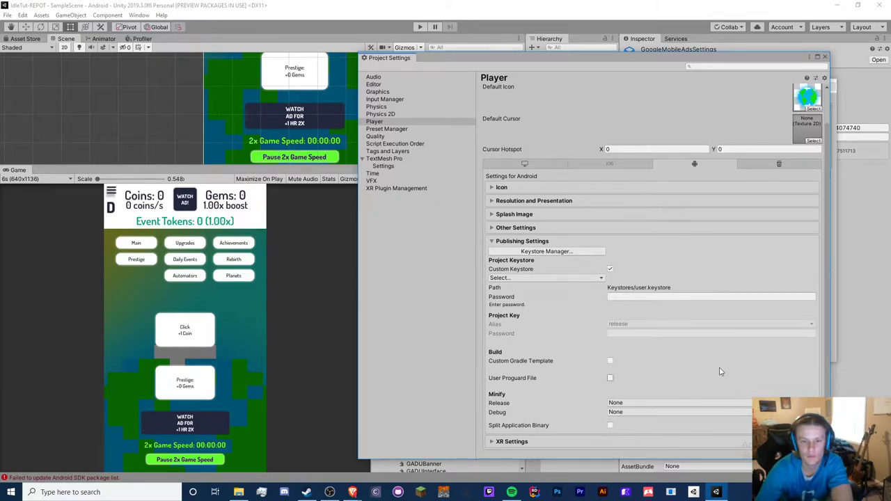
Open the Keystore Manager and start creating a new keystore in a dedicated location
{"action": "left_click", "coordinate": [589, 299]}
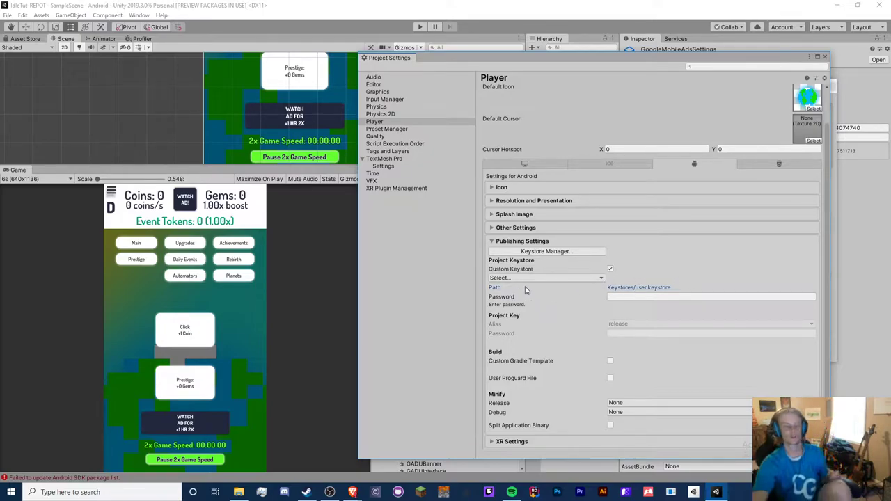
{"action": "left_click", "coordinate": [546, 252]}
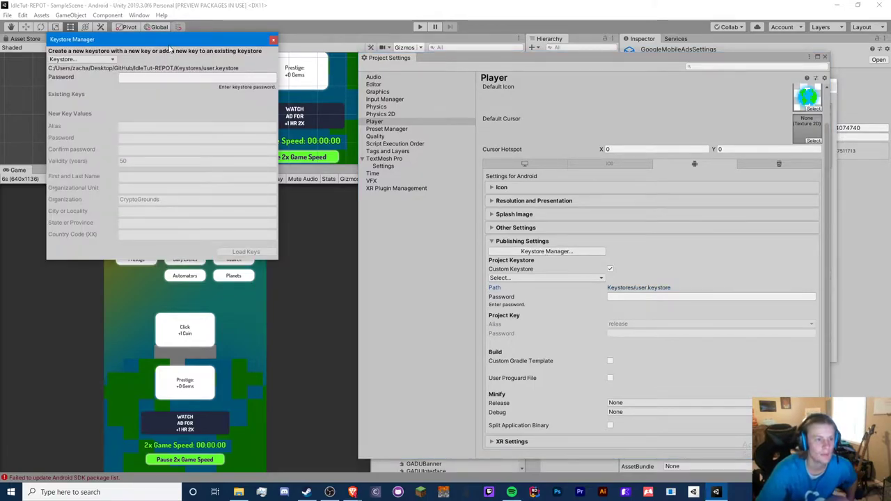
{"action": "left_click", "coordinate": [436, 137]}
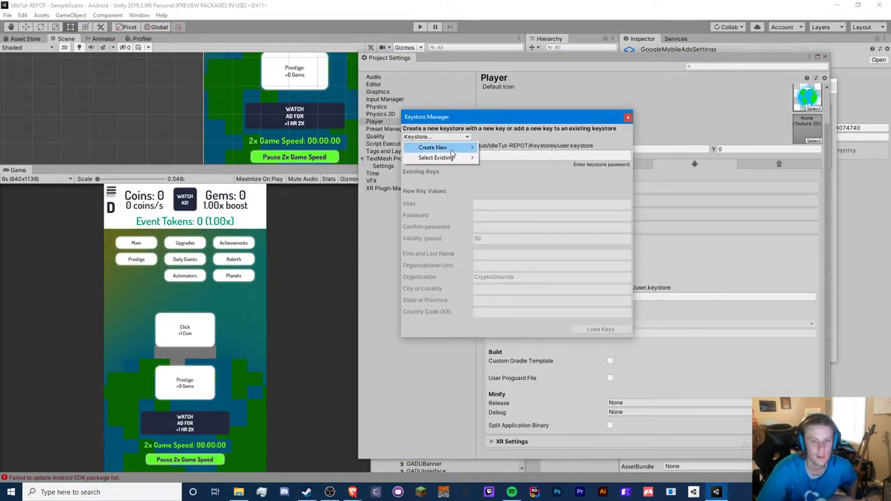
{"action": "mouse_move", "coordinate": [454, 148]}
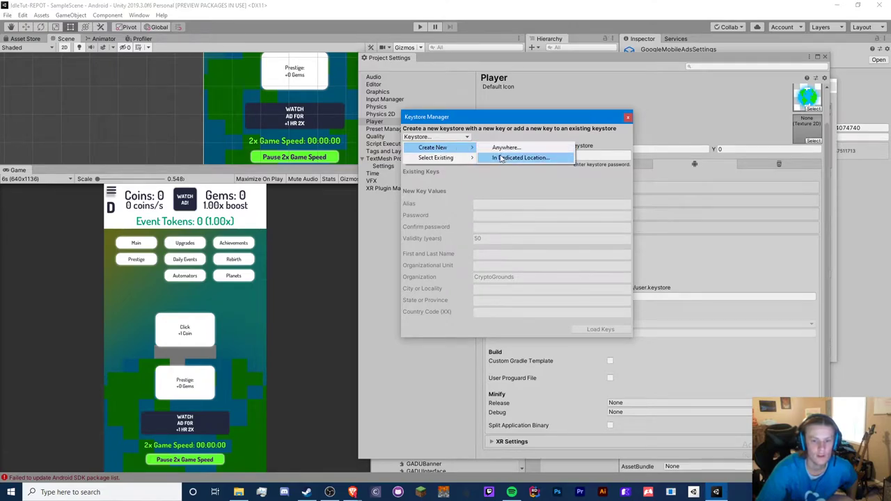
{"action": "left_click", "coordinate": [500, 158]}
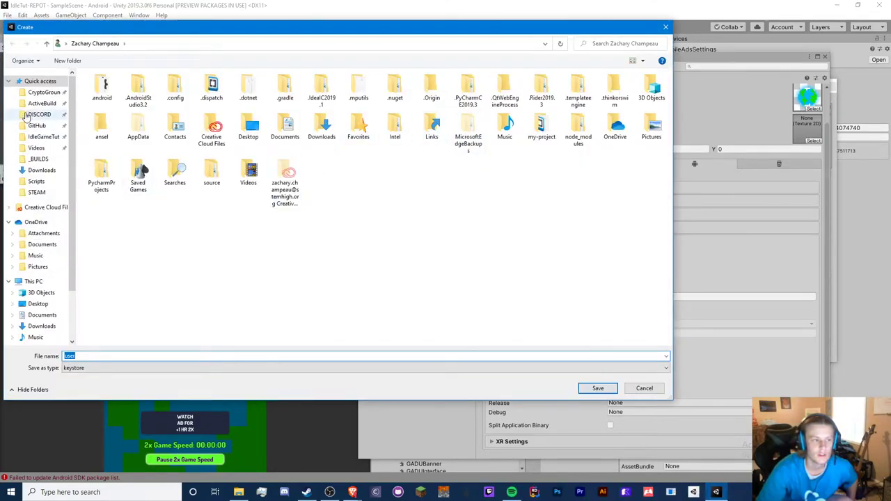
Save the new keystore as userNew in the Keystores folder of IdleTut-REPOT inside the GitHub folder
{"action": "left_click", "coordinate": [35, 125]}
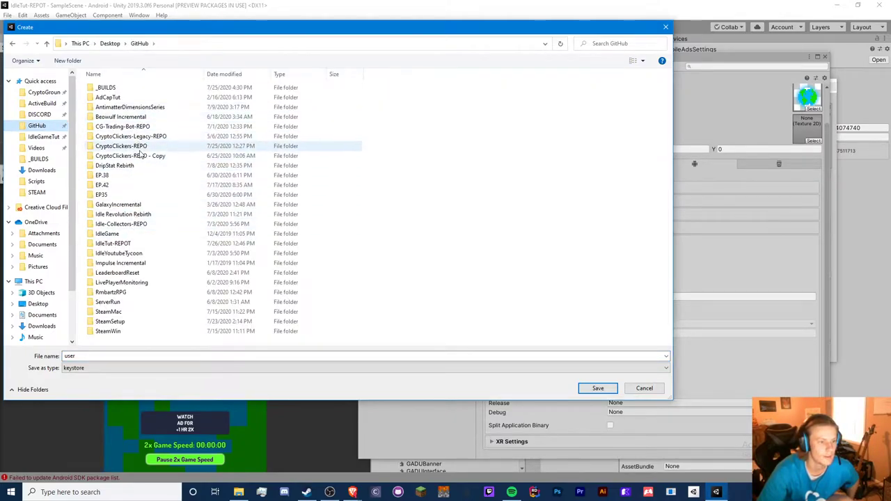
{"action": "double_click", "coordinate": [113, 243]}
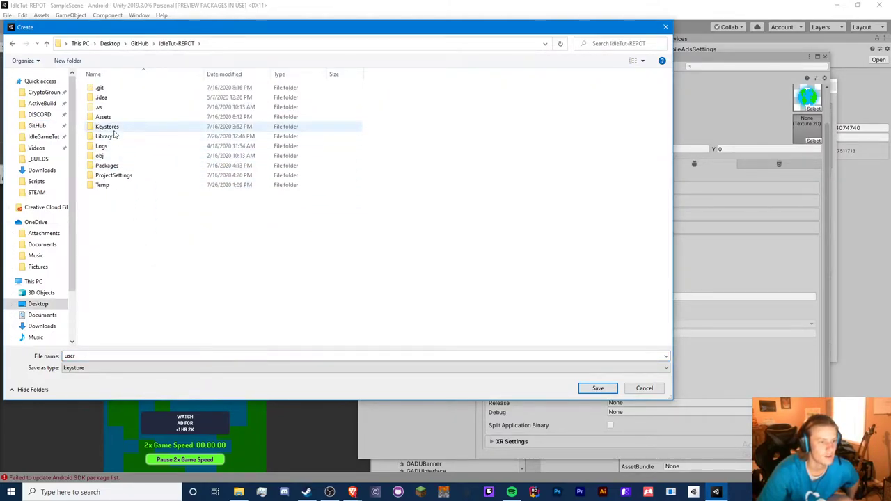
{"action": "double_click", "coordinate": [115, 131]}
{"action": "left_click", "coordinate": [158, 356]}
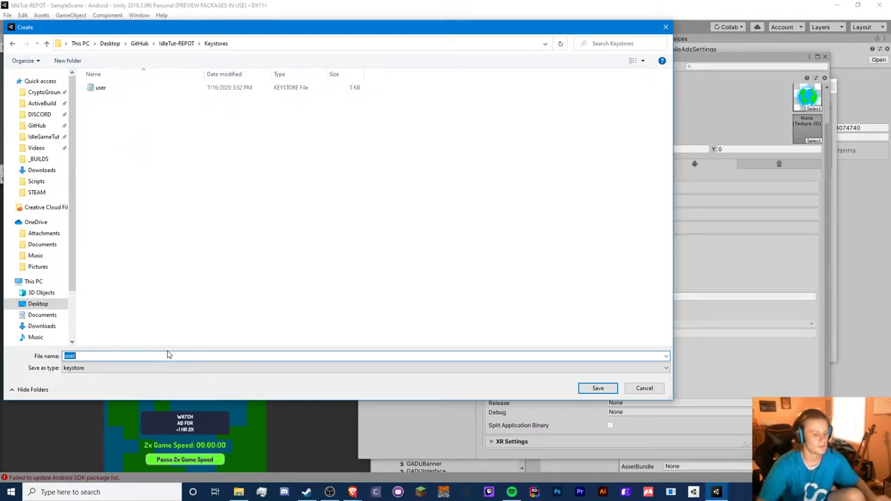
{"action": "left_click", "coordinate": [167, 355]}
{"action": "type", "text": "New"}
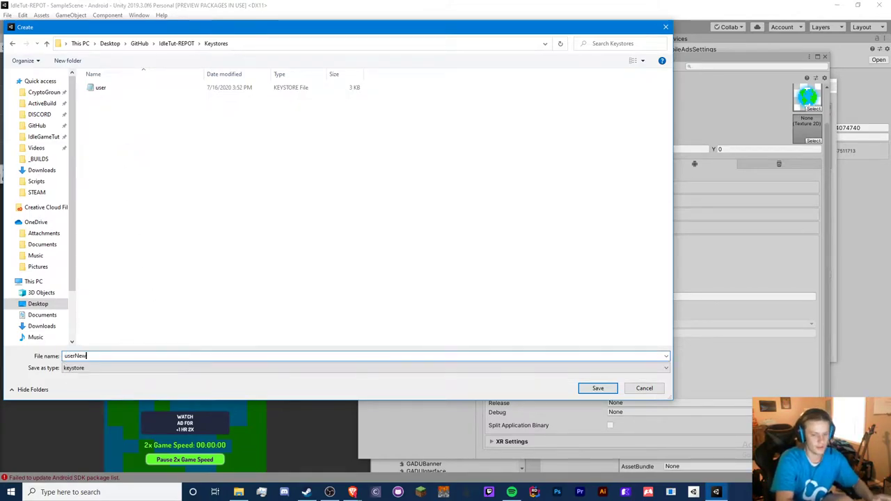
{"action": "key", "text": "Return"}
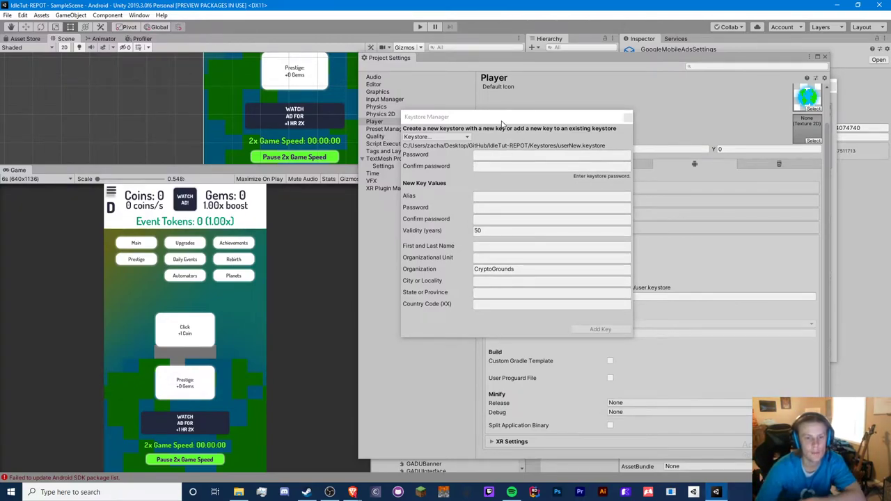
Bring the Keystore Manager back beside the Player settings and set the new key's alias to releaseKey
{"action": "left_click_drag", "start_coordinate": [502, 118], "coordinate": [118, 120]}
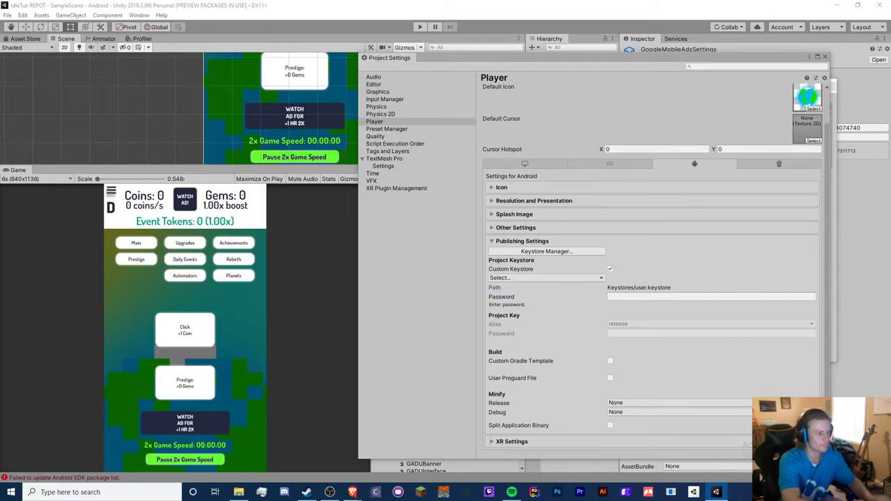
{"action": "left_click", "coordinate": [546, 251]}
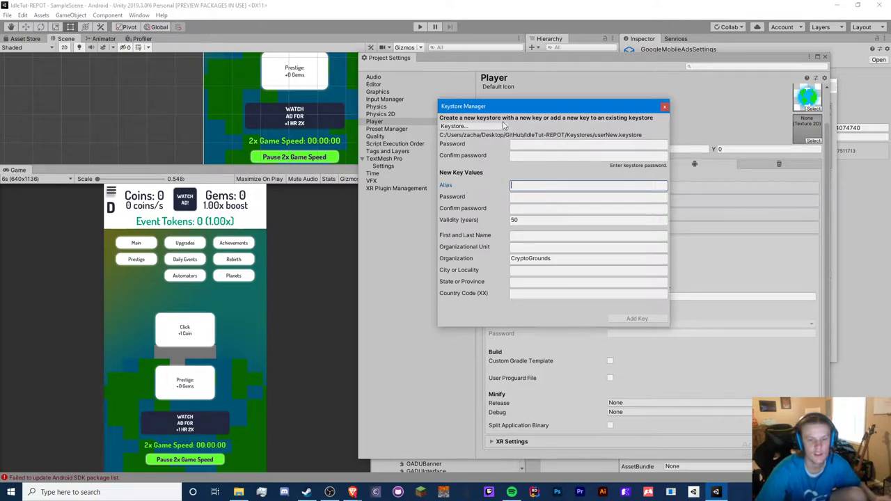
{"action": "left_click_drag", "start_coordinate": [510, 110], "coordinate": [413, 113]}
{"action": "left_click_drag", "start_coordinate": [468, 110], "coordinate": [305, 106]}
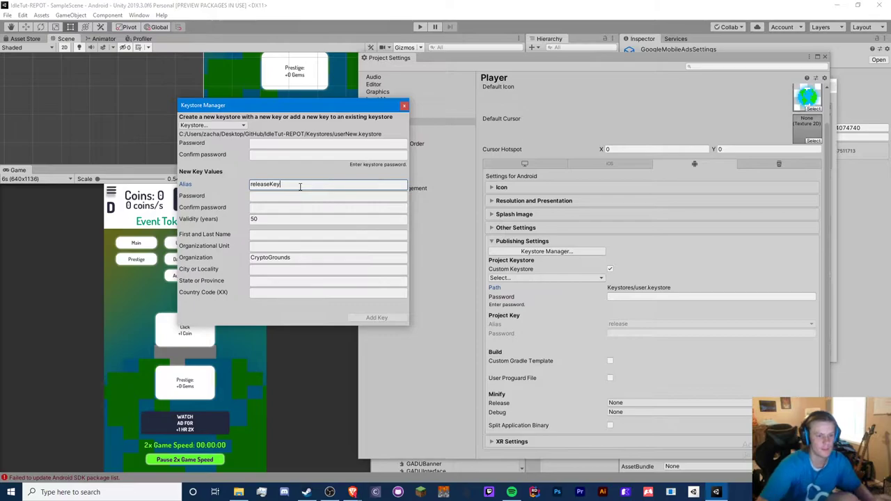
{"action": "left_click", "coordinate": [283, 155]}
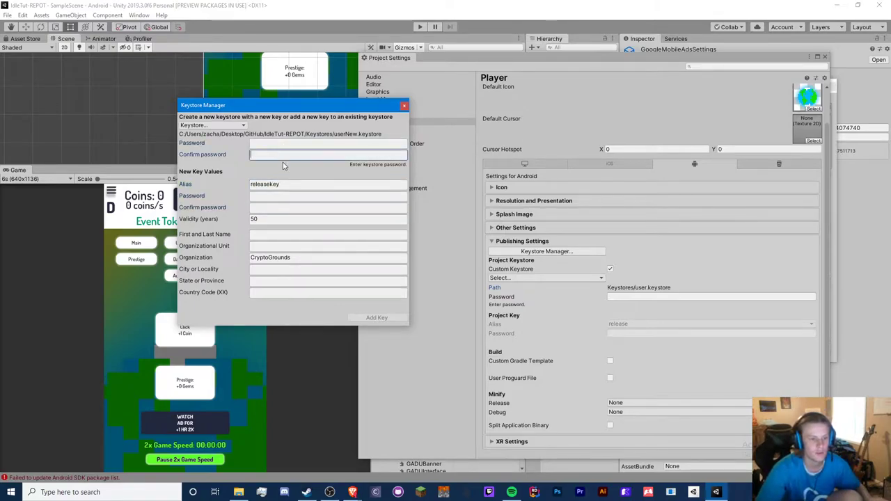
{"action": "left_click", "coordinate": [268, 145]}
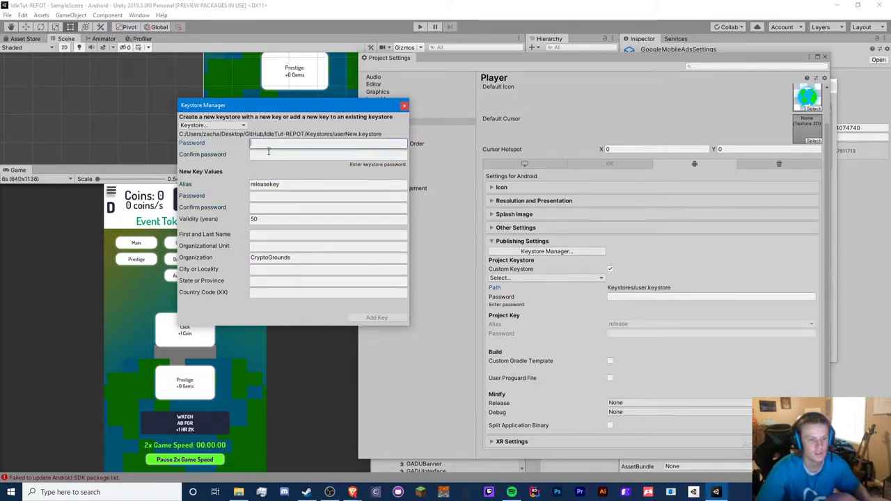
{"action": "left_click", "coordinate": [275, 155]}
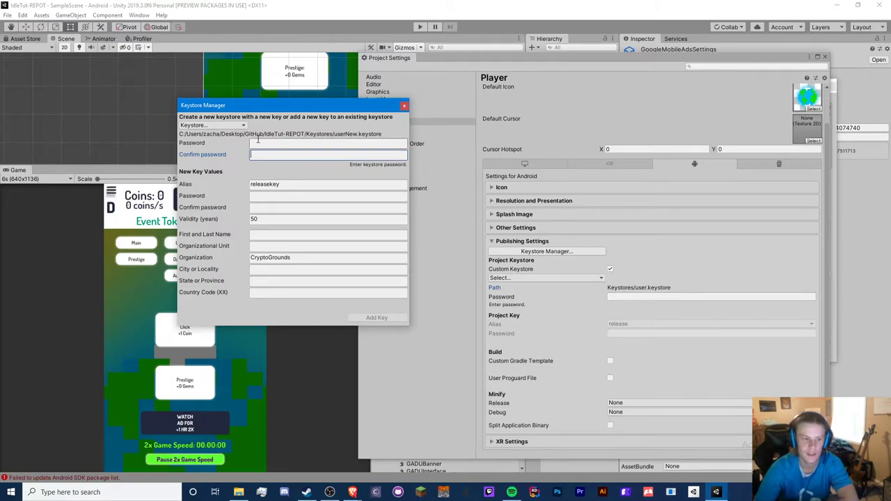
{"action": "left_click", "coordinate": [296, 144]}
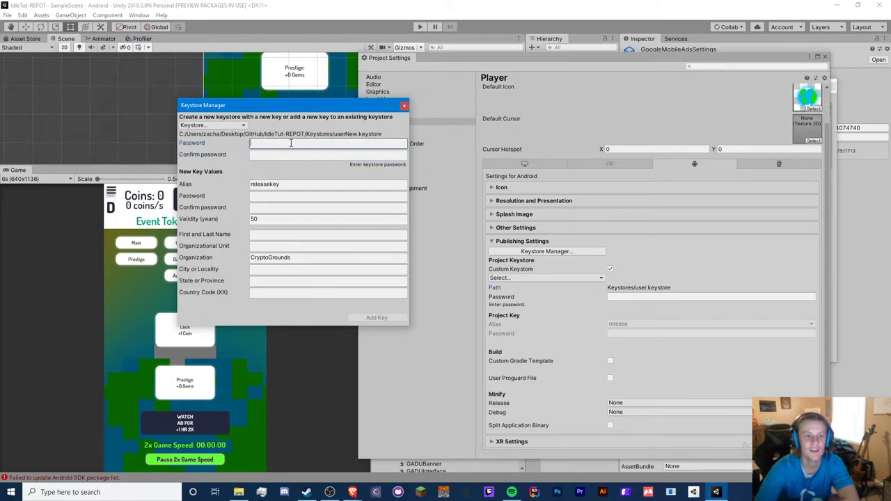
{"action": "left_click", "coordinate": [283, 154]}
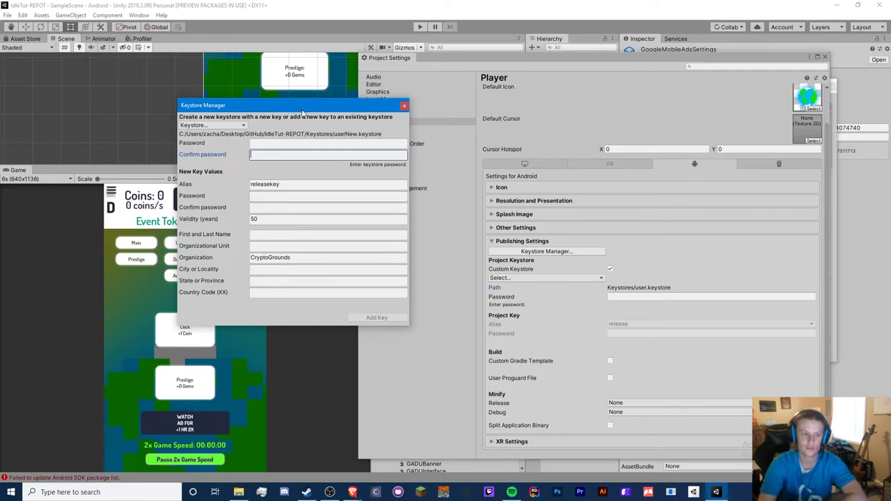
{"action": "left_click", "coordinate": [296, 220]}
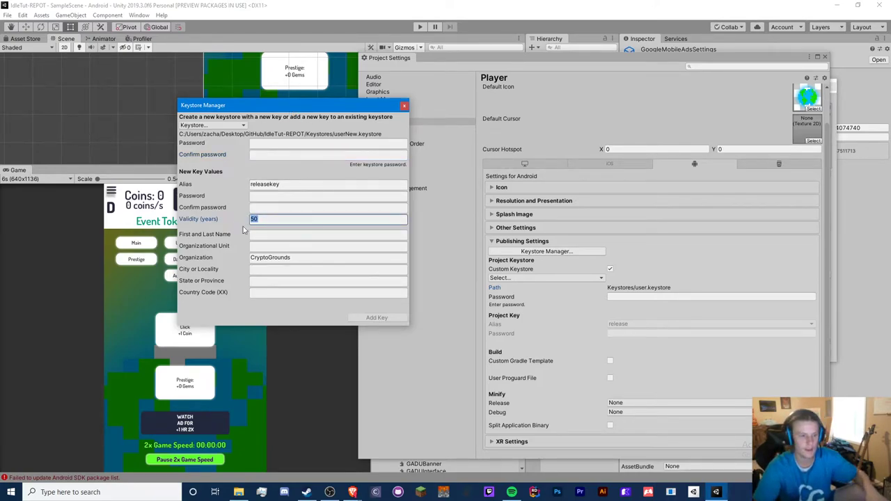
Set the new release key's country code to US in the Keystore Manager
{"action": "left_click", "coordinate": [270, 281]}
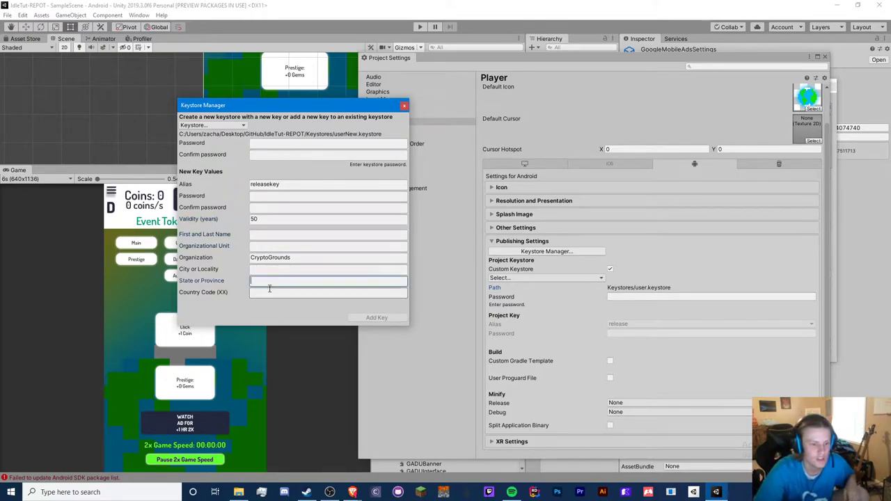
{"action": "left_click", "coordinate": [271, 293]}
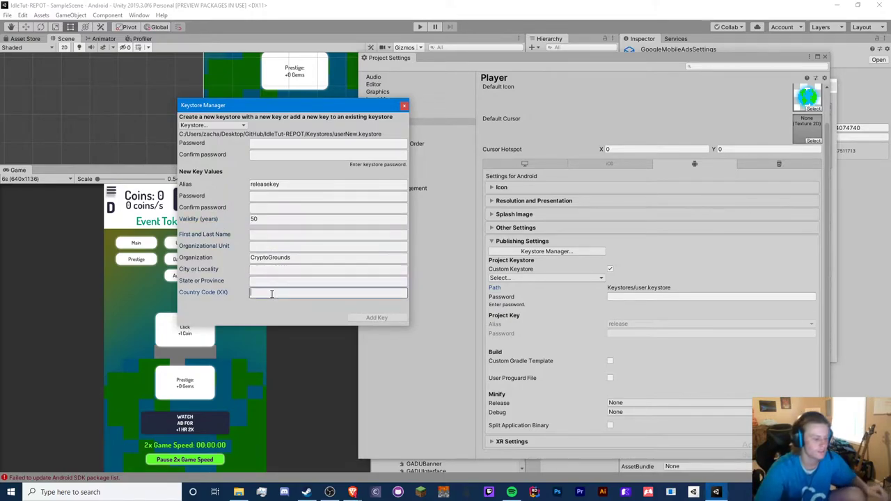
{"action": "type", "text": "US"}
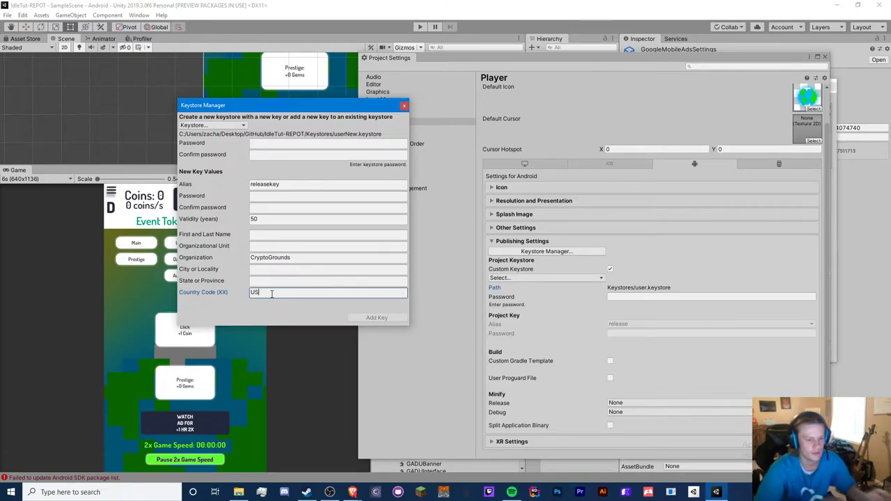
{"action": "key", "text": "Escape"}
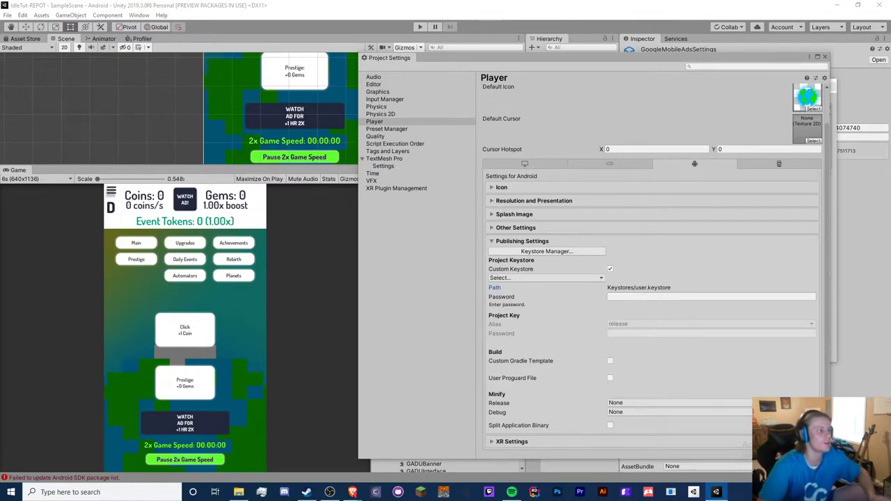
Create the release key in the userNew keystore and set them as the project keystore and project key
{"action": "left_click", "coordinate": [547, 252]}
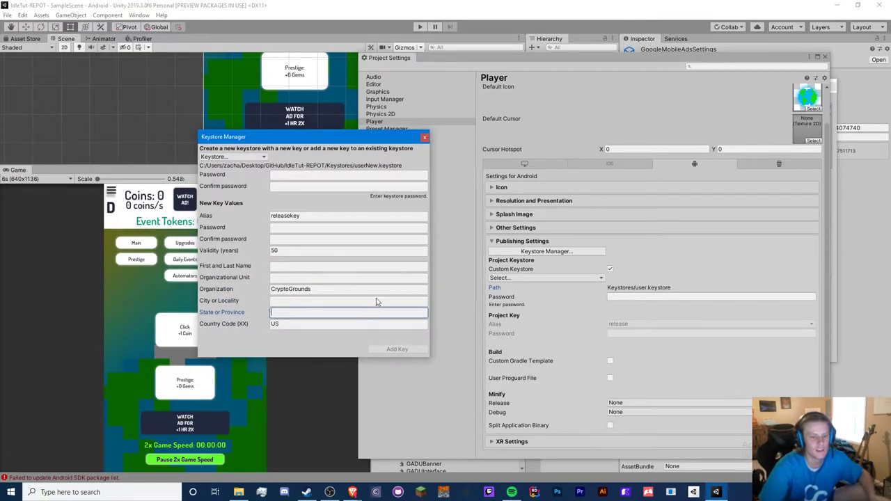
{"action": "key", "text": "Return"}
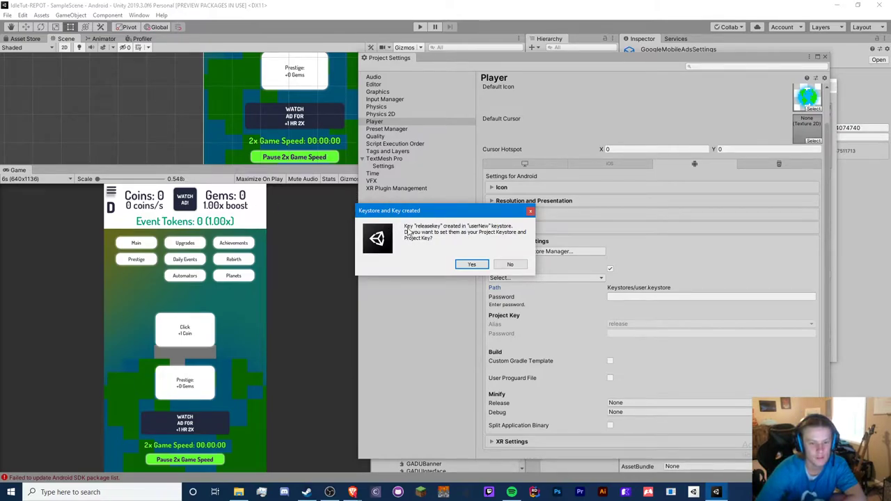
{"action": "left_click", "coordinate": [472, 264]}
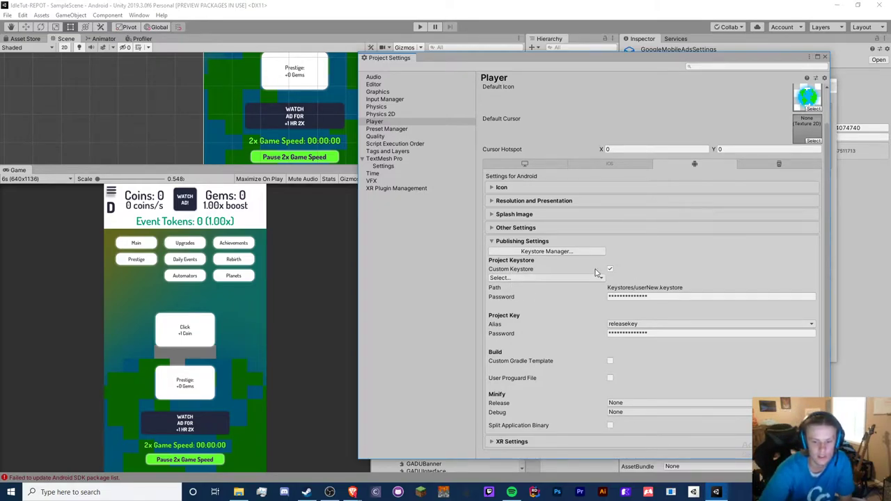
Switch the project's custom keystore option off and back on in the Publishing Settings
{"action": "left_click_drag", "start_coordinate": [703, 287], "coordinate": [610, 289]}
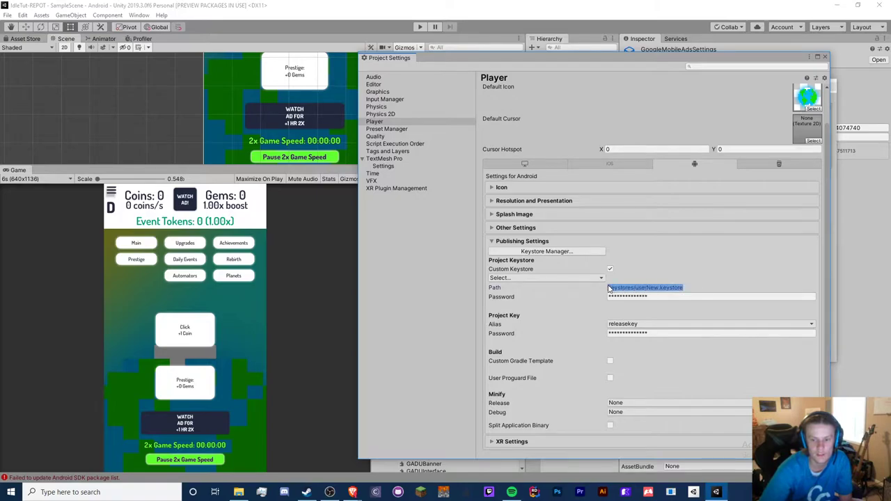
{"action": "left_click", "coordinate": [610, 269]}
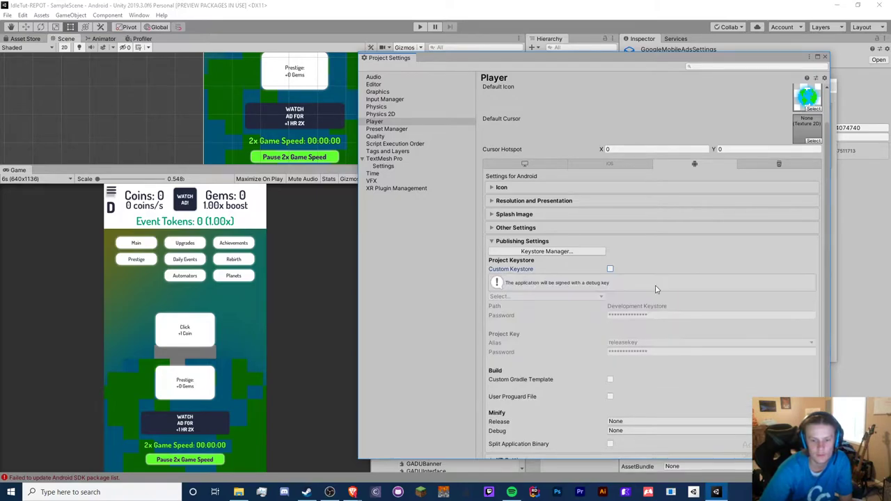
{"action": "left_click", "coordinate": [610, 269]}
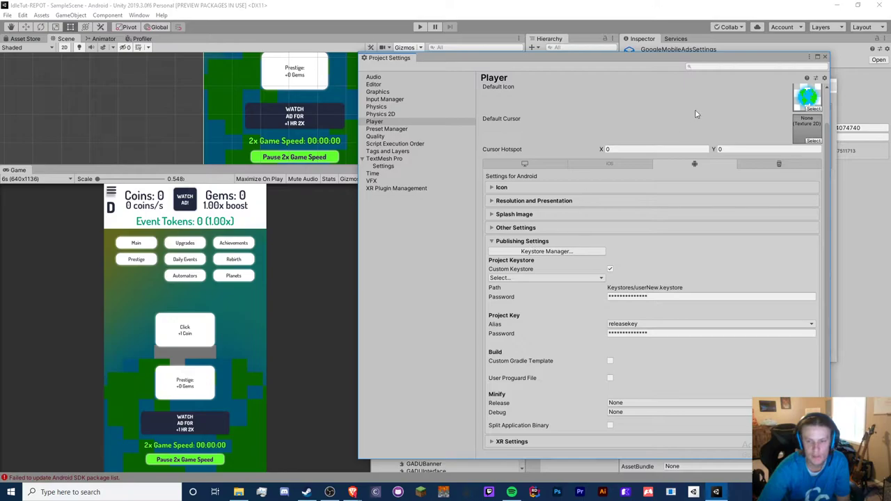
Close the project settings and try to build the Android APK as v1.0 Android in the _BUILDS folder
{"action": "left_click", "coordinate": [825, 57]}
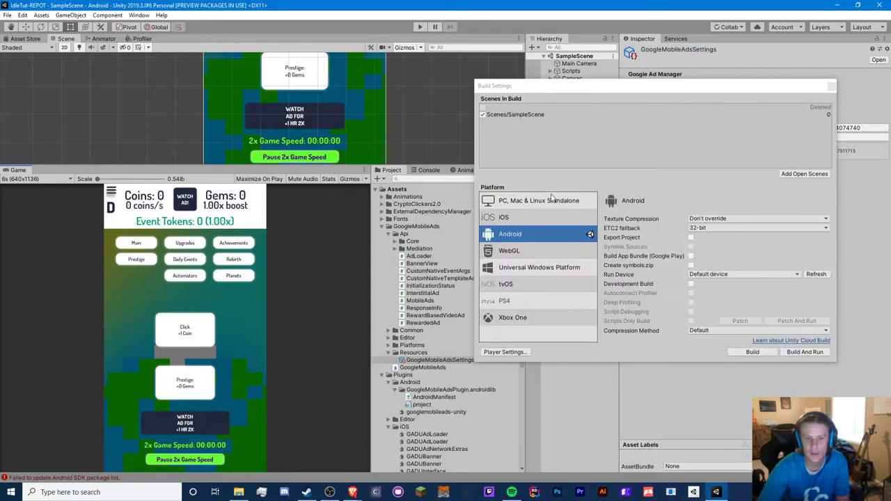
{"action": "left_click_drag", "start_coordinate": [556, 103], "coordinate": [404, 104]}
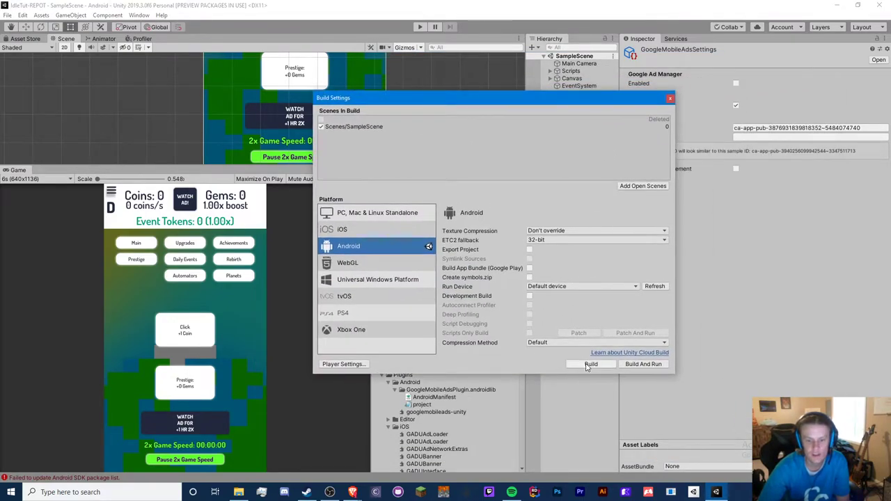
{"action": "left_click", "coordinate": [590, 365]}
{"action": "scroll", "coordinate": [167, 236], "scroll_direction": "down", "scroll_amount": 5}
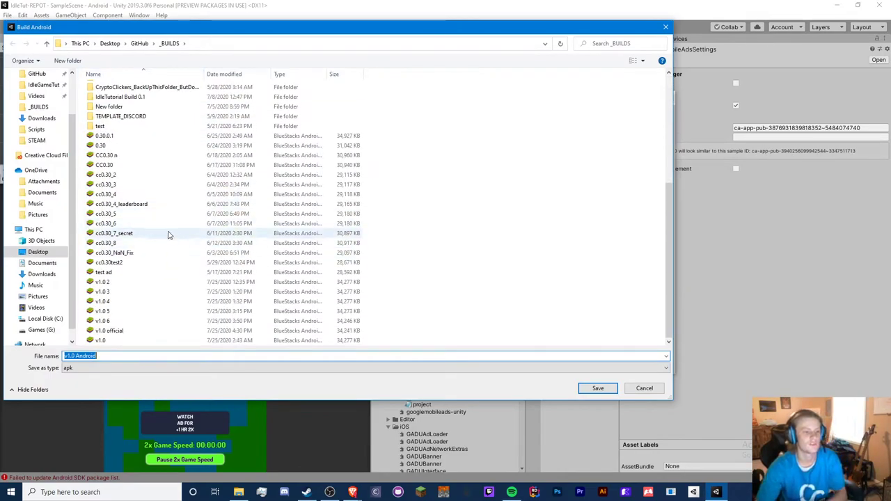
{"action": "scroll", "coordinate": [168, 236], "scroll_direction": "up", "scroll_amount": 5}
{"action": "scroll", "coordinate": [130, 90], "scroll_direction": "down", "scroll_amount": 5}
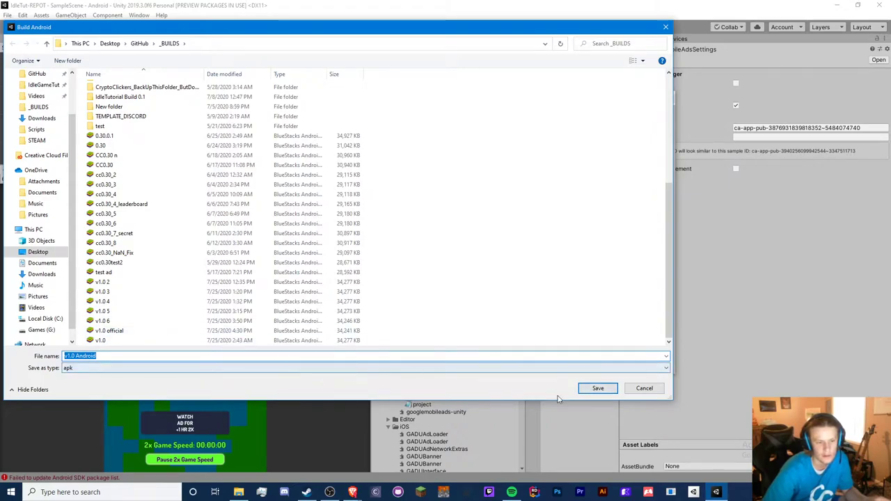
{"action": "left_click", "coordinate": [596, 387]}
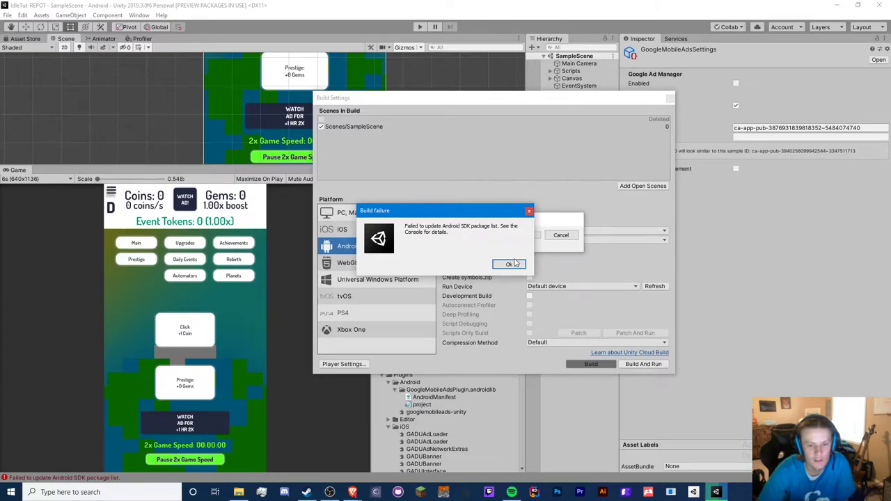
{"action": "left_click", "coordinate": [514, 263]}
Check the identification and API level entries in the Android Other Settings, and close the project and build settings
{"action": "left_click", "coordinate": [341, 364]}
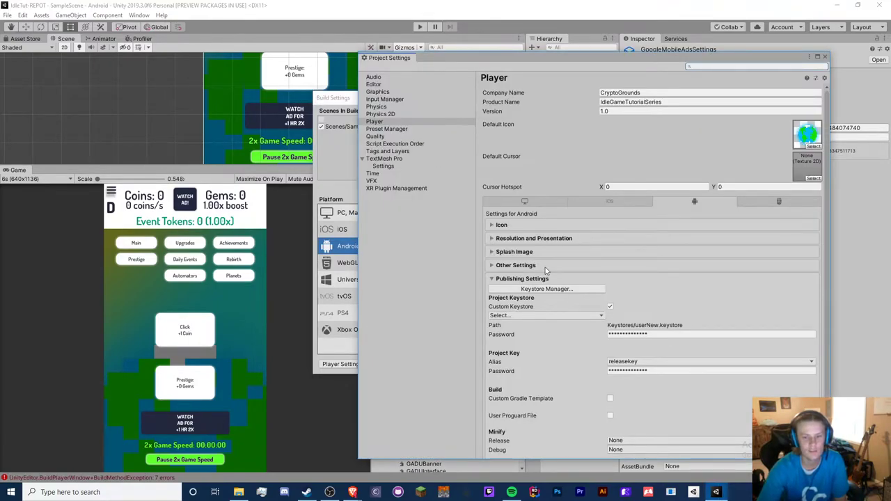
{"action": "scroll", "coordinate": [547, 271], "scroll_direction": "down", "scroll_amount": 2}
{"action": "left_click", "coordinate": [548, 228]}
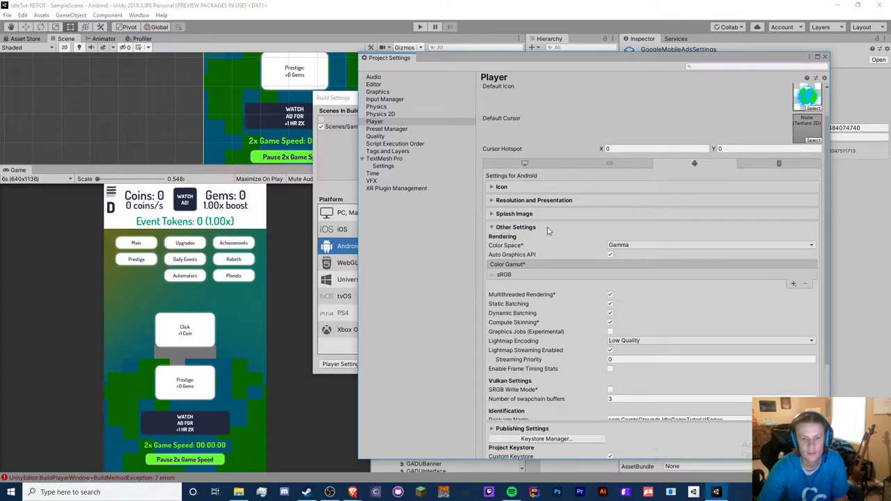
{"action": "scroll", "coordinate": [557, 250], "scroll_direction": "down", "scroll_amount": 5}
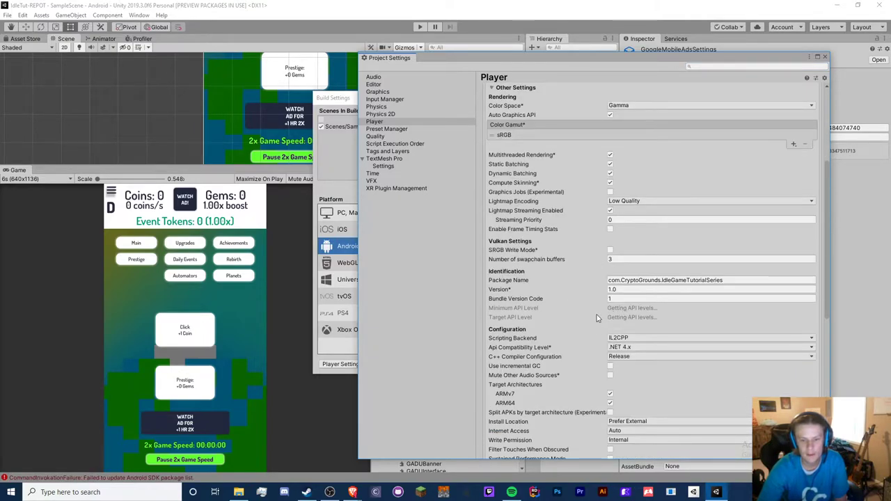
{"action": "left_click", "coordinate": [825, 57]}
{"action": "left_click_drag", "start_coordinate": [550, 89], "coordinate": [344, 86]}
{"action": "left_click", "coordinate": [466, 90]}
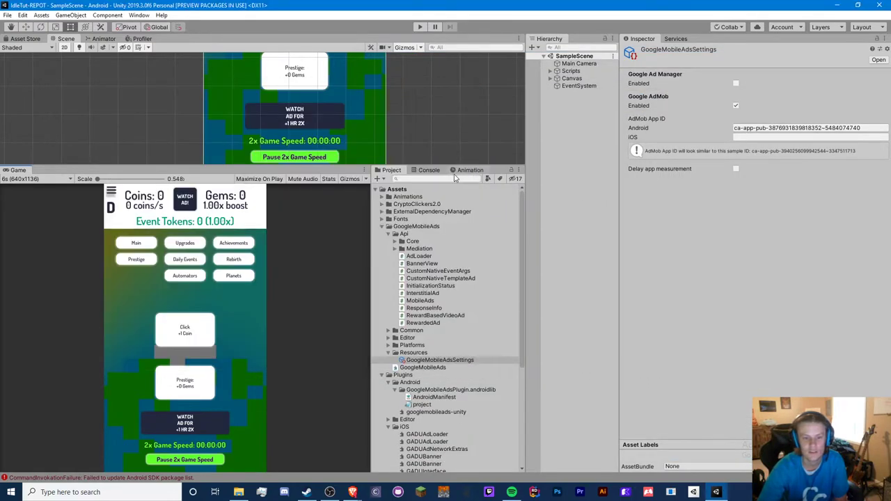
Examine the build error entries about the Java installation one by one in the Console
{"action": "left_click", "coordinate": [429, 170]}
{"action": "left_click", "coordinate": [431, 207]}
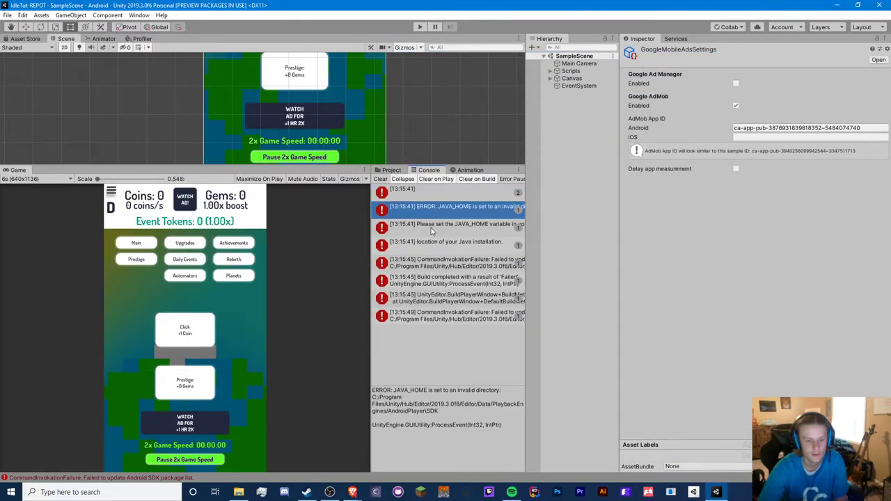
{"action": "left_click", "coordinate": [431, 228]}
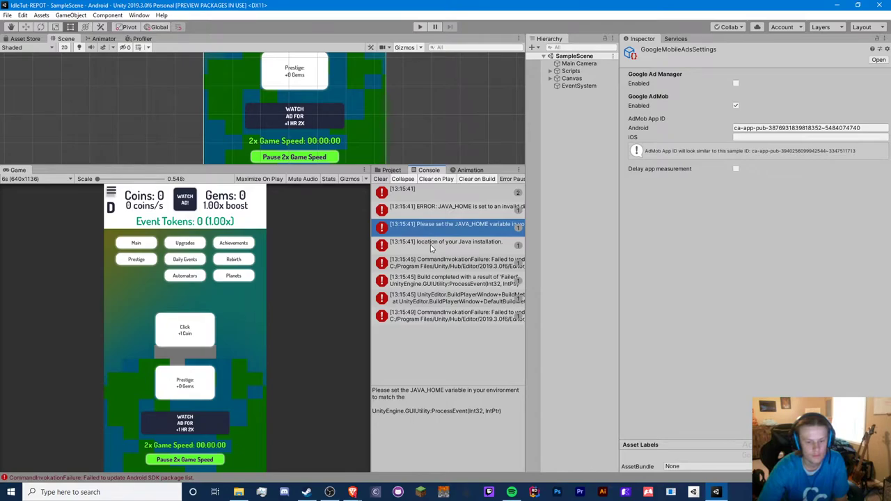
{"action": "key", "text": "Up"}
{"action": "key", "text": "Down"}
{"action": "key", "text": "Up"}
{"action": "key", "text": "Down"}
{"action": "key", "text": "Down"}
{"action": "key", "text": "Down"}
{"action": "key", "text": "Up"}
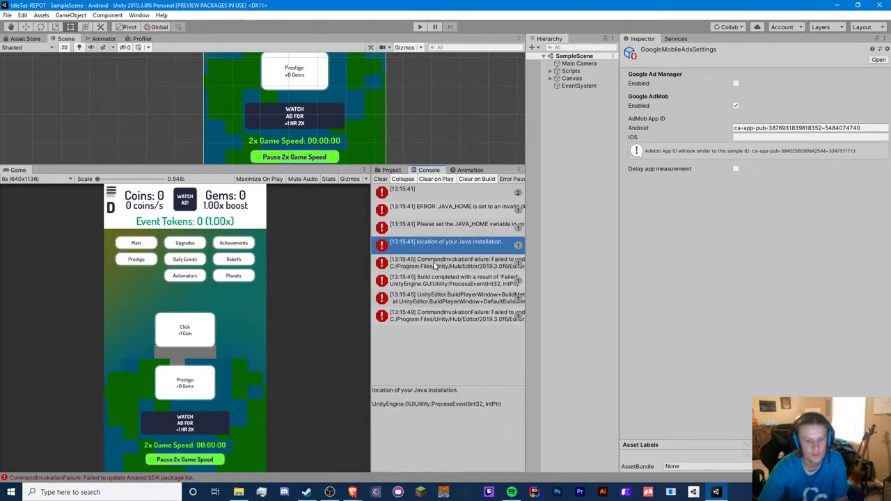
Disable the use of the JDK installed with Unity for Android in the External Tools preferences
{"action": "left_click", "coordinate": [22, 15]}
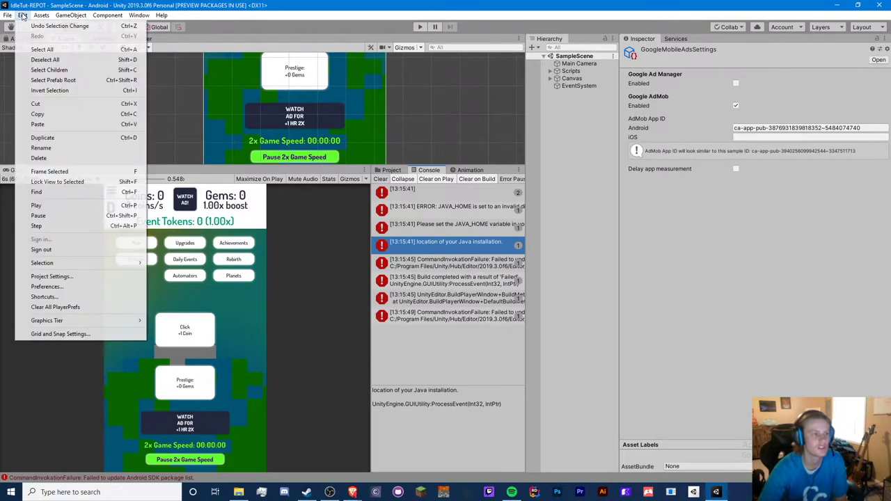
{"action": "mouse_move", "coordinate": [10, 15]}
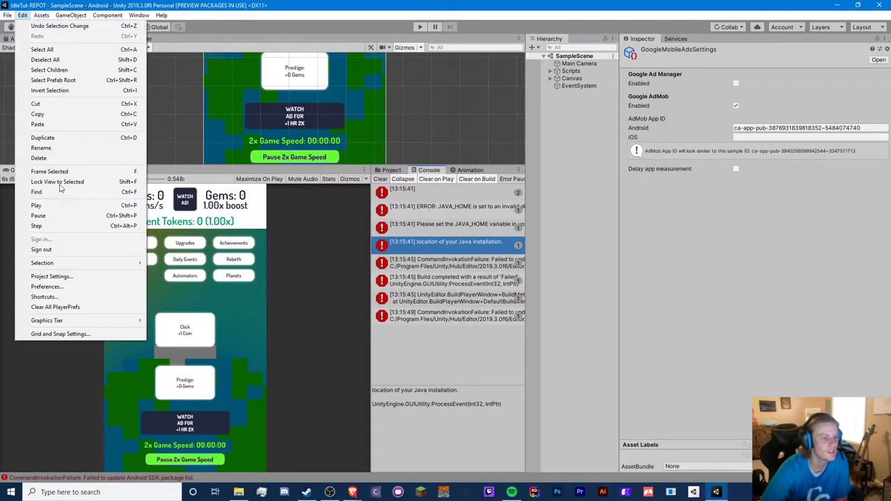
{"action": "left_click", "coordinate": [74, 290]}
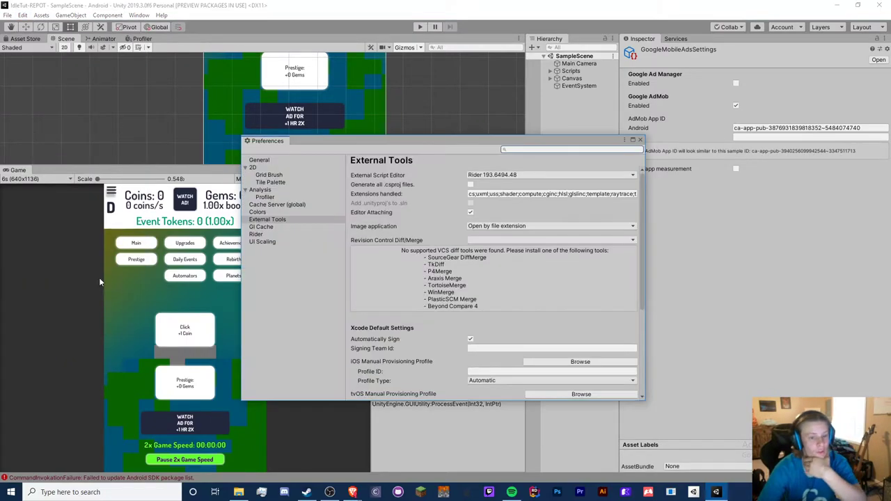
{"action": "scroll", "coordinate": [440, 278], "scroll_direction": "down", "scroll_amount": 5}
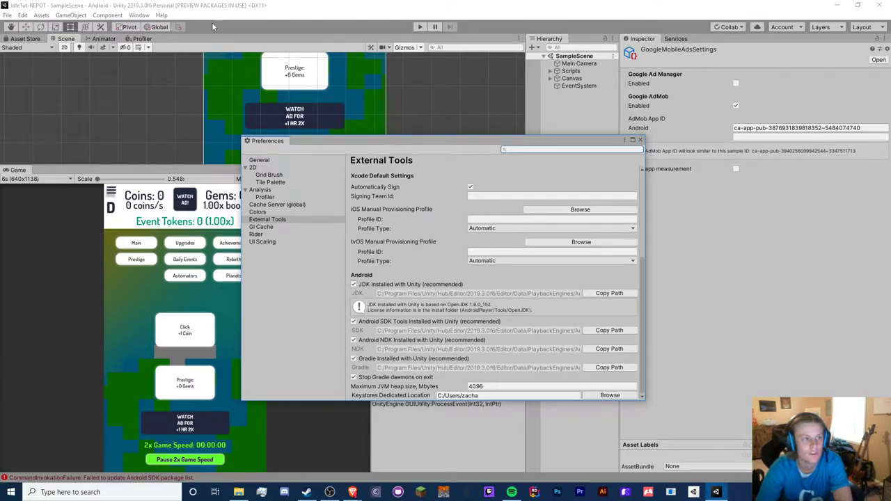
{"action": "left_click", "coordinate": [354, 285]}
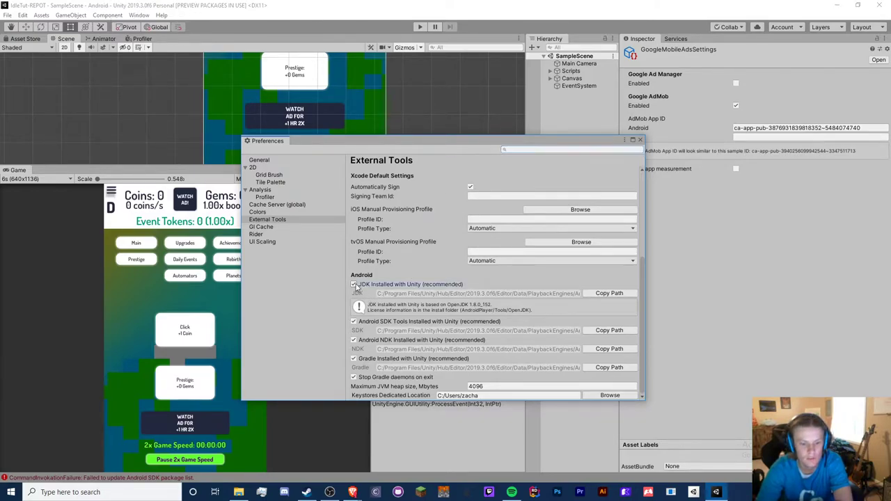
{"action": "left_click", "coordinate": [429, 285]}
Try to set the jre folder inside OpenJDK as the Android JDK directory
{"action": "left_click", "coordinate": [607, 293]}
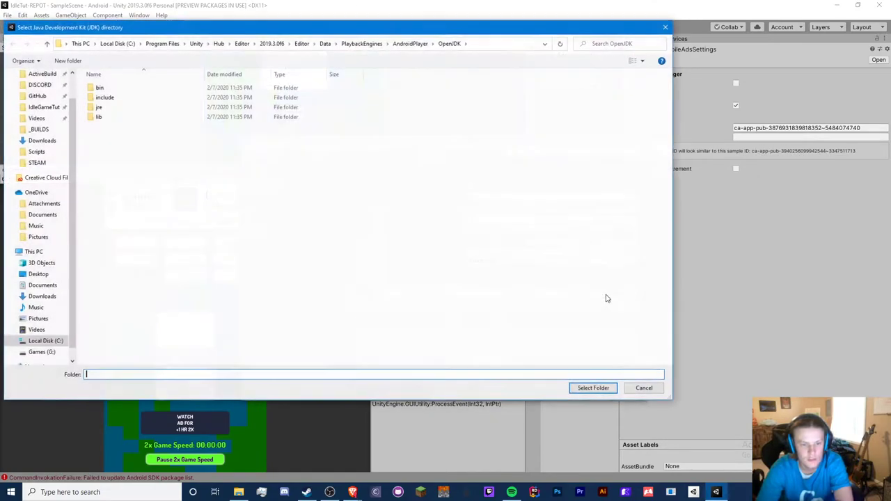
{"action": "left_click", "coordinate": [105, 108]}
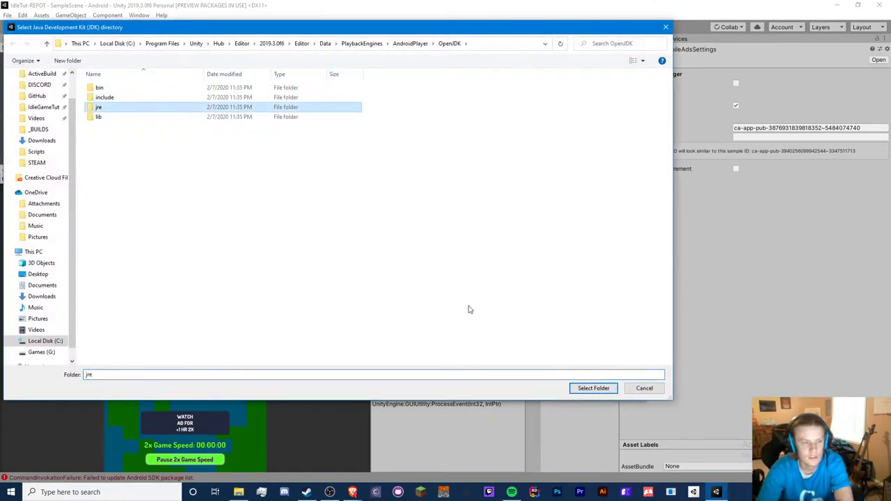
{"action": "left_click", "coordinate": [594, 388]}
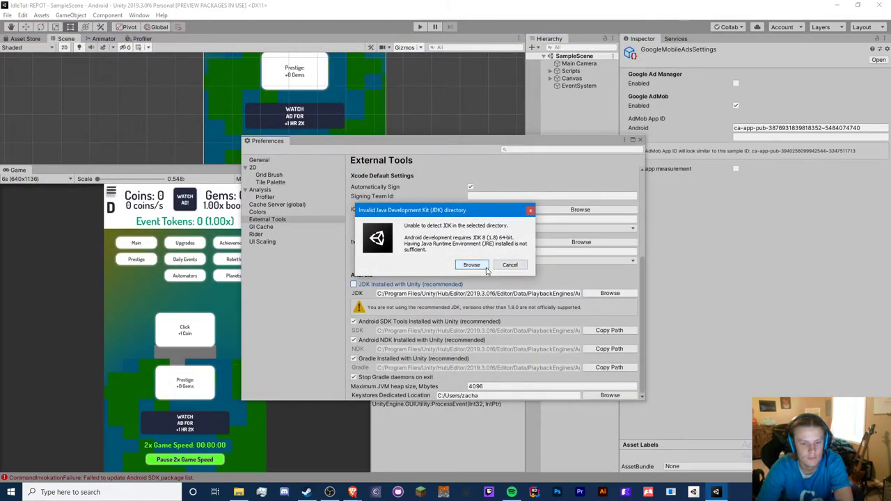
{"action": "left_click", "coordinate": [510, 265]}
Re-enable the JDK installed with Unity for Android and close the Preferences
{"action": "left_click", "coordinate": [354, 285]}
{"action": "left_click", "coordinate": [354, 285]}
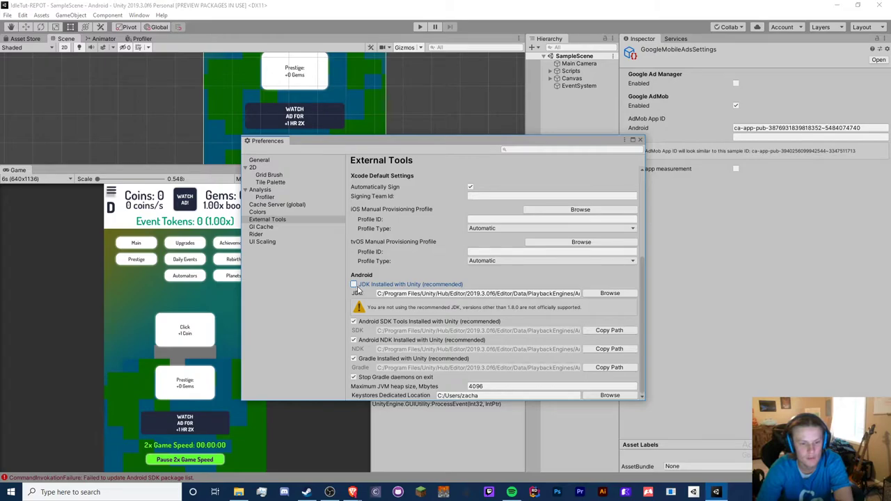
{"action": "left_click", "coordinate": [354, 284]}
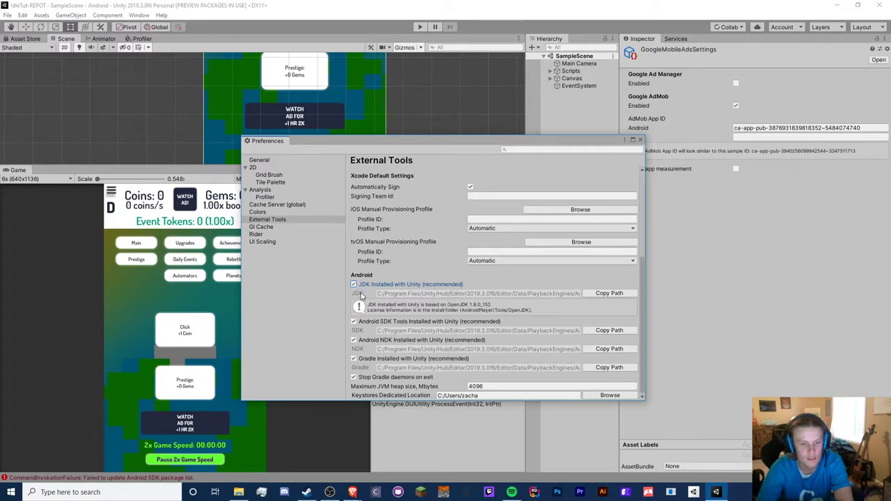
{"action": "left_click", "coordinate": [640, 140]}
Run the External Dependency Manager's Android Resolver with Resolve and dismiss the result dialog
{"action": "left_click", "coordinate": [41, 16]}
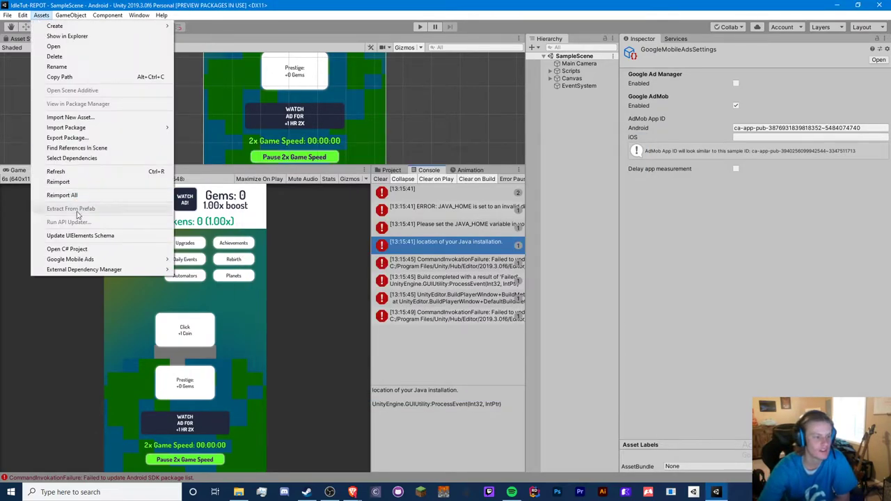
{"action": "mouse_move", "coordinate": [80, 260]}
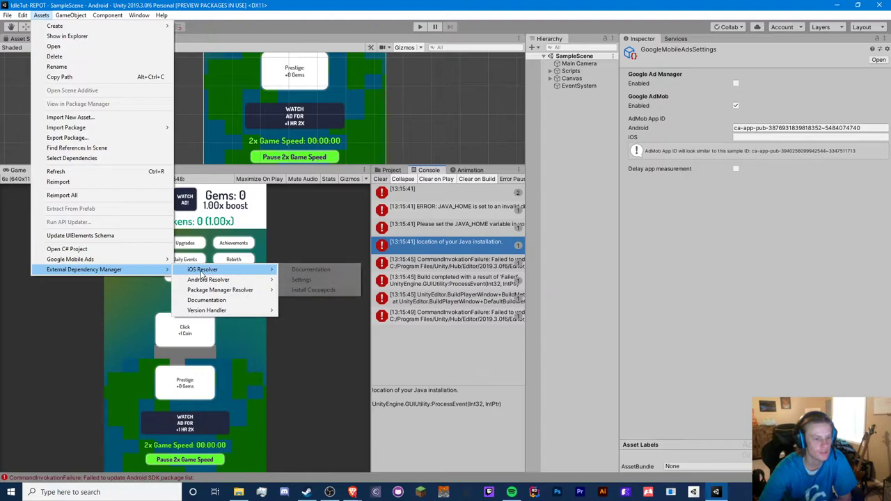
{"action": "mouse_move", "coordinate": [209, 279]}
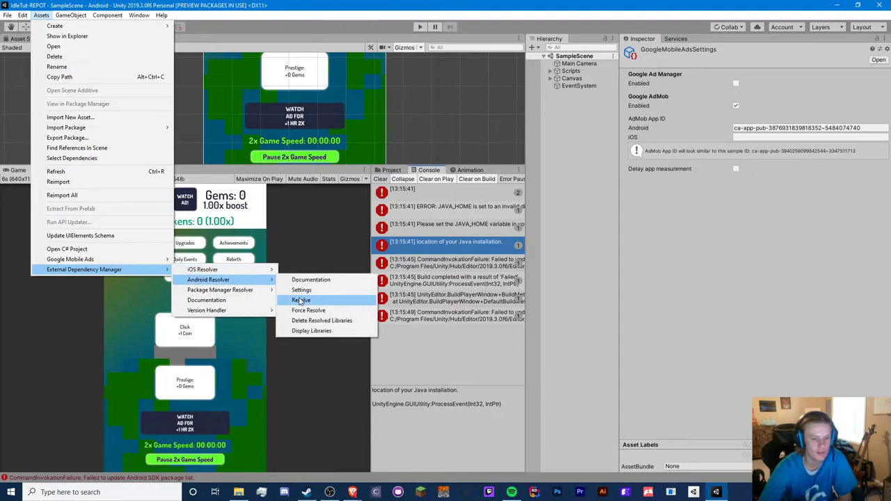
{"action": "left_click", "coordinate": [300, 299]}
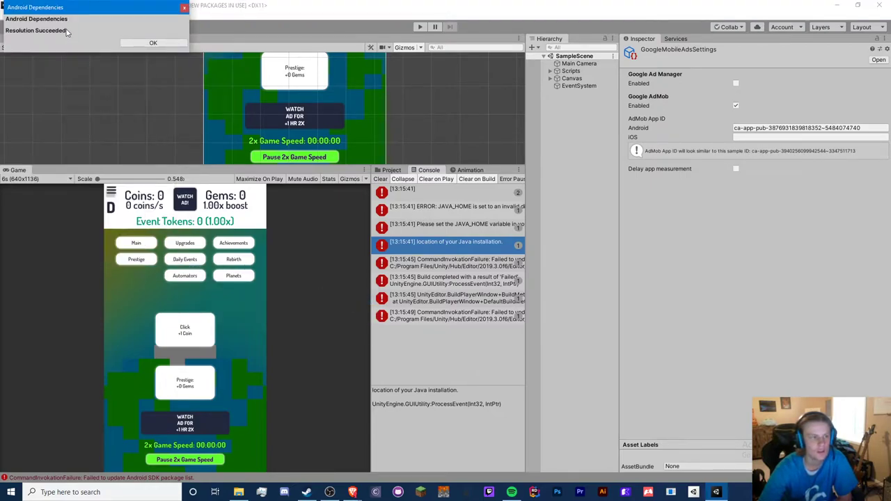
{"action": "left_click", "coordinate": [285, 148]}
Run a Force Resolve of the Android dependencies and dismiss the result dialog
{"action": "left_click", "coordinate": [43, 16]}
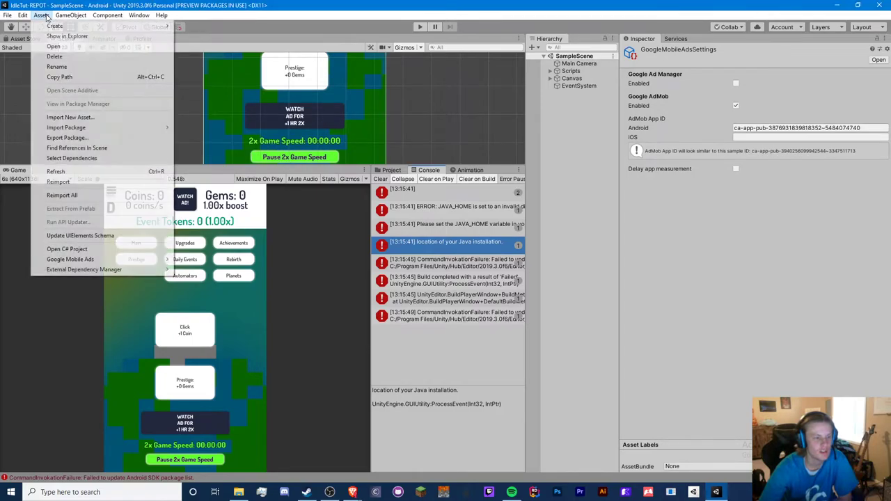
{"action": "mouse_move", "coordinate": [110, 270]}
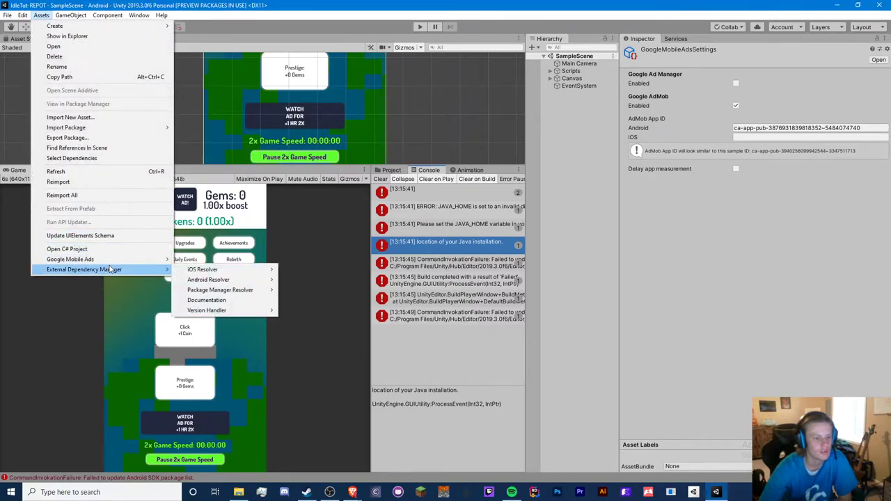
{"action": "mouse_move", "coordinate": [209, 280]}
{"action": "left_click", "coordinate": [308, 312]}
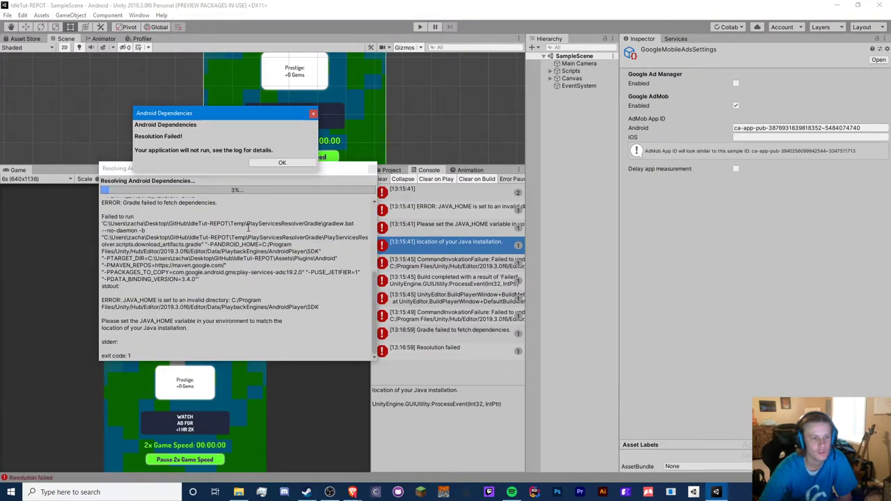
{"action": "left_click", "coordinate": [255, 165]}
Examine the Console error entries and copy the message about the invalid JAVA_HOME directory
{"action": "left_click", "coordinate": [437, 335]}
{"action": "left_click", "coordinate": [433, 264]}
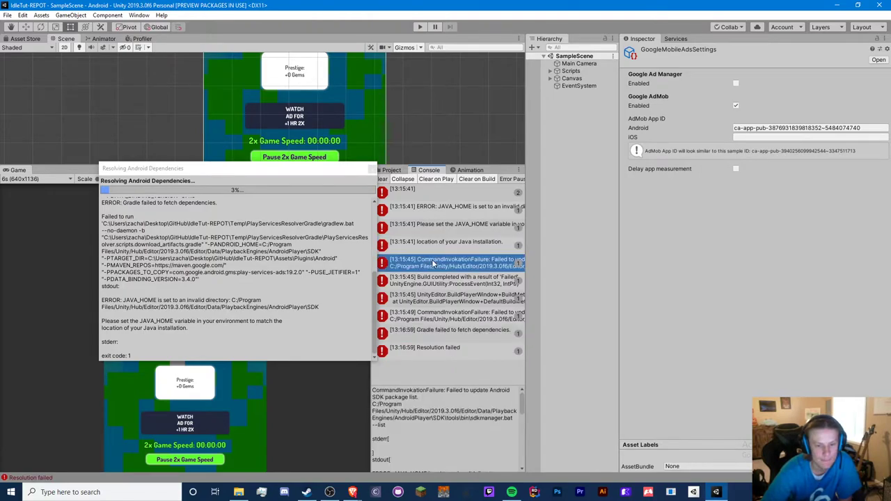
{"action": "left_click", "coordinate": [432, 287]}
{"action": "left_click", "coordinate": [430, 203]}
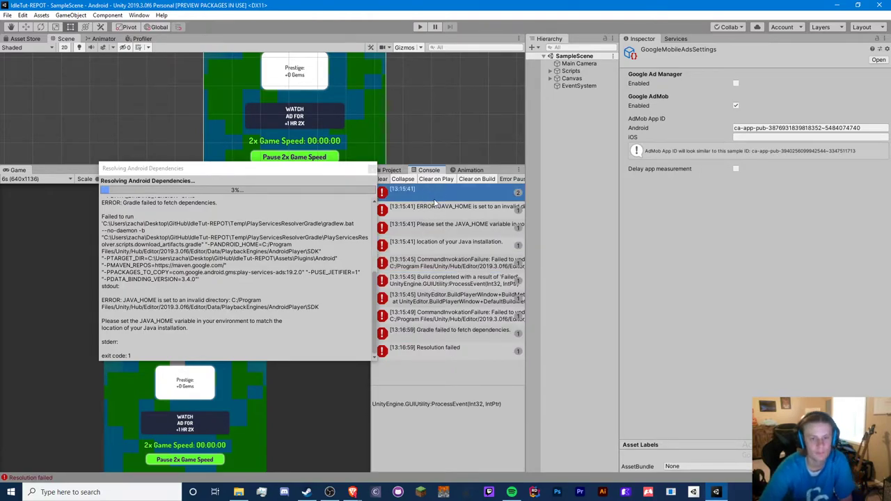
{"action": "left_click_drag", "start_coordinate": [450, 412], "coordinate": [420, 395]}
{"action": "left_click", "coordinate": [421, 395]}
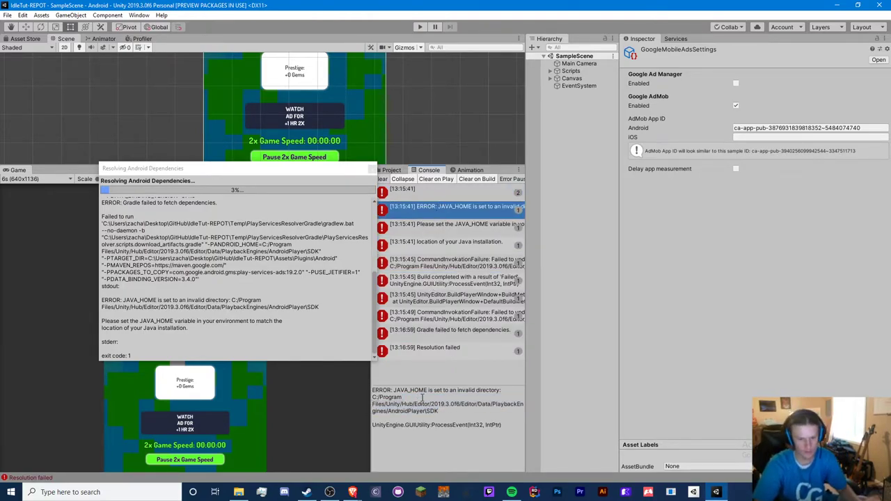
Switch to the Brave browser, search for the JAVA_HOME invalid directory error and read the ToolNotFoundException thread on the Unity Forum
{"action": "key", "text": "alt+Tab"}
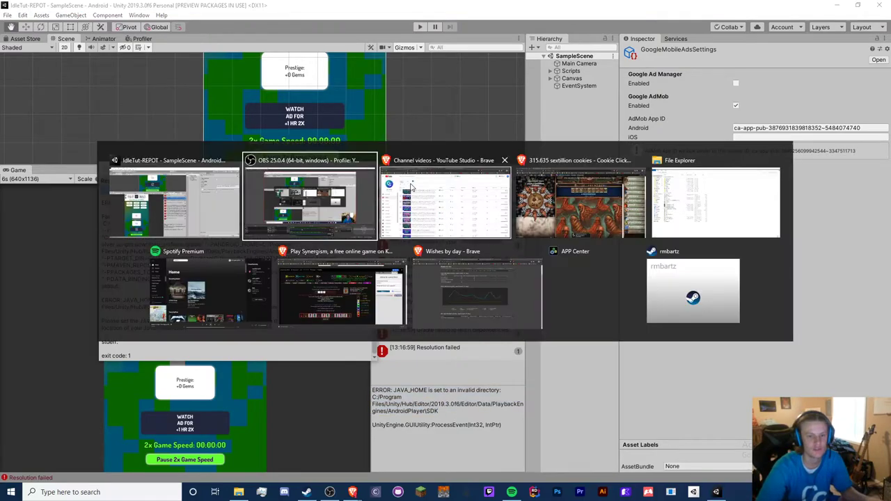
{"action": "left_click", "coordinate": [479, 187]}
{"action": "left_click", "coordinate": [564, 7]}
{"action": "type", "text": "ERROR: JAVA_HOME is set to an invalid directory: C:/Program Files/Unity/Hub/Editor/2019.3.0f6/Editor/Data/PlaybackEngines/AndroidPlayer\\SDK"}
{"action": "key", "text": "Return"}
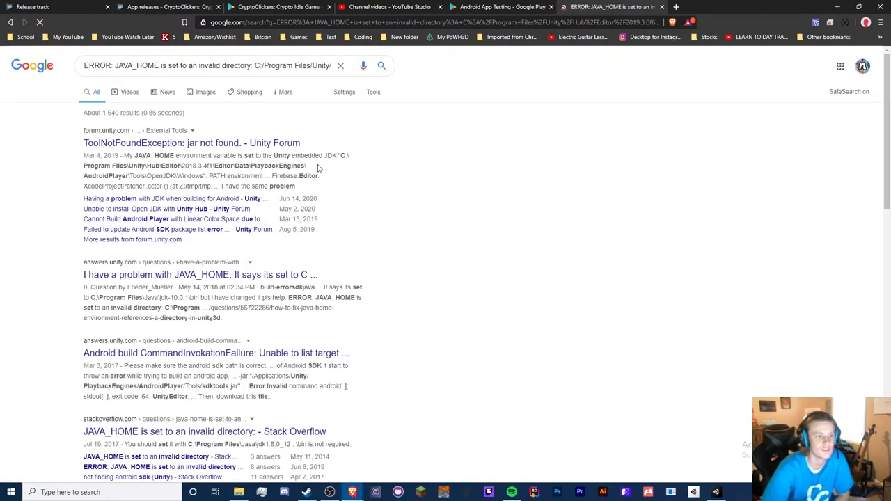
{"action": "left_click", "coordinate": [264, 143]}
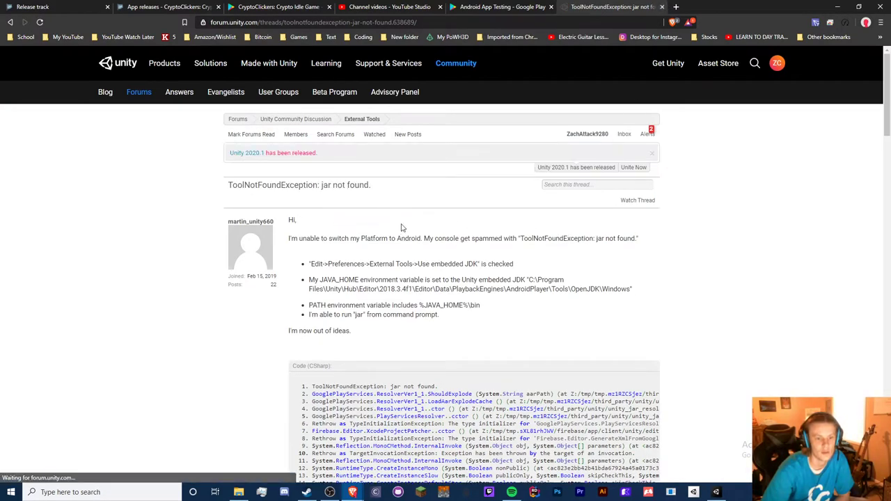
{"action": "scroll", "coordinate": [407, 226], "scroll_direction": "down", "scroll_amount": 3}
{"action": "scroll", "coordinate": [382, 237], "scroll_direction": "down", "scroll_amount": 2}
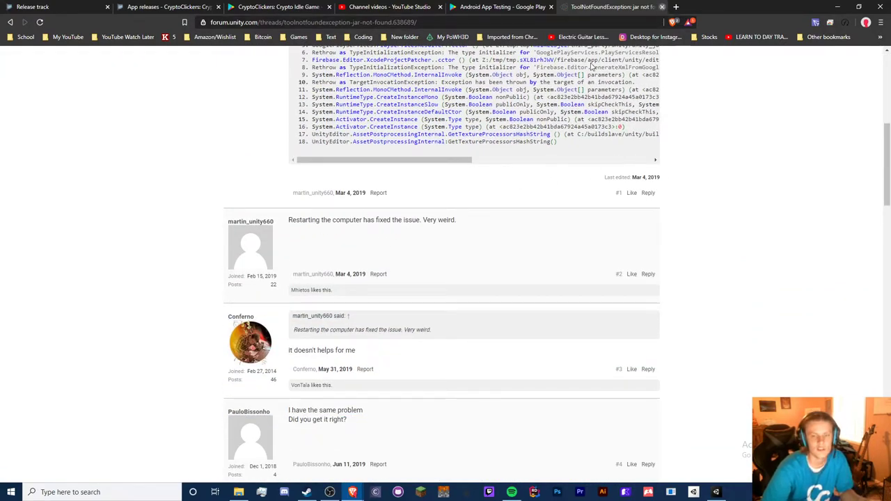
Switch back to the Unity editor, close the Resolving Android Dependencies window and exit the editor
{"action": "key", "text": "alt+Tab"}
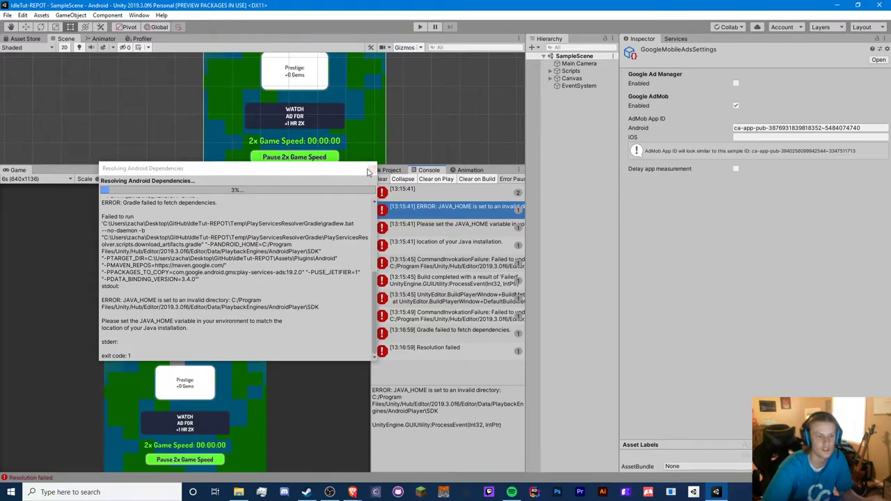
{"action": "left_click", "coordinate": [336, 171]}
{"action": "left_click", "coordinate": [372, 171]}
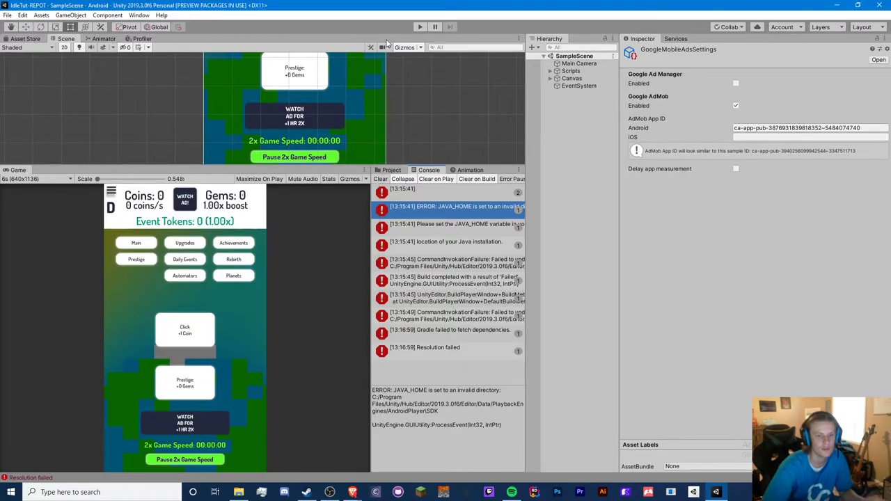
{"action": "left_click", "coordinate": [886, 6]}
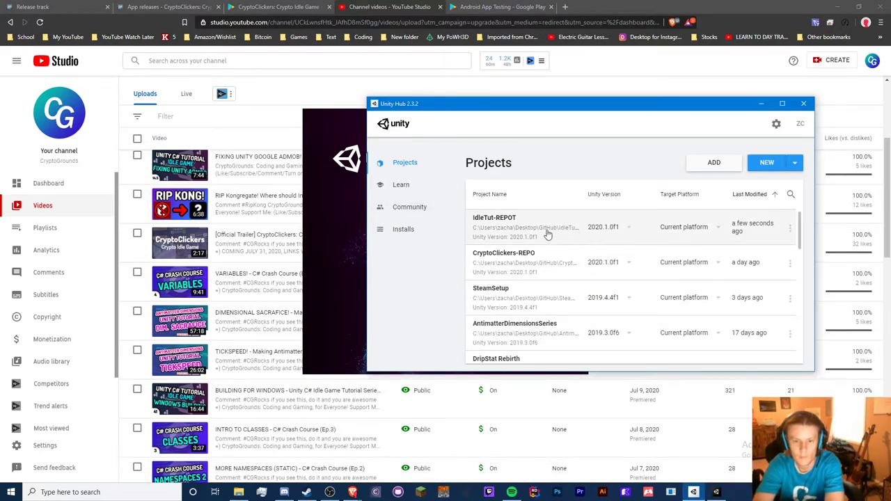
Check the installed Unity versions and the releases available to add in Unity Hub
{"action": "left_click", "coordinate": [402, 230]}
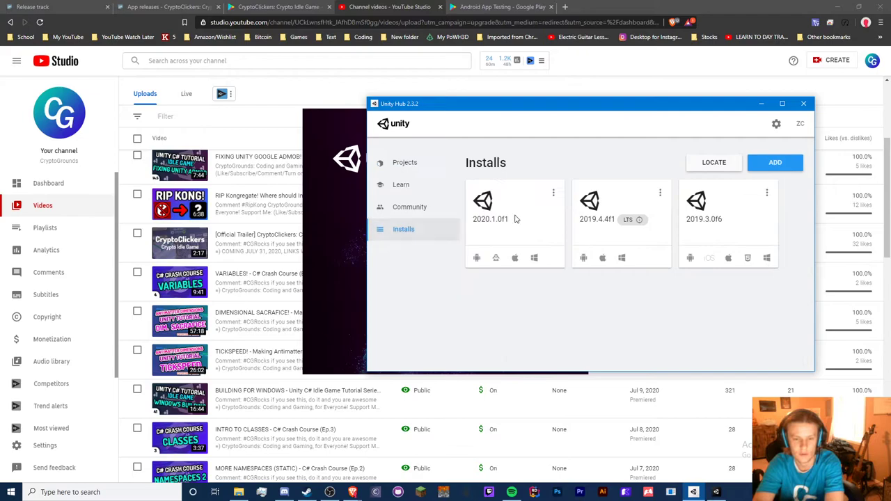
{"action": "left_click", "coordinate": [769, 165]}
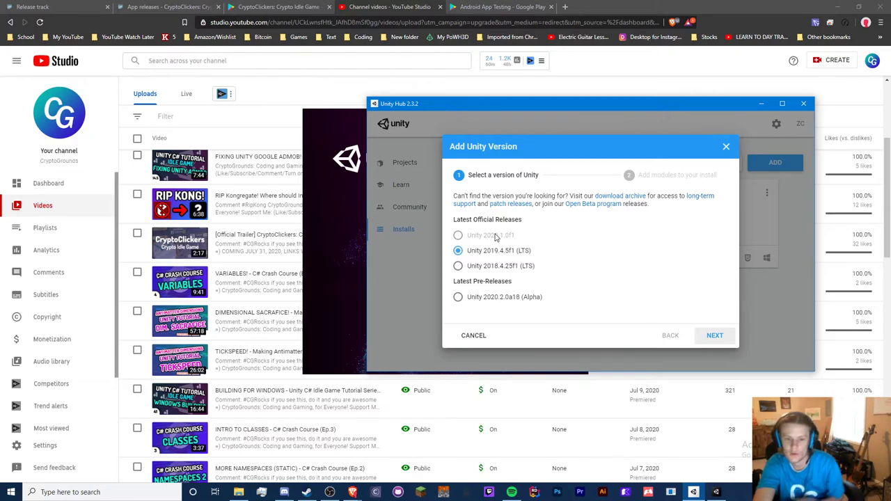
{"action": "left_click", "coordinate": [726, 148]}
Choose Unity version 2020.1.0f1 for the AntimatterDimensionsSeries project, look through the project list and close Unity Hub
{"action": "left_click", "coordinate": [404, 162]}
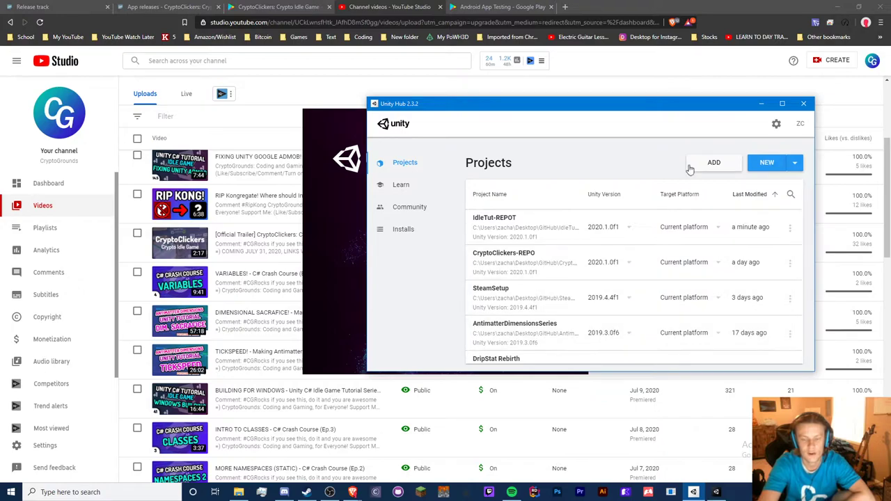
{"action": "left_click", "coordinate": [621, 340]}
{"action": "left_click", "coordinate": [619, 302]}
{"action": "left_click", "coordinate": [619, 300]}
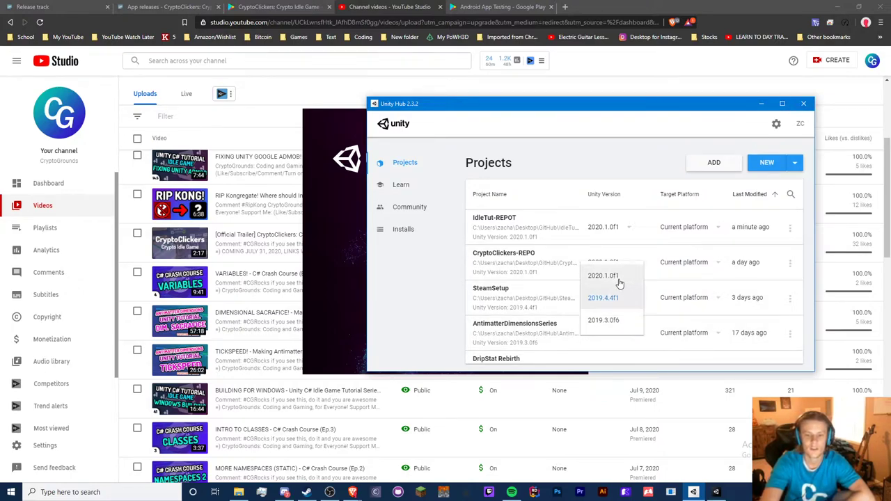
{"action": "left_click", "coordinate": [619, 276]}
{"action": "scroll", "coordinate": [609, 310], "scroll_direction": "down", "scroll_amount": 5}
{"action": "scroll", "coordinate": [630, 285], "scroll_direction": "up", "scroll_amount": 3}
{"action": "scroll", "coordinate": [617, 297], "scroll_direction": "up", "scroll_amount": 2}
{"action": "scroll", "coordinate": [612, 294], "scroll_direction": "down", "scroll_amount": 5}
{"action": "scroll", "coordinate": [617, 282], "scroll_direction": "up", "scroll_amount": 5}
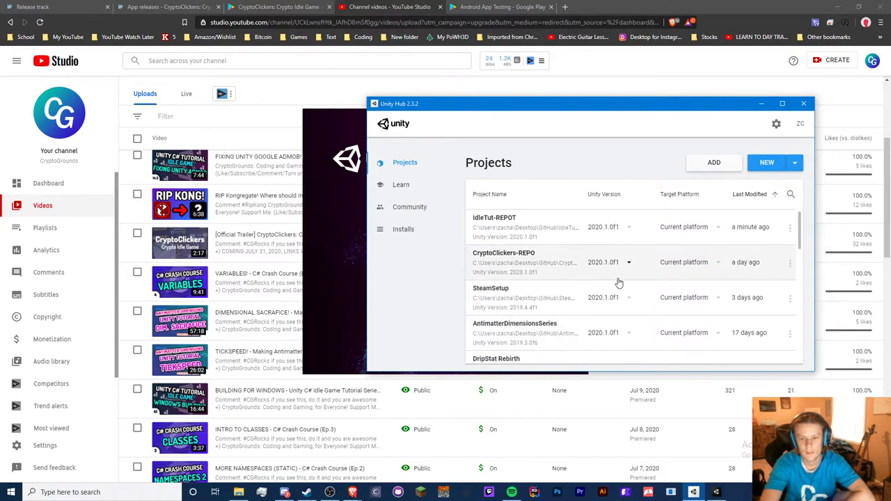
{"action": "left_click", "coordinate": [804, 103]}
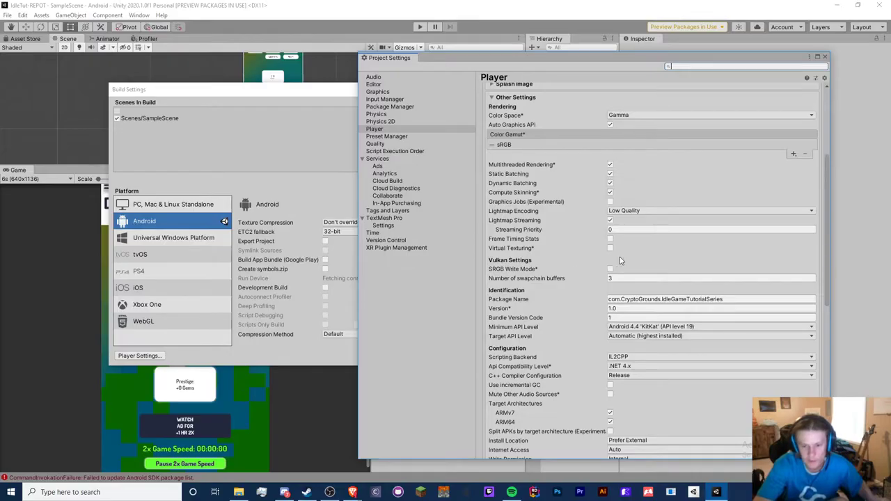
Review the Minimum API Level and Target API Level options in the Android player settings and return to the Build Settings
{"action": "left_click", "coordinate": [622, 316]}
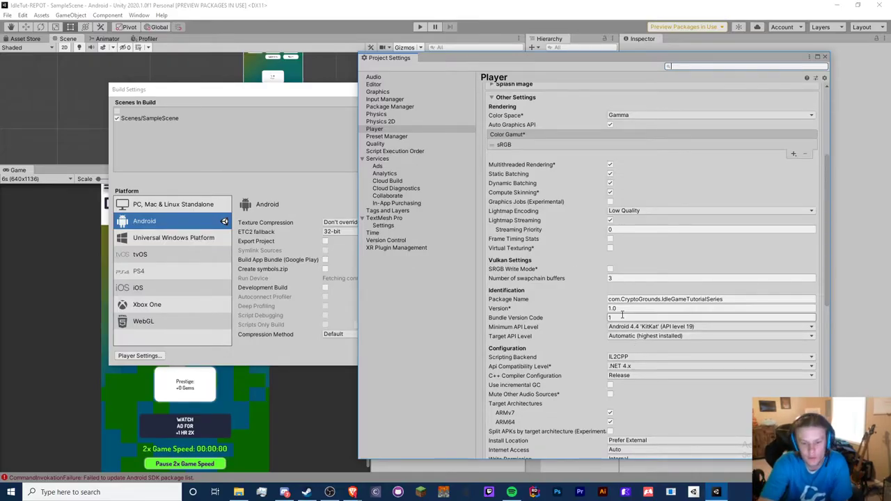
{"action": "left_click", "coordinate": [630, 328]}
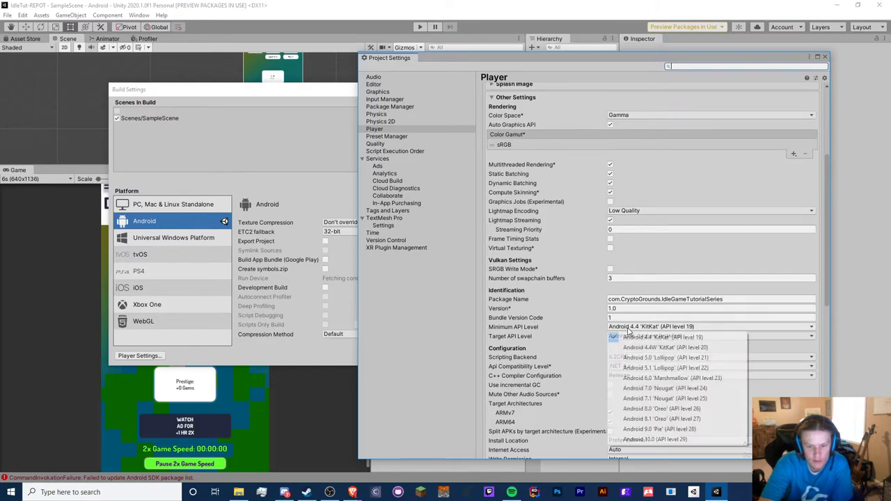
{"action": "left_click", "coordinate": [630, 338]}
{"action": "left_click", "coordinate": [630, 337]}
{"action": "left_click", "coordinate": [630, 346]}
{"action": "left_click", "coordinate": [630, 327]}
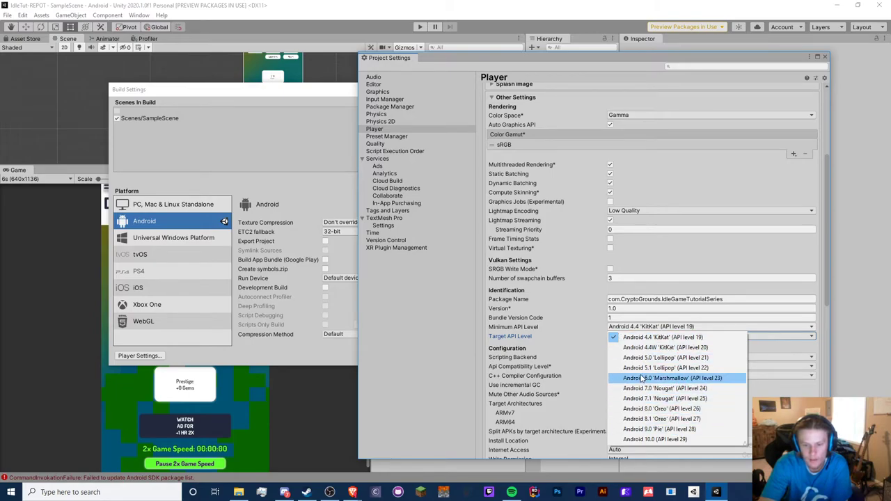
{"action": "left_click", "coordinate": [600, 330]}
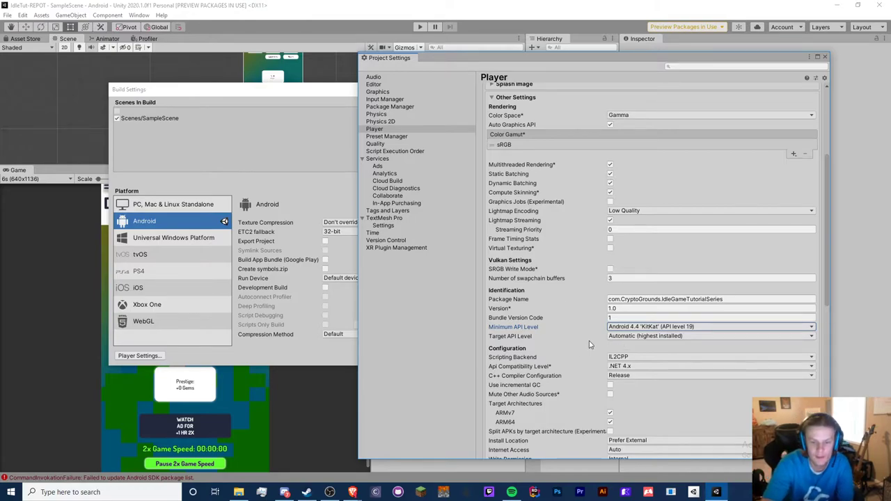
{"action": "left_click", "coordinate": [681, 337]}
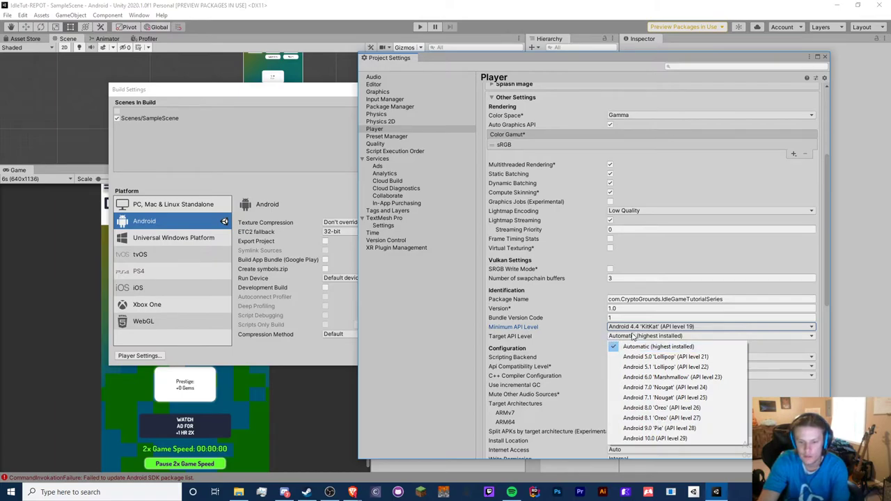
{"action": "left_click", "coordinate": [562, 143]}
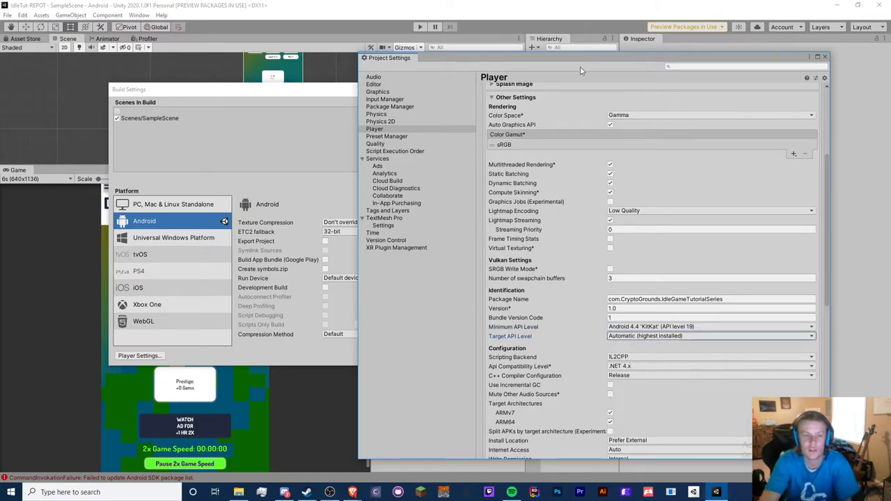
{"action": "left_click", "coordinate": [240, 358]}
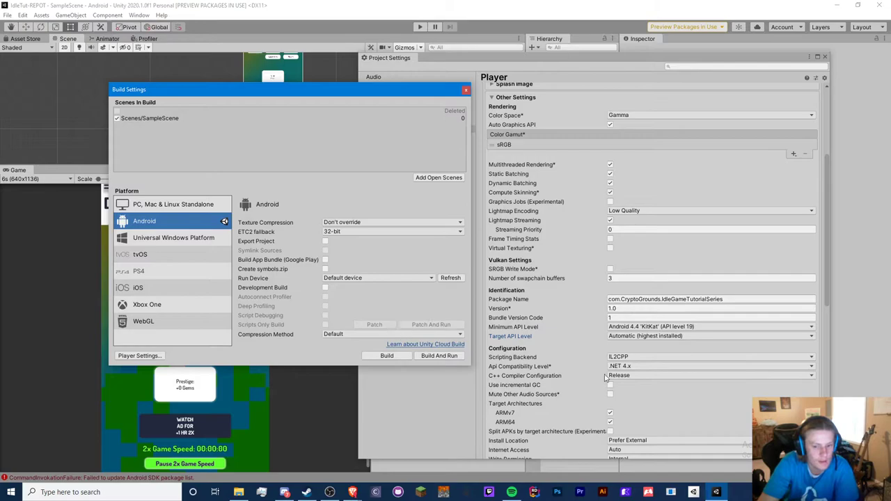
Check the Target API Level options and try to build the Android APK as v1.0 Android in the _BUILDS folder
{"action": "left_click", "coordinate": [637, 337]}
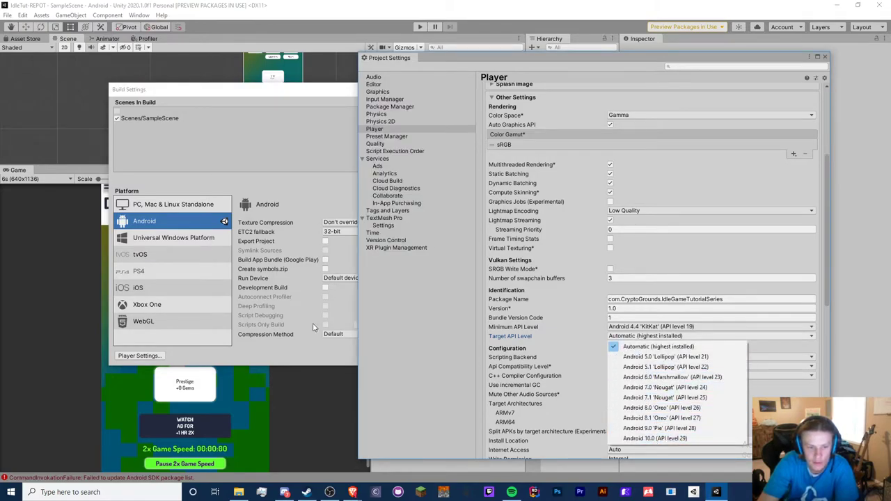
{"action": "left_click", "coordinate": [330, 343]}
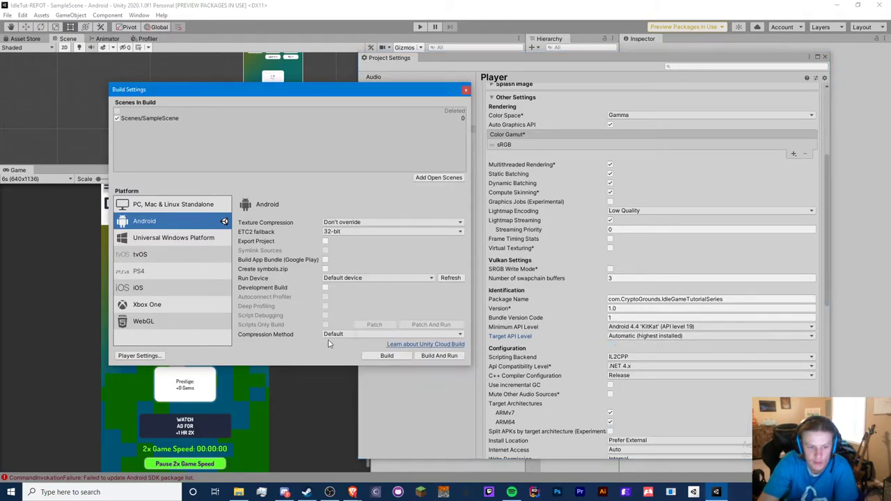
{"action": "left_click", "coordinate": [385, 356]}
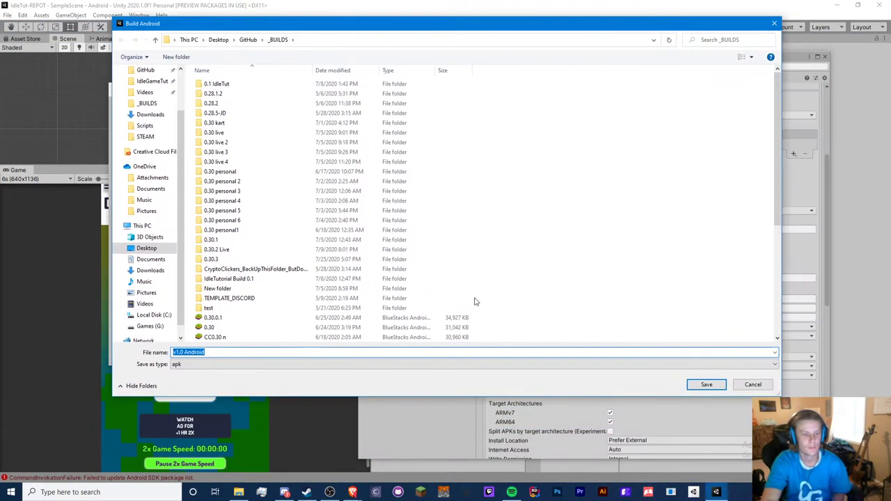
{"action": "left_click", "coordinate": [707, 384]}
{"action": "left_click", "coordinate": [509, 264]}
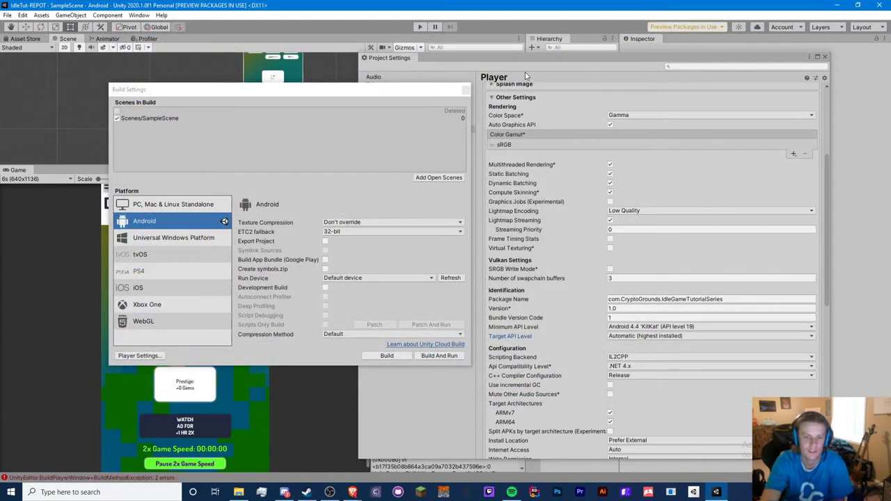
Enter the keystore password and the releasekey alias password in the Android Publishing Settings
{"action": "left_click", "coordinate": [527, 74]}
{"action": "scroll", "coordinate": [562, 243], "scroll_direction": "down", "scroll_amount": 5}
{"action": "scroll", "coordinate": [546, 335], "scroll_direction": "down", "scroll_amount": 5}
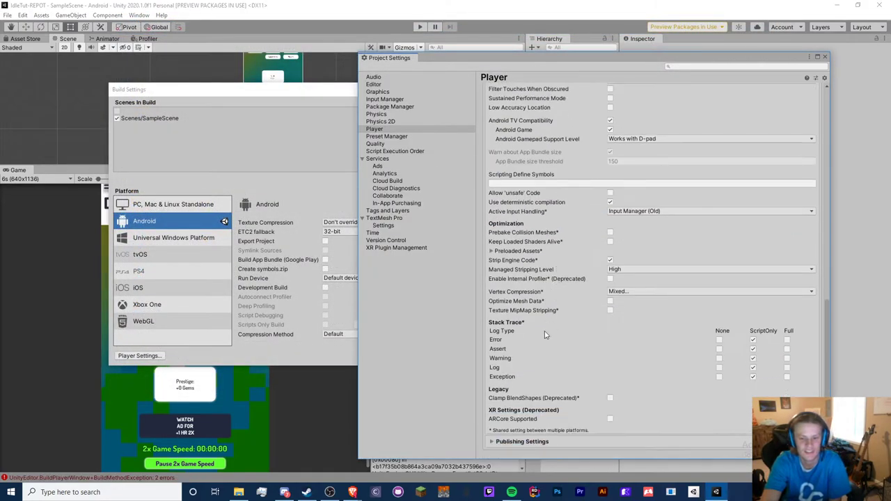
{"action": "left_click", "coordinate": [524, 442]}
{"action": "left_click", "coordinate": [640, 263]}
{"action": "type", "text": "********"}
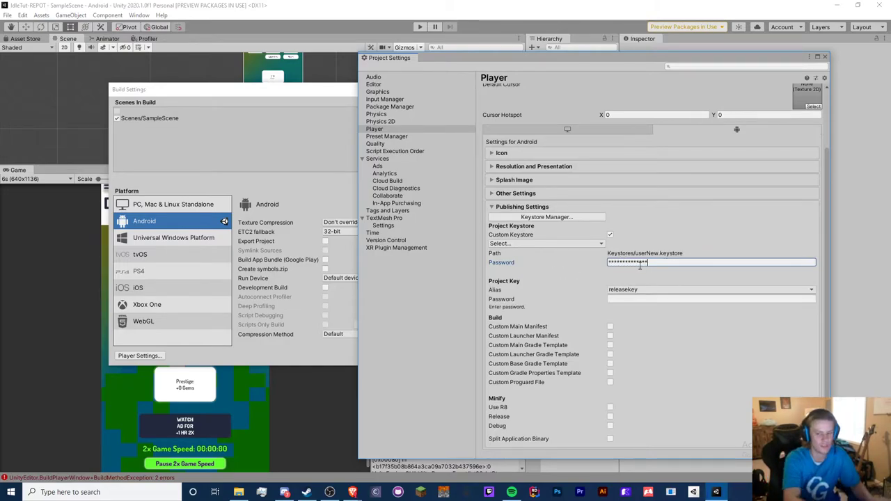
Try the Android build again with the release keystore passwords filled in
{"action": "left_click", "coordinate": [385, 350]}
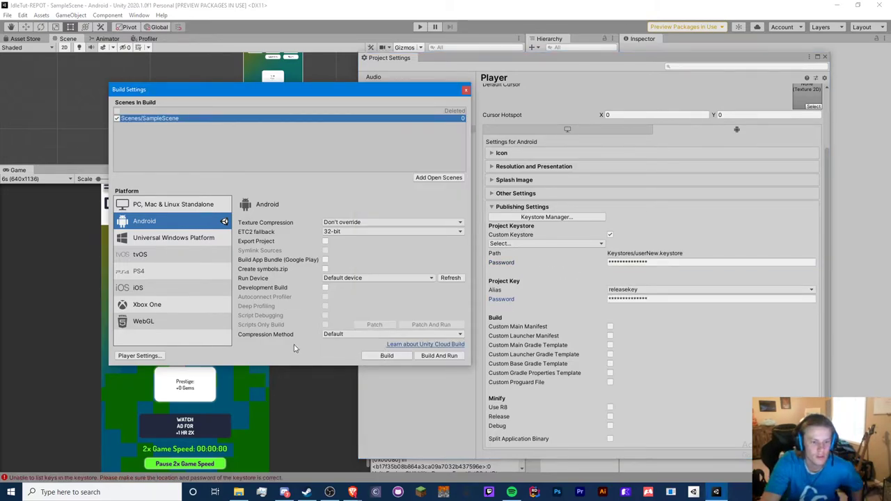
{"action": "left_click", "coordinate": [368, 355]}
{"action": "left_click", "coordinate": [693, 382]}
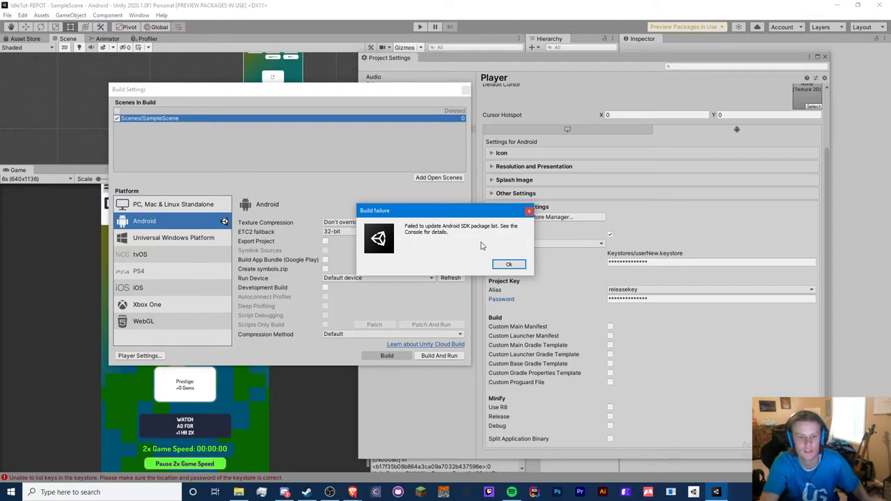
Switch to the Windows Environment Variables and examine the path stored in the JAVA_HOME system variable
{"action": "key", "text": "alt+Tab"}
{"action": "left_click", "coordinate": [352, 493]}
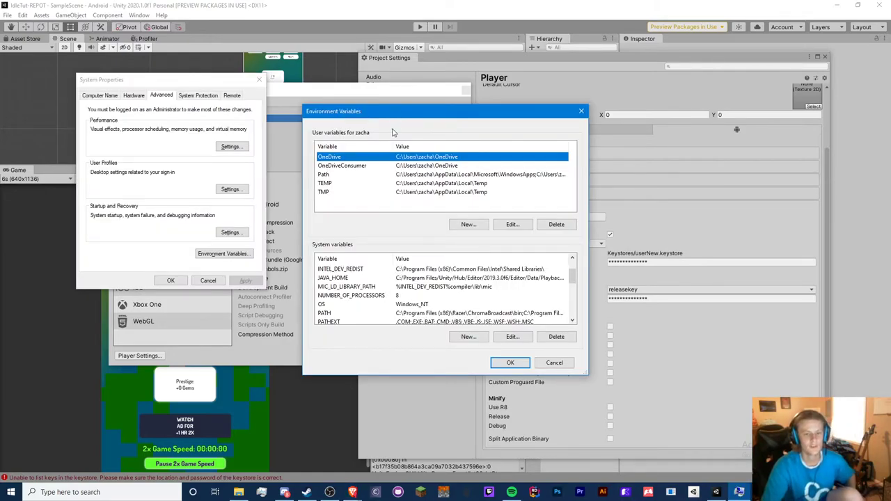
{"action": "left_click", "coordinate": [372, 279]}
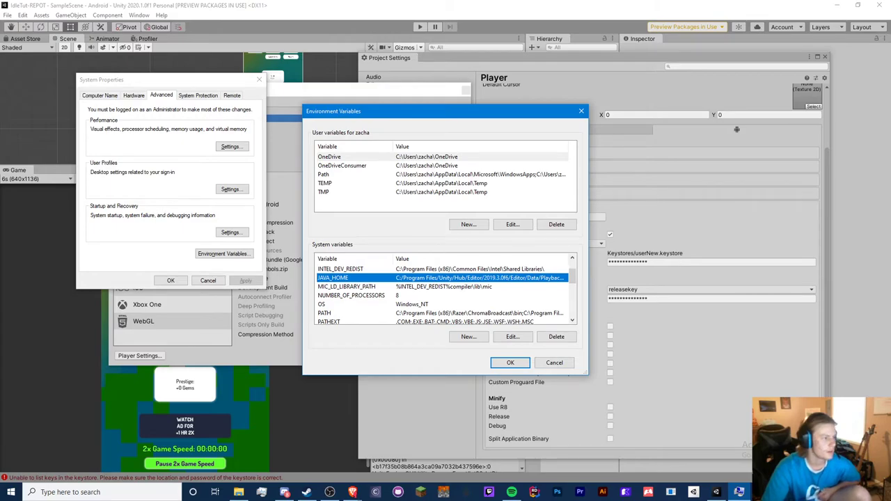
{"action": "key", "text": "alt+Tab"}
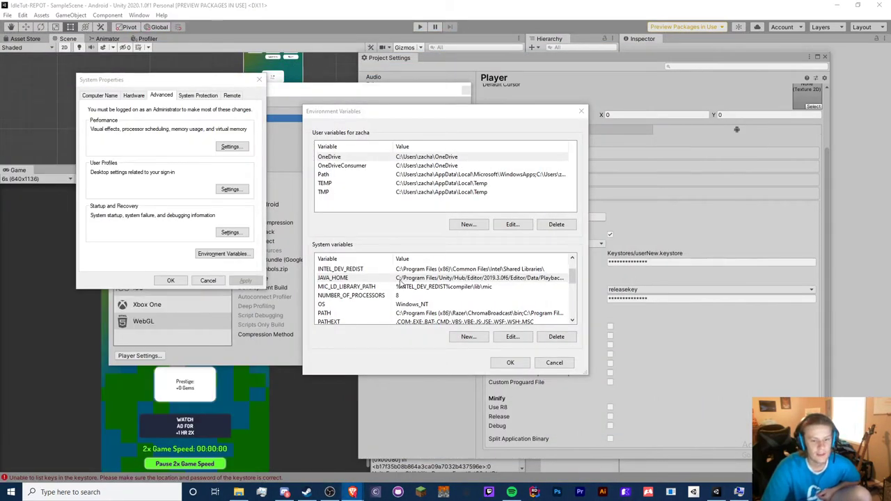
{"action": "left_click", "coordinate": [399, 279]}
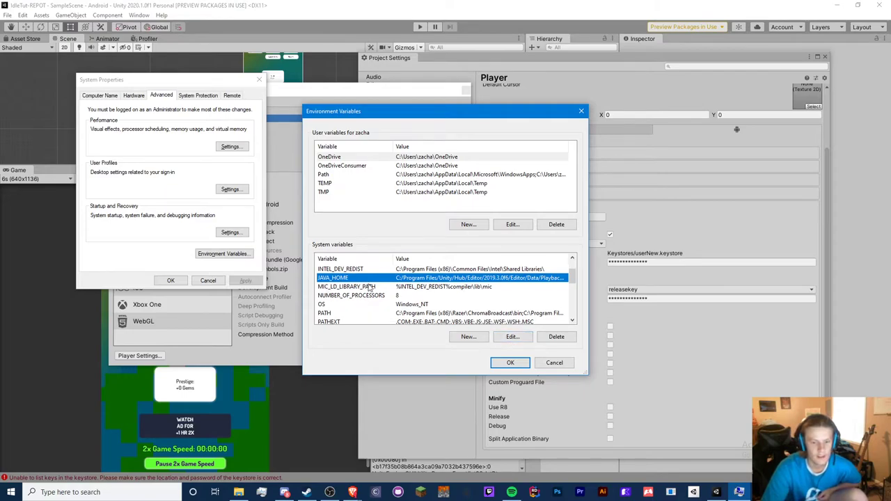
{"action": "left_click", "coordinate": [512, 337]}
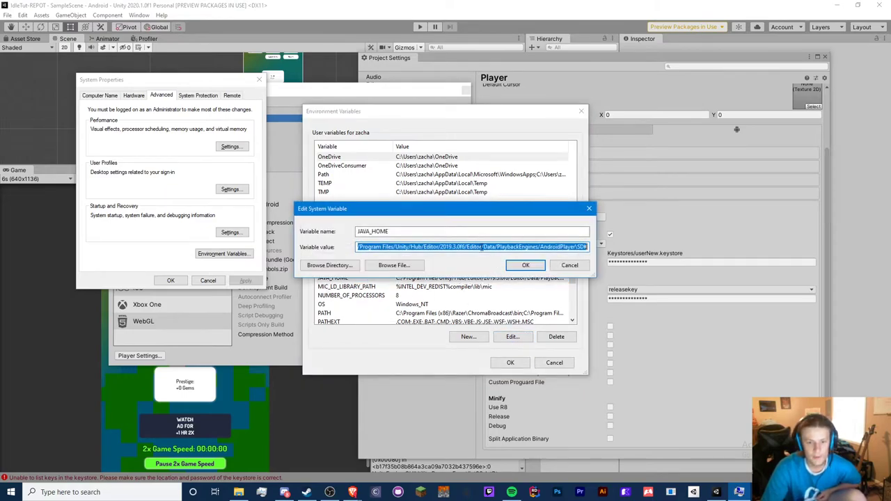
{"action": "left_click", "coordinate": [477, 247]}
{"action": "left_click_drag", "start_coordinate": [451, 252], "coordinate": [647, 260]}
{"action": "left_click", "coordinate": [571, 246]}
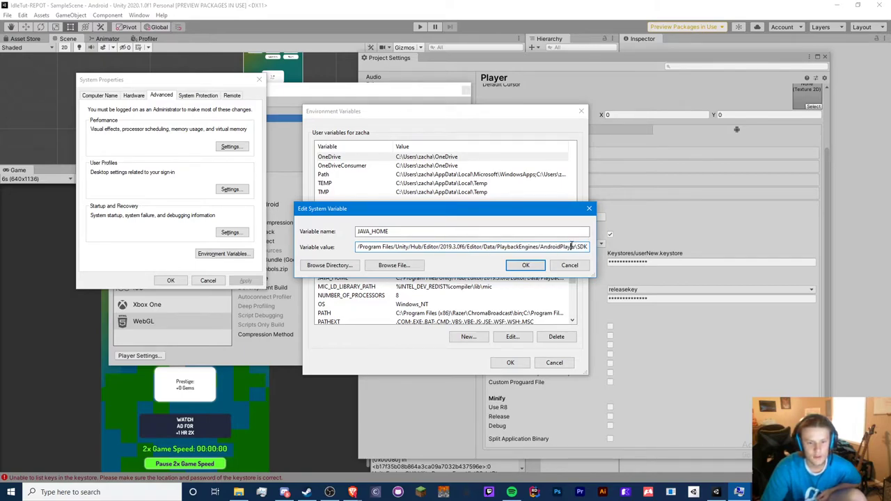
{"action": "key", "text": "ctrl+a"}
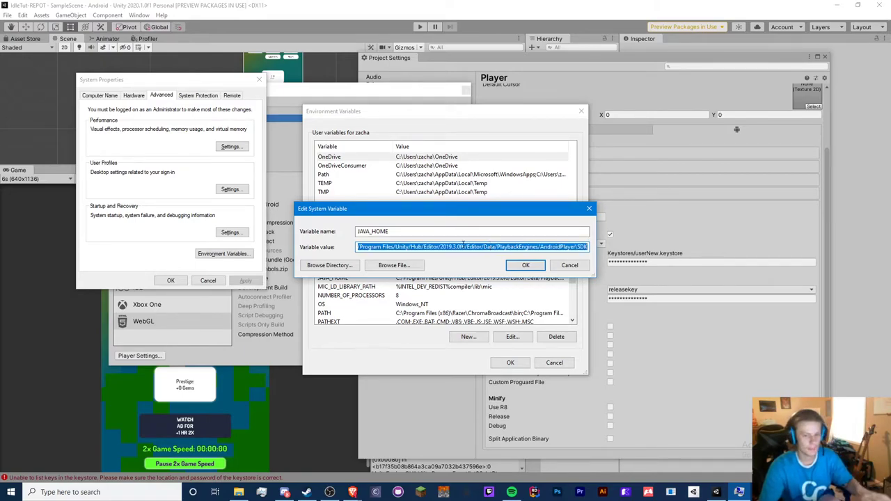
Change the Unity version in the JAVA_HOME path to 2020.1.0f1 and save the environment variables
{"action": "left_click", "coordinate": [462, 246]}
{"action": "left_click_drag", "start_coordinate": [466, 247], "coordinate": [447, 247]}
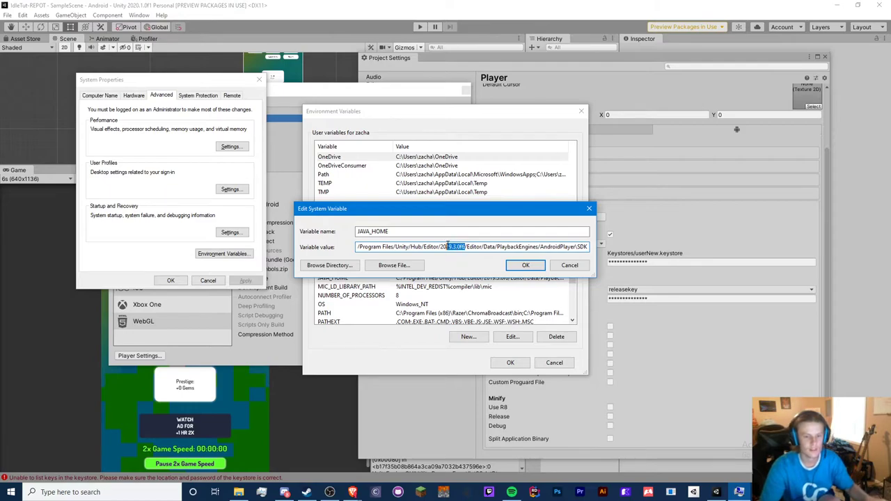
{"action": "type", "text": "20.1"}
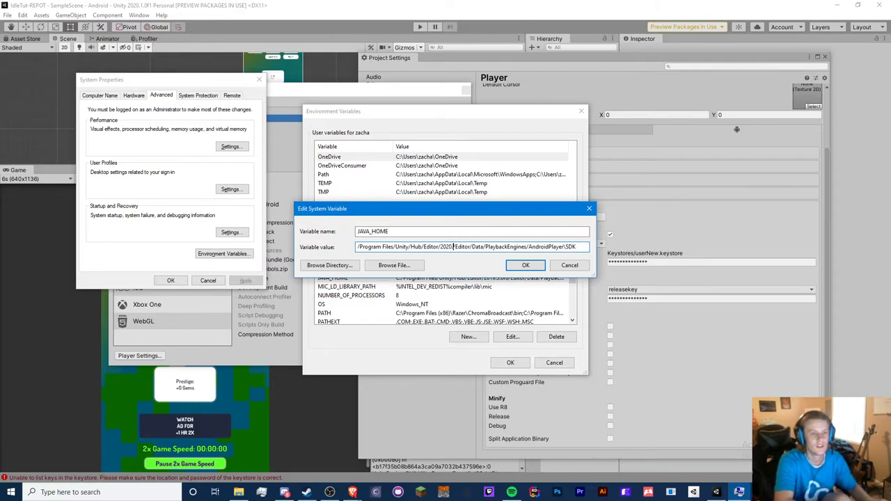
{"action": "type", "text": ".0f1"}
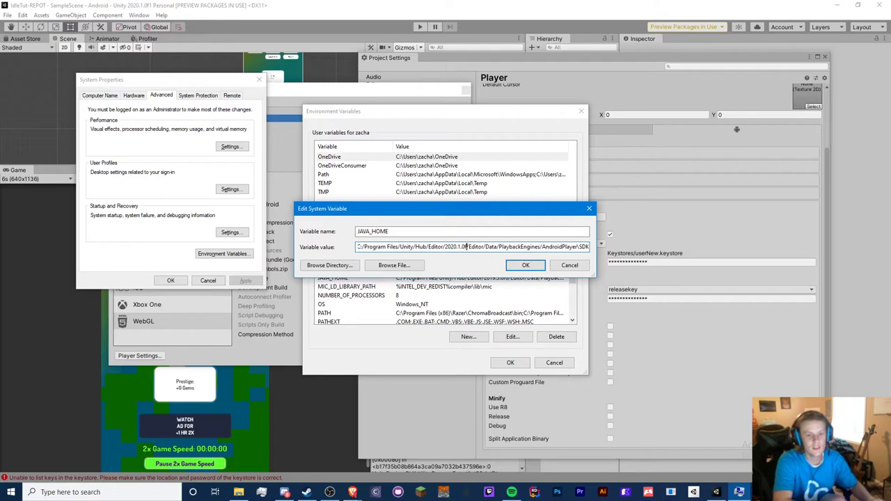
{"action": "key", "text": "ctrl+a"}
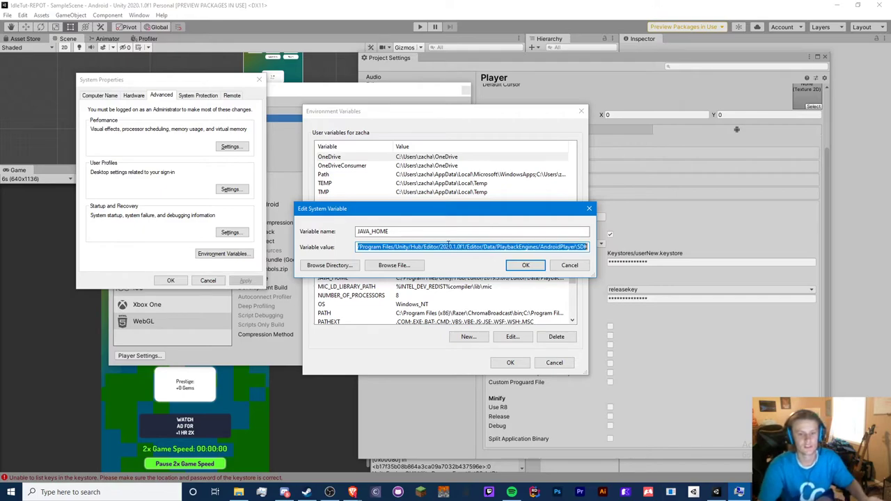
{"action": "left_click", "coordinate": [524, 266]}
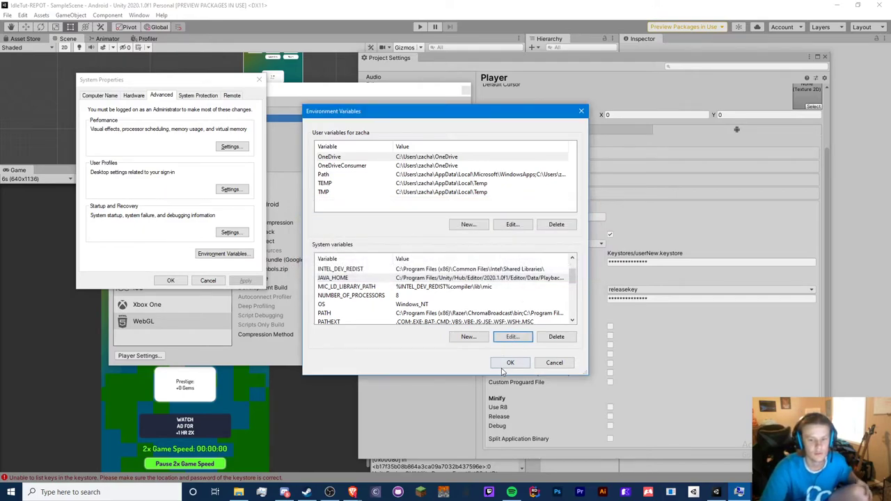
{"action": "left_click", "coordinate": [510, 363]}
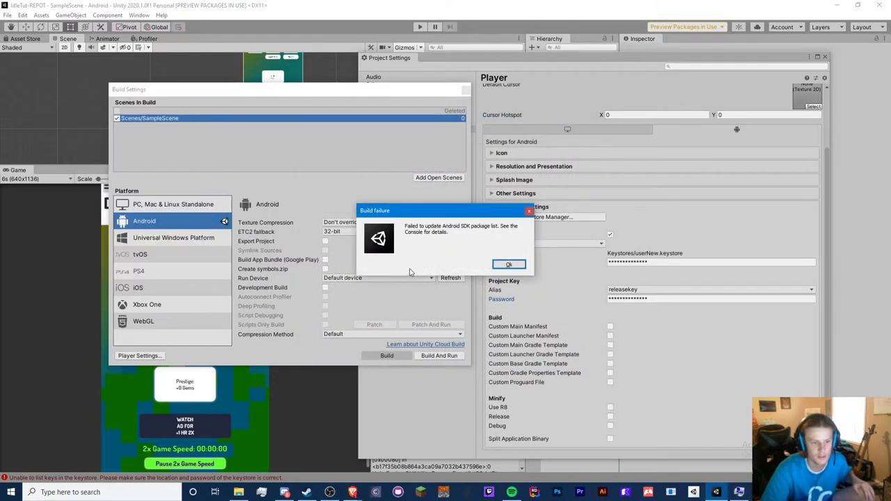
Return to Unity and retry the Android build with the updated JAVA_HOME path
{"action": "left_click", "coordinate": [509, 265]}
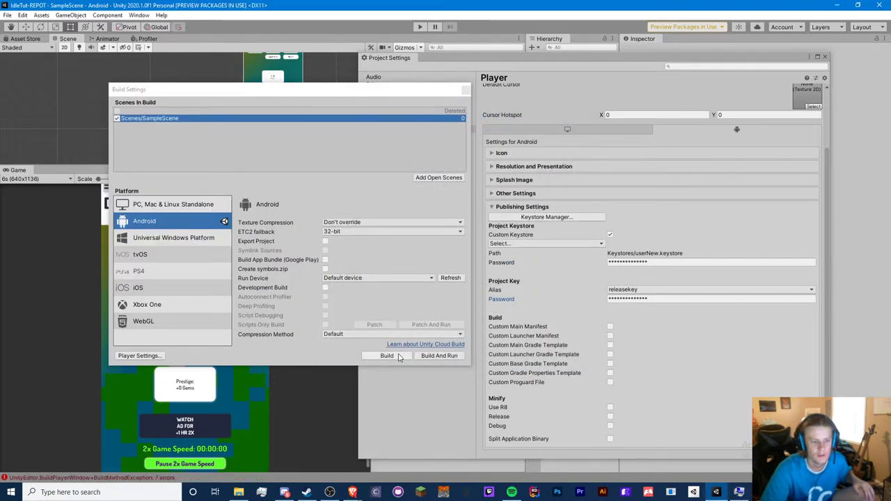
{"action": "left_click", "coordinate": [387, 356]}
{"action": "left_click", "coordinate": [708, 385]}
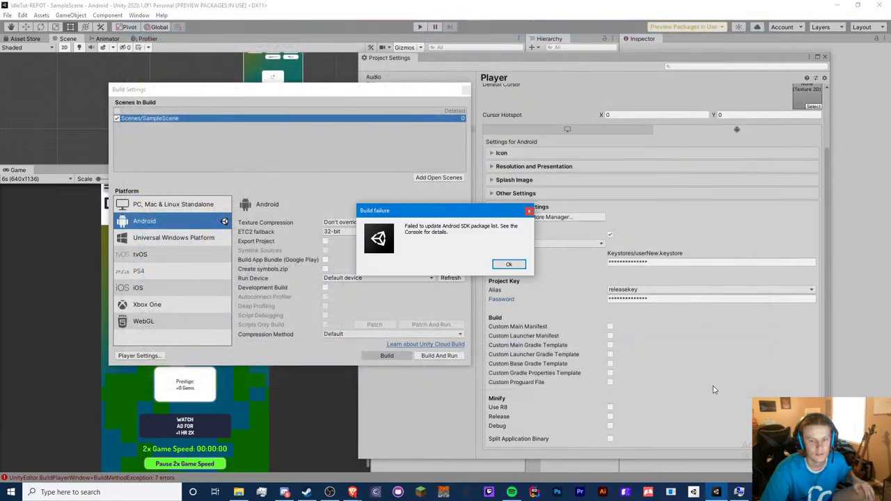
{"action": "left_click", "coordinate": [509, 265]}
Delete the JAVA_HOME system variable, save the change and close System Properties
{"action": "key", "text": "alt+Tab"}
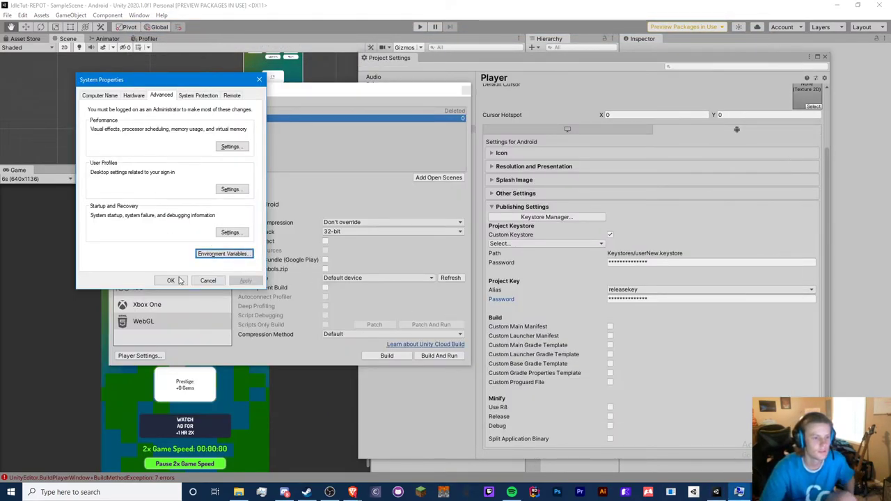
{"action": "left_click", "coordinate": [226, 254]}
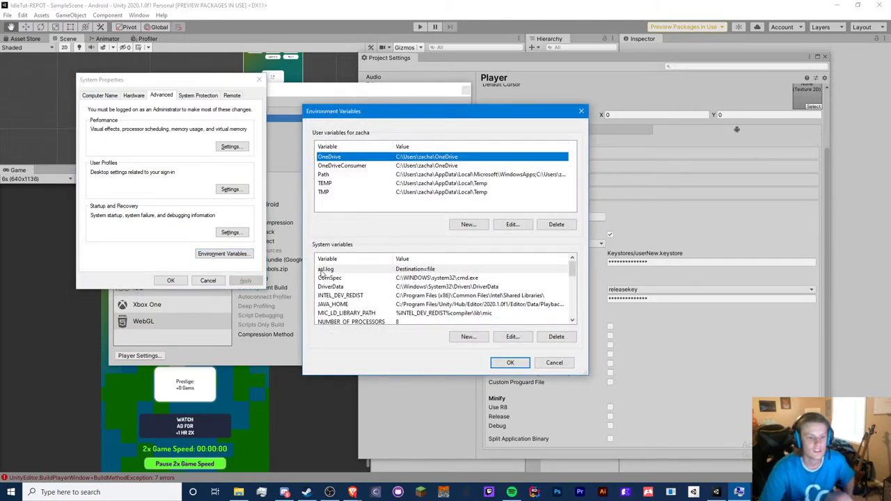
{"action": "scroll", "coordinate": [322, 273], "scroll_direction": "down", "scroll_amount": 1}
{"action": "scroll", "coordinate": [356, 295], "scroll_direction": "down", "scroll_amount": 2}
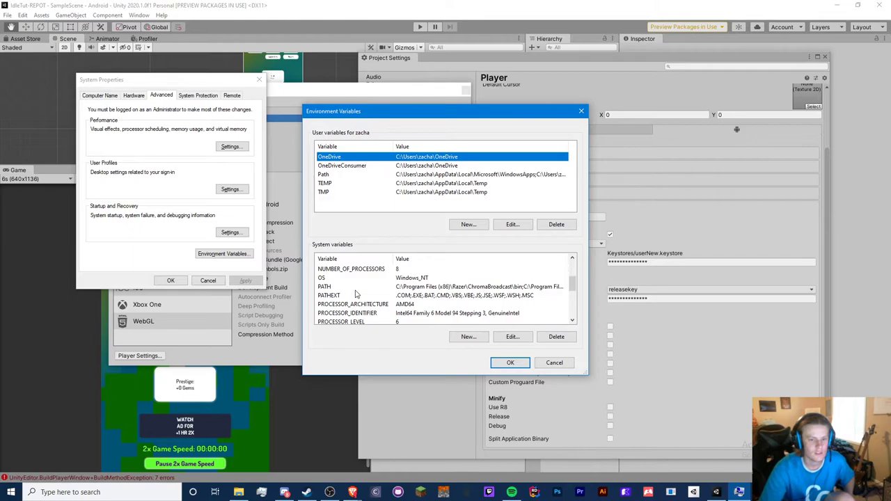
{"action": "scroll", "coordinate": [357, 289], "scroll_direction": "up", "scroll_amount": 2}
{"action": "left_click", "coordinate": [355, 278]}
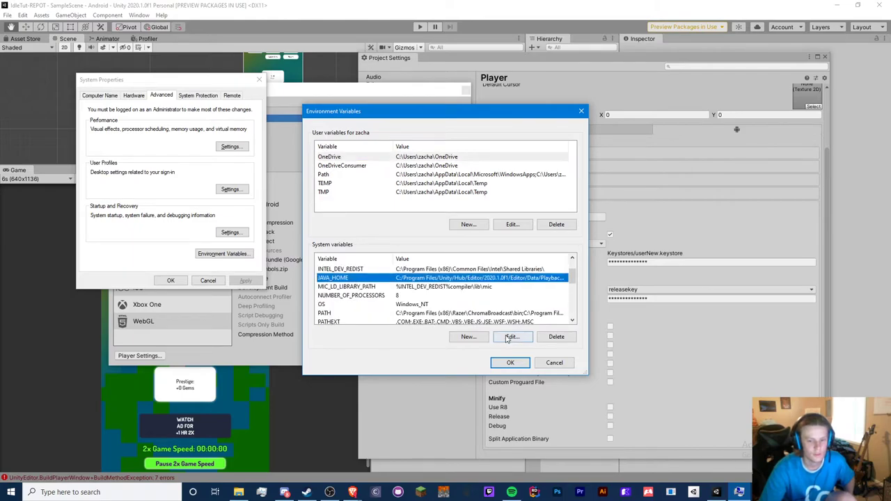
{"action": "left_click", "coordinate": [556, 336]}
{"action": "left_click", "coordinate": [510, 363]}
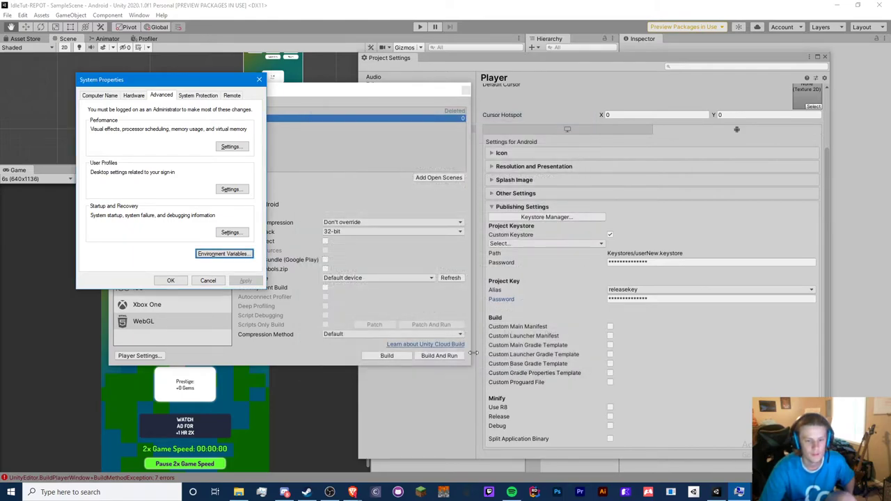
{"action": "left_click", "coordinate": [172, 281]}
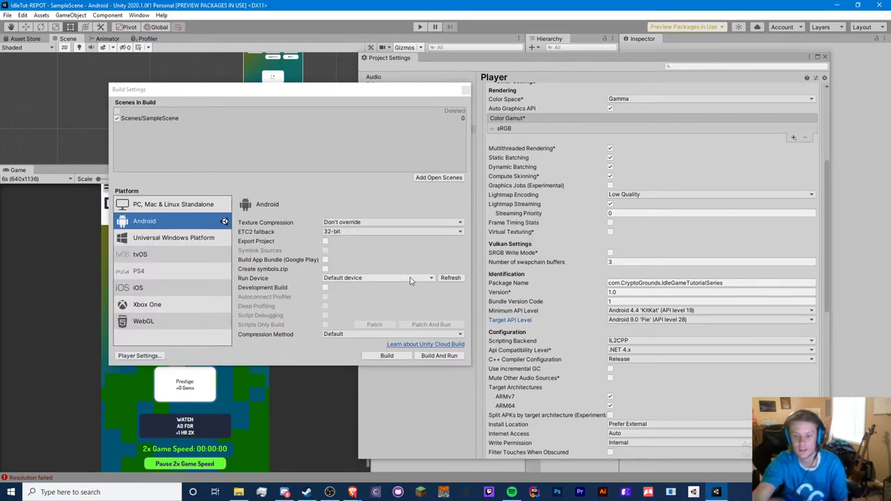
Check the Android JDK, SDK, NDK and Gradle settings in Unity's External Tools preferences and close the preferences
{"action": "left_click", "coordinate": [41, 15]}
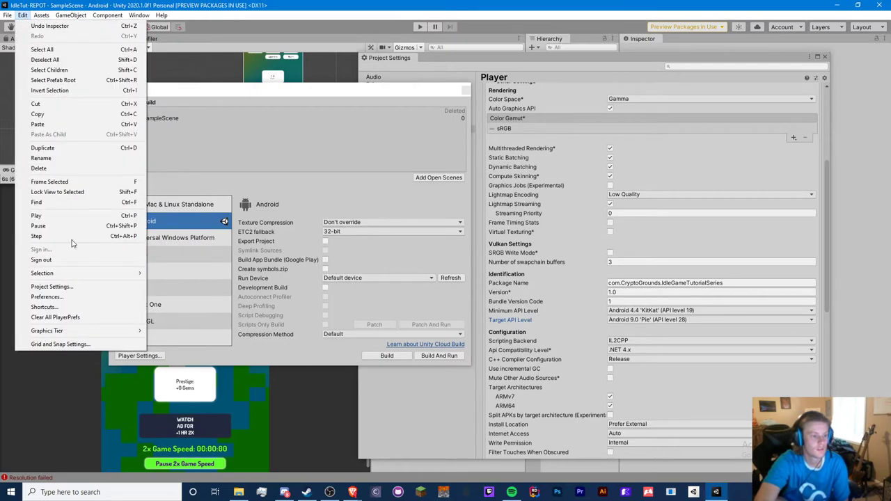
{"action": "left_click", "coordinate": [49, 294]}
{"action": "scroll", "coordinate": [387, 292], "scroll_direction": "down", "scroll_amount": 3}
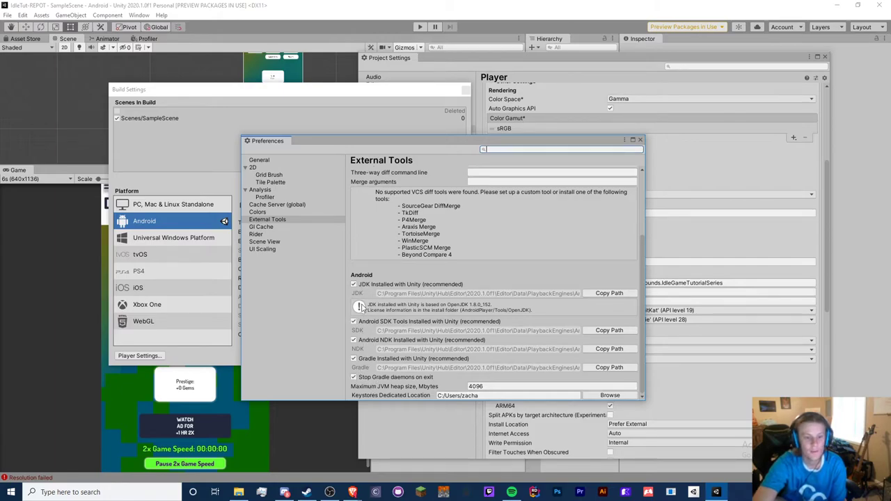
{"action": "left_click", "coordinate": [354, 359]}
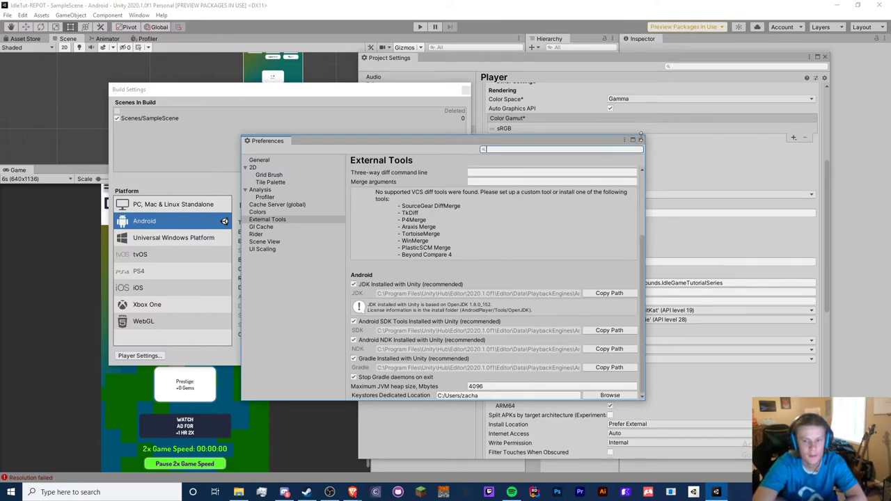
{"action": "left_click", "coordinate": [640, 139]}
Retry the Android build, move the Build Settings window aside and close the Project Settings to expose the Console
{"action": "left_click", "coordinate": [408, 207]}
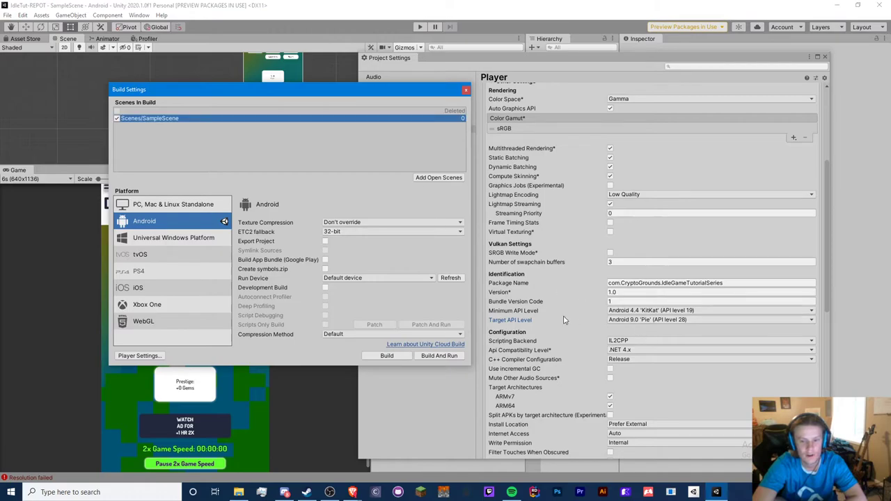
{"action": "left_click", "coordinate": [387, 356]}
{"action": "left_click", "coordinate": [704, 384]}
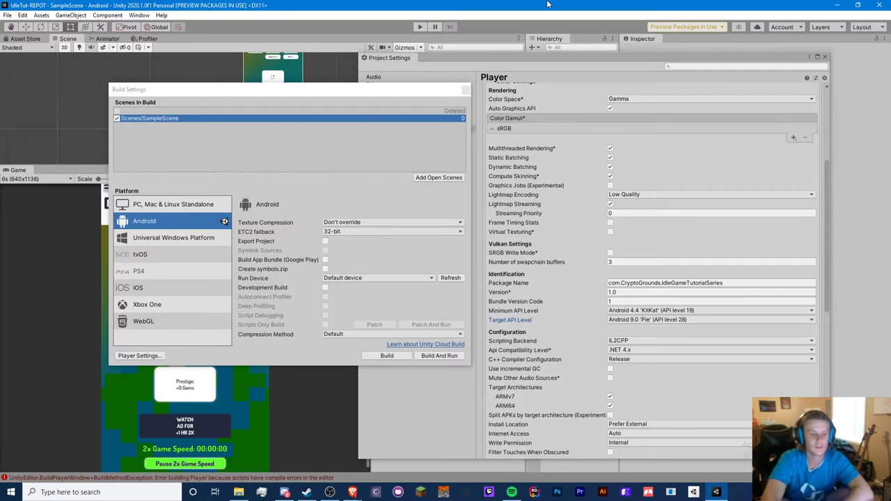
{"action": "left_click_drag", "start_coordinate": [424, 88], "coordinate": [268, 87]}
{"action": "left_click", "coordinate": [825, 56]}
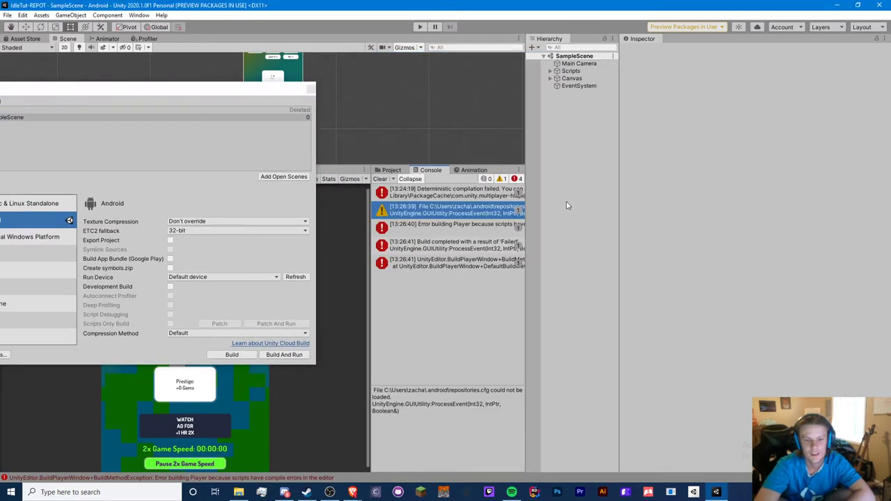
Examine the failed build's error and warning details in the Console, widening the panel to read the messages
{"action": "left_click", "coordinate": [424, 247]}
{"action": "left_click", "coordinate": [426, 261]}
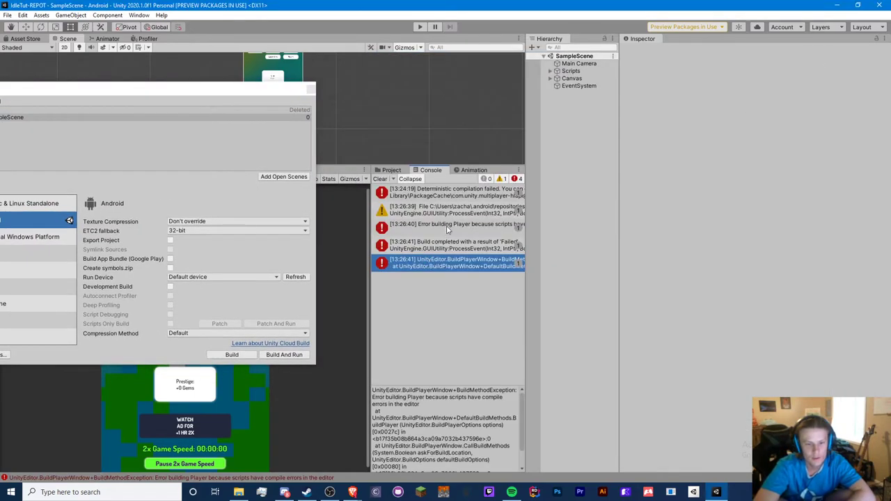
{"action": "key", "text": "Up"}
{"action": "key", "text": "Up"}
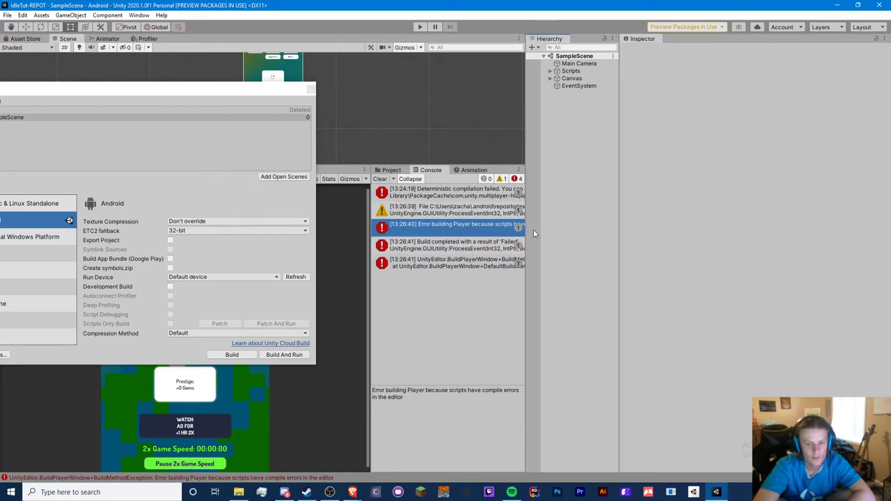
{"action": "left_click", "coordinate": [502, 263]}
{"action": "left_click", "coordinate": [487, 231]}
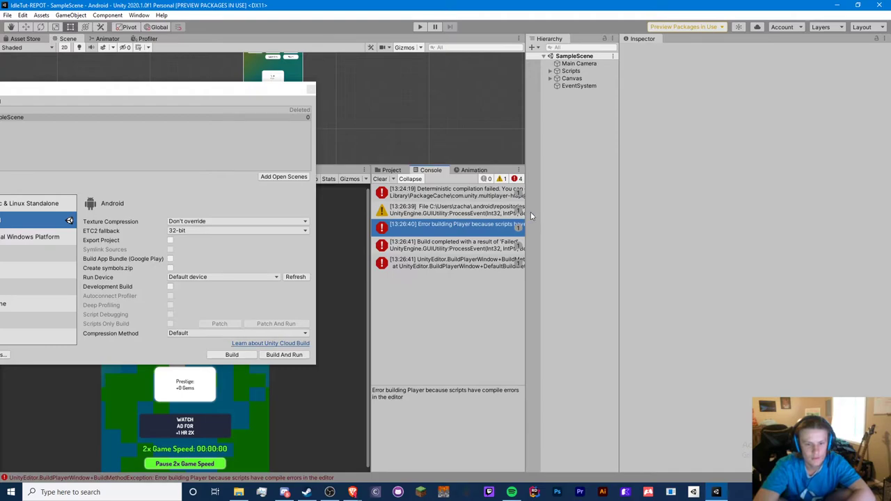
{"action": "left_click_drag", "start_coordinate": [528, 211], "coordinate": [624, 211]}
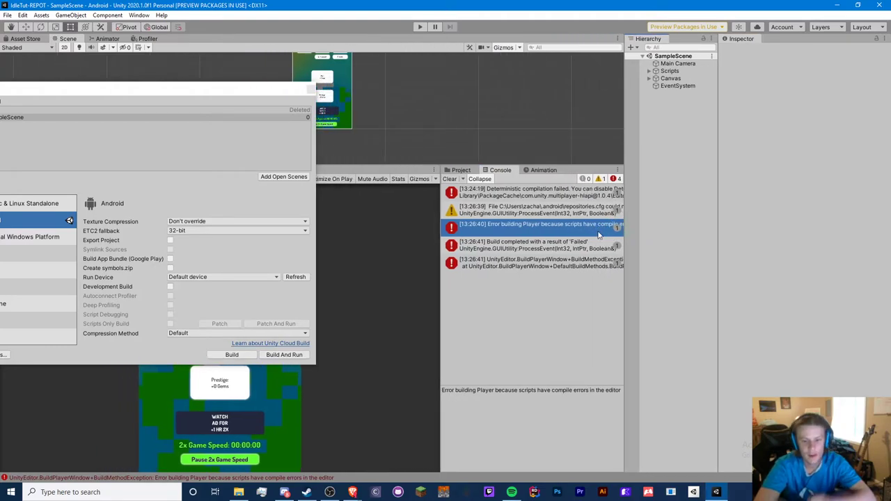
{"action": "left_click", "coordinate": [567, 212]}
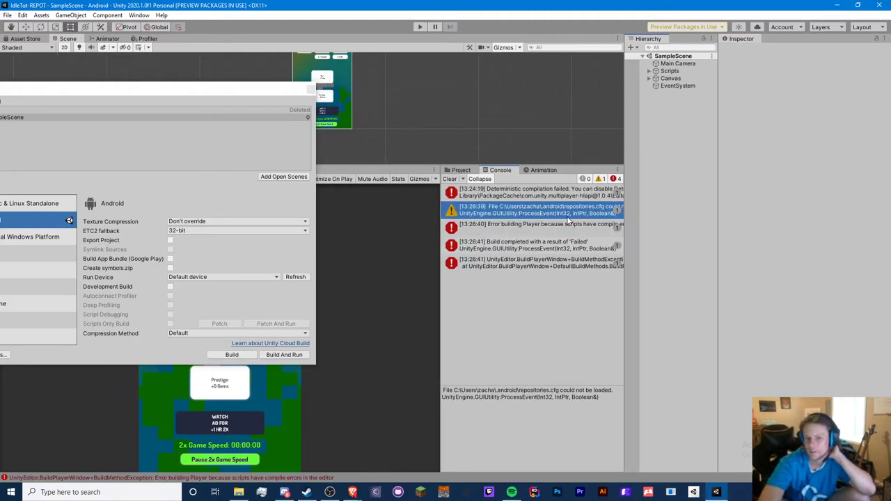
{"action": "left_click", "coordinate": [540, 265]}
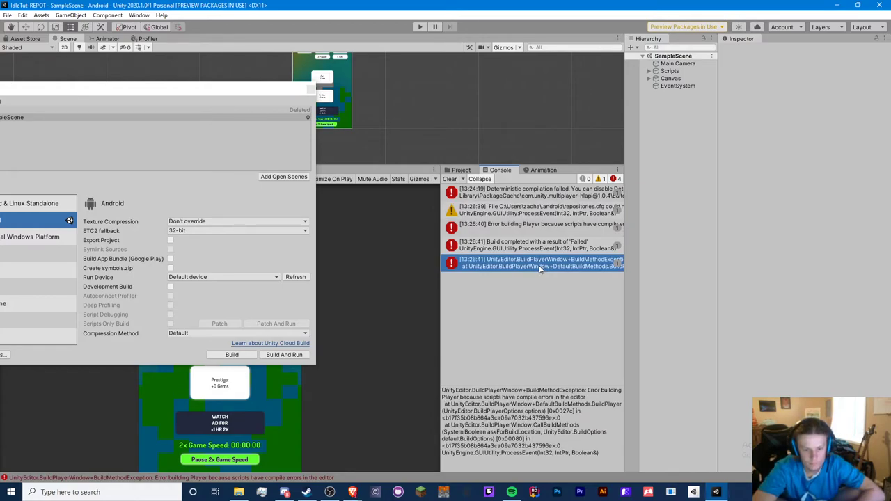
Clear the Console, try to enter Play mode and inspect the details of the deterministic compilation error
{"action": "left_click", "coordinate": [450, 179]}
{"action": "left_click", "coordinate": [420, 26]}
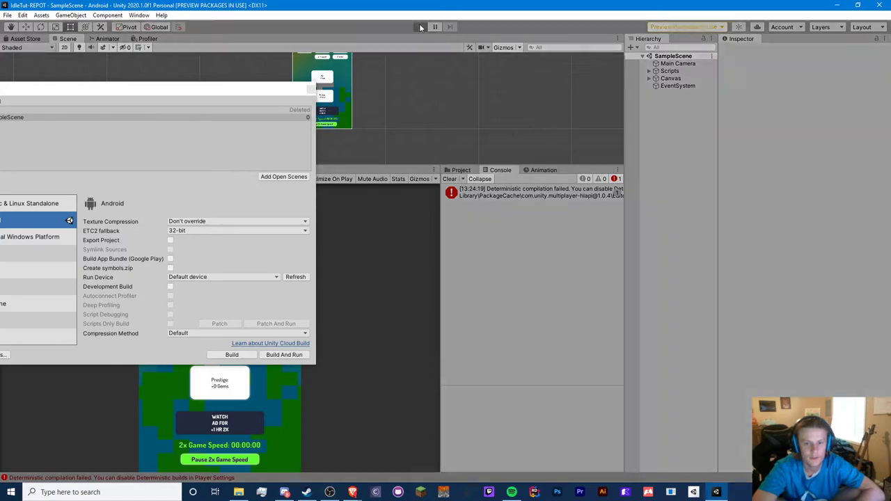
{"action": "left_click", "coordinate": [508, 199]}
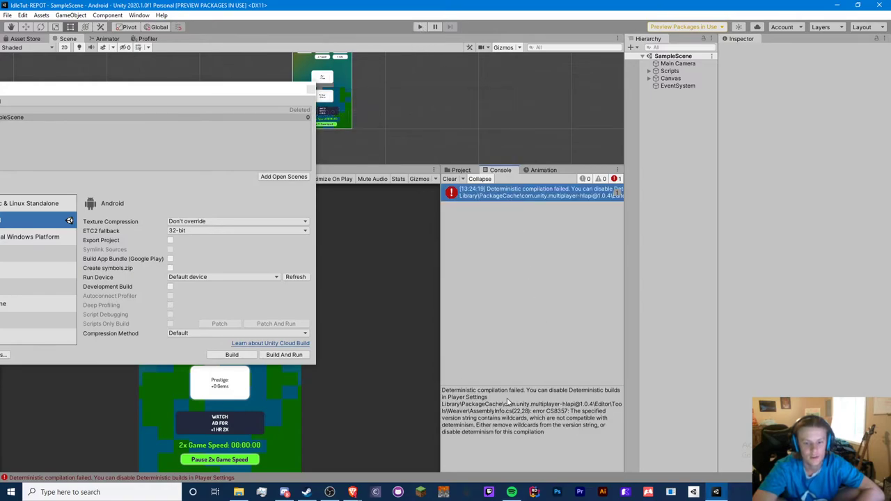
{"action": "left_click_drag", "start_coordinate": [489, 397], "coordinate": [418, 386]}
{"action": "key", "text": "alt+Tab"}
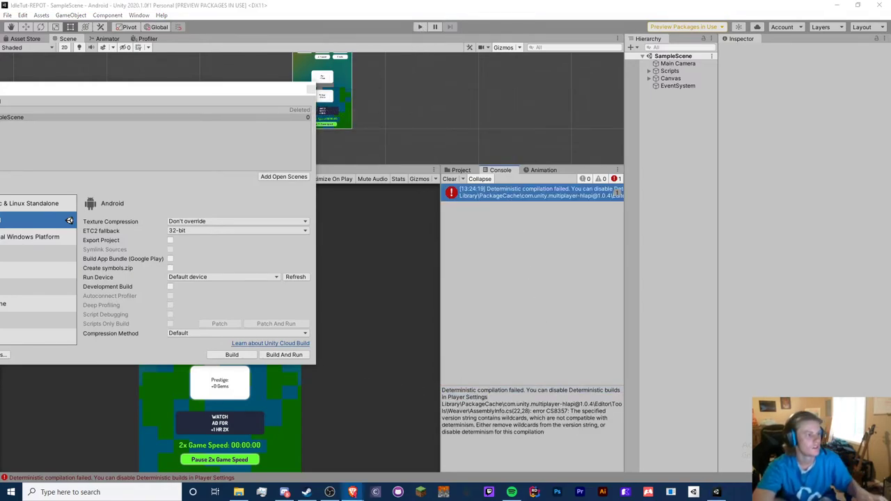
Disable Use deterministic compilation in the Android Player settings and close the Project Settings
{"action": "left_click_drag", "start_coordinate": [77, 83], "coordinate": [181, 95]}
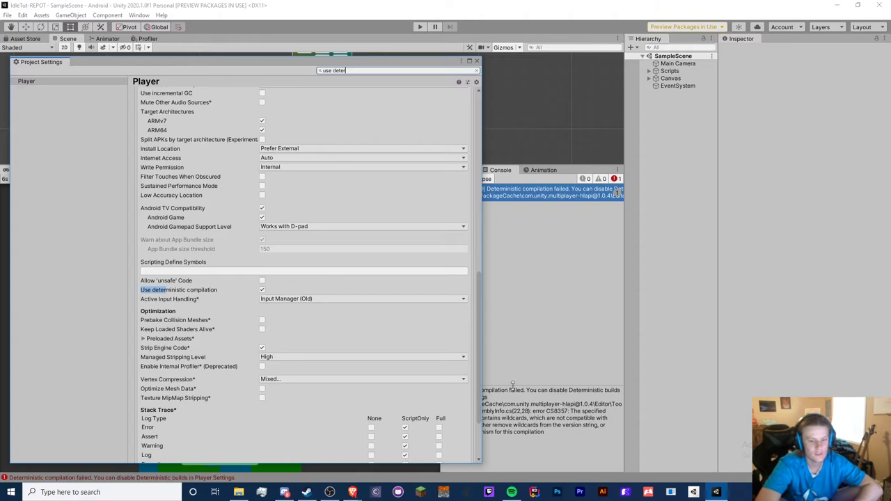
{"action": "scroll", "coordinate": [270, 238], "scroll_direction": "up", "scroll_amount": 2}
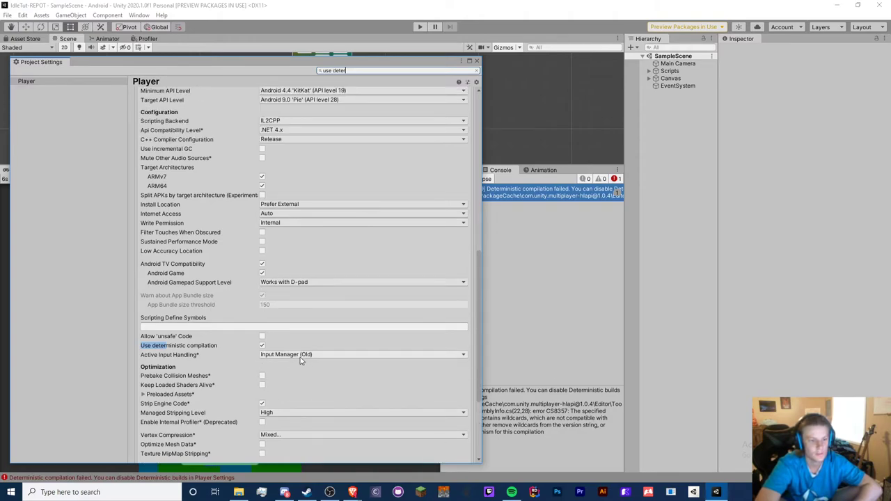
{"action": "left_click", "coordinate": [263, 346]}
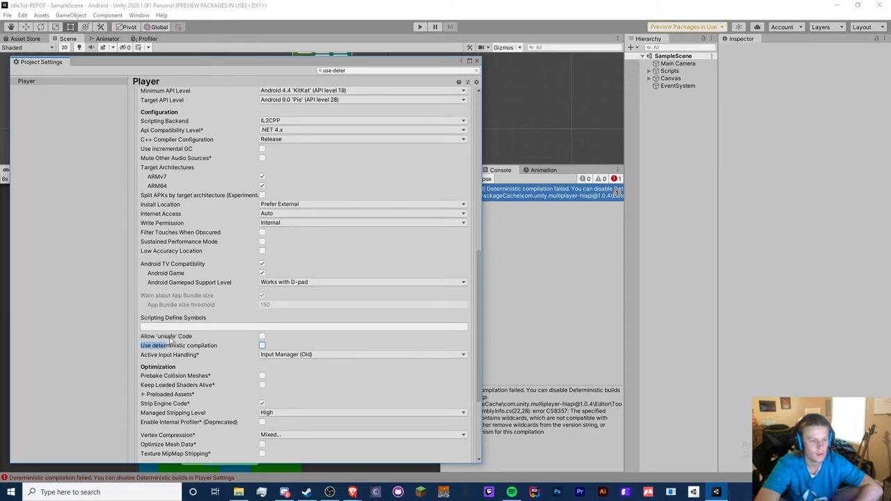
{"action": "left_click", "coordinate": [477, 62]}
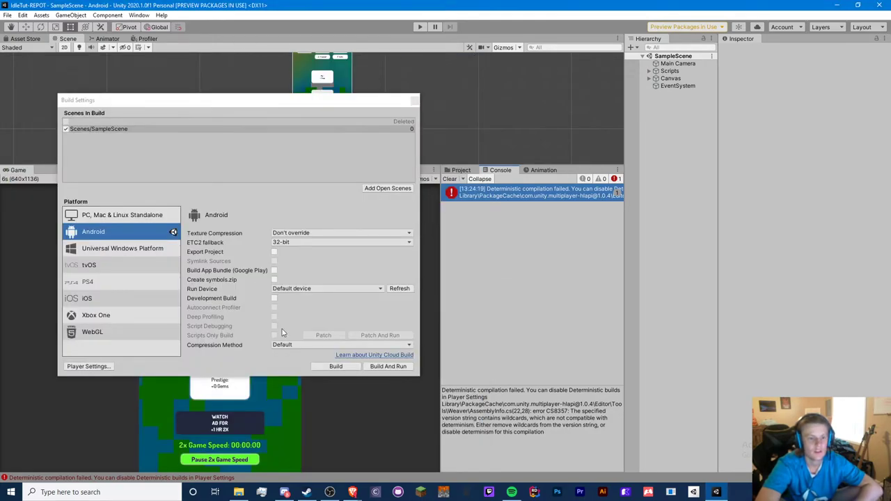
Clear the Console and retry the Android build, saving the APK as "v1.0 Android" in the _BUILDS folder
{"action": "left_click", "coordinate": [334, 366]}
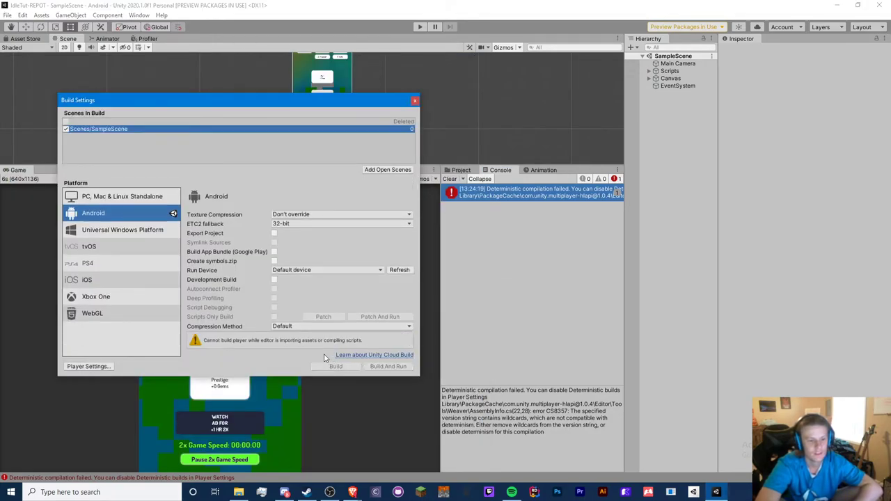
{"action": "left_click", "coordinate": [456, 179]}
{"action": "left_click", "coordinate": [458, 181]}
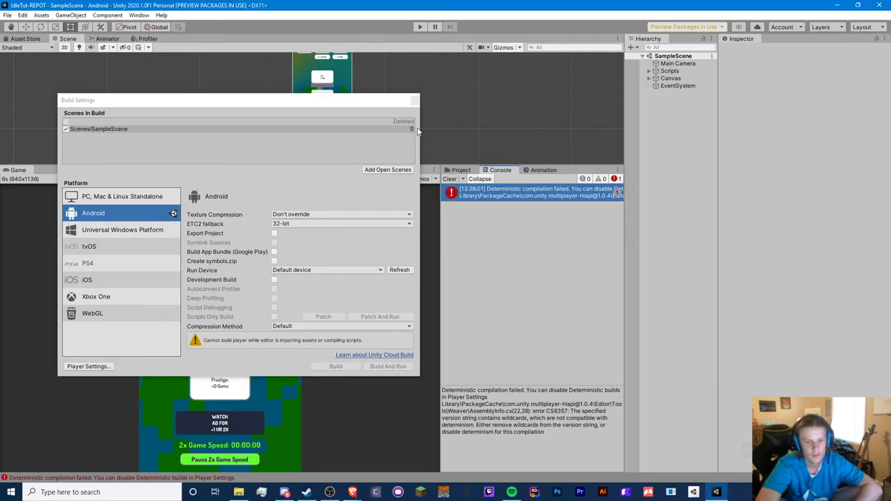
{"action": "left_click", "coordinate": [415, 102]}
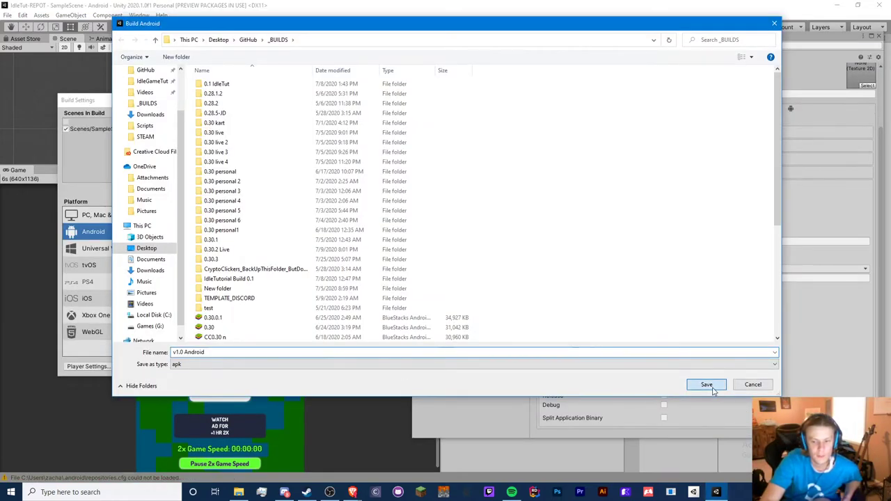
{"action": "left_click", "coordinate": [707, 383]}
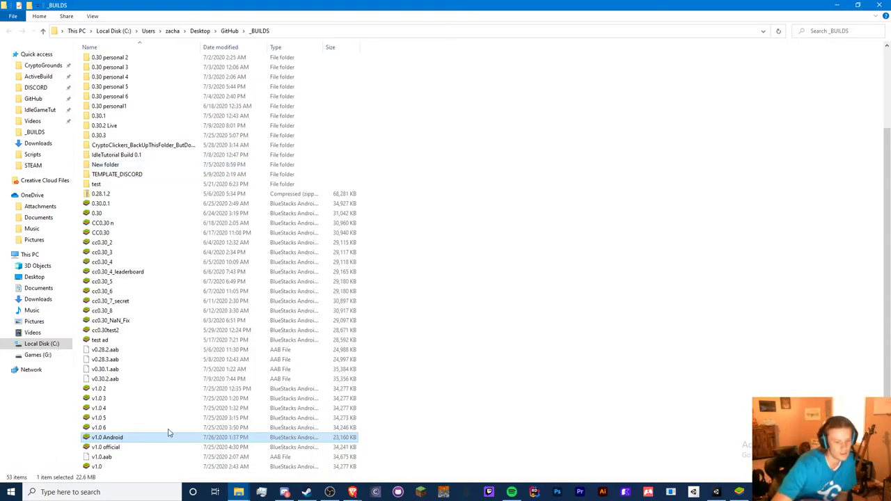
Install the v1.0 Android APK from the _BUILDS folder in BlueStacks
{"action": "double_click", "coordinate": [127, 444]}
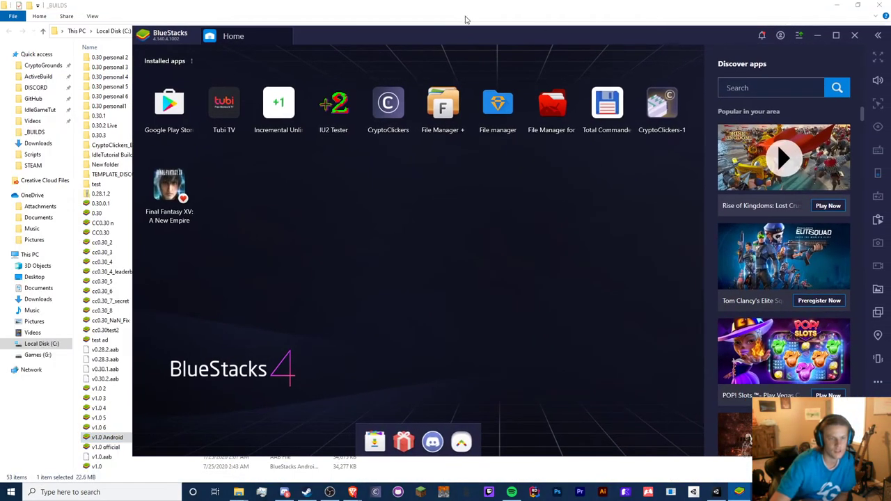
{"action": "left_click_drag", "start_coordinate": [460, 9], "coordinate": [562, 150]}
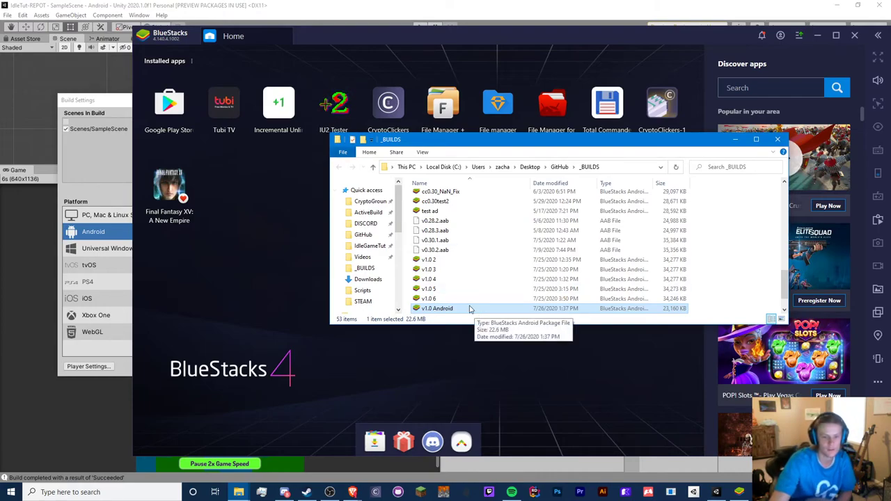
{"action": "left_click_drag", "start_coordinate": [451, 310], "coordinate": [249, 202]}
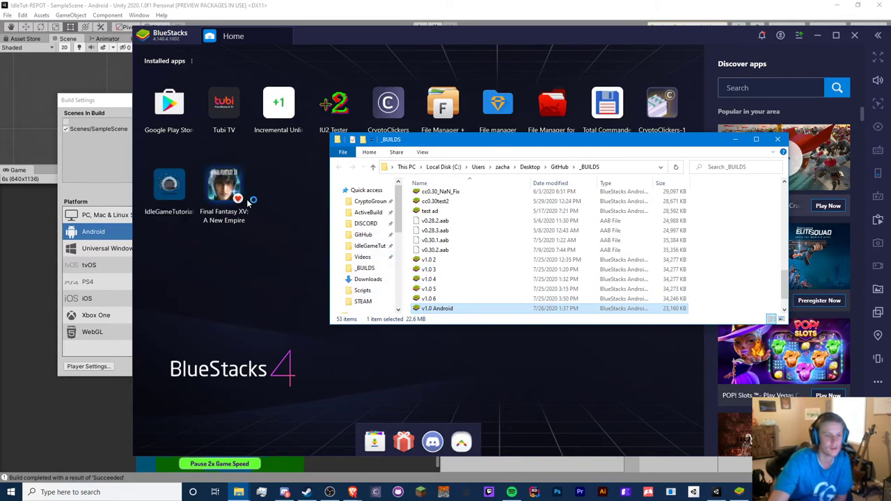
{"action": "left_click", "coordinate": [332, 39]}
Check Unity's Build Settings, return to BlueStacks, launch the installed IdleGameTutorial app and reposition the emulator window
{"action": "left_click", "coordinate": [114, 104]}
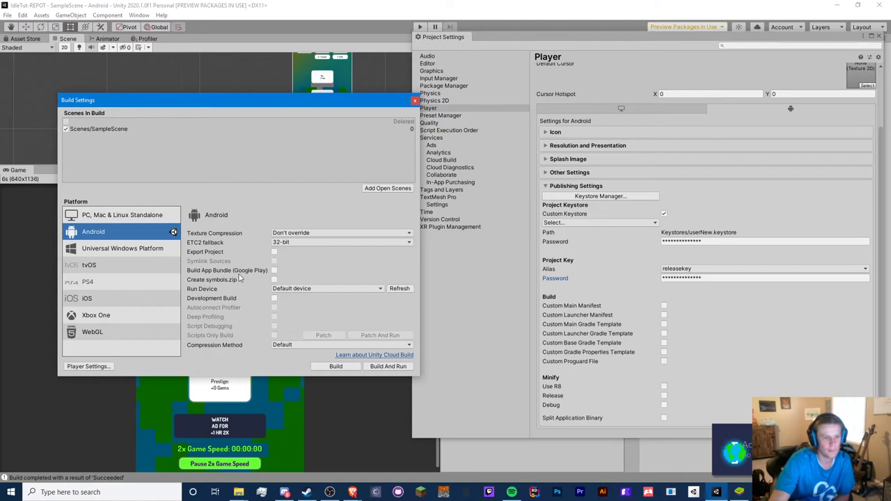
{"action": "key", "text": "alt+Tab"}
{"action": "key", "text": "alt+Tab"}
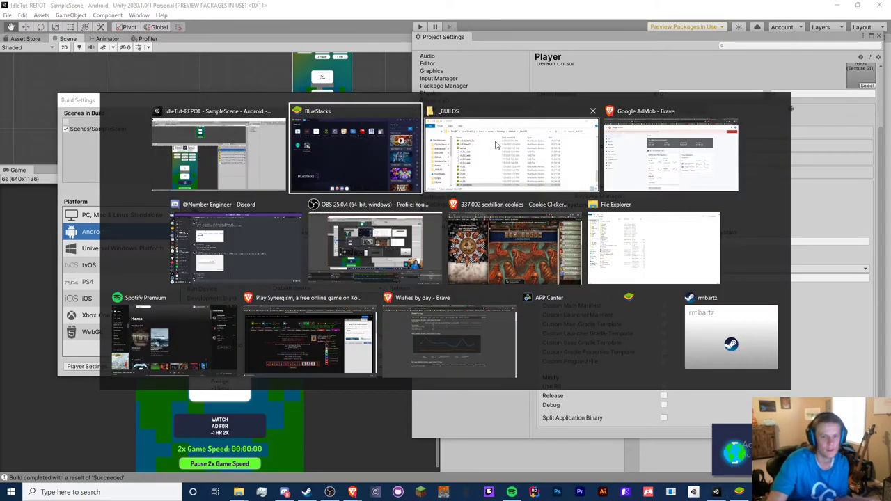
{"action": "key", "text": "alt+Tab"}
{"action": "key", "text": "alt+Tab"}
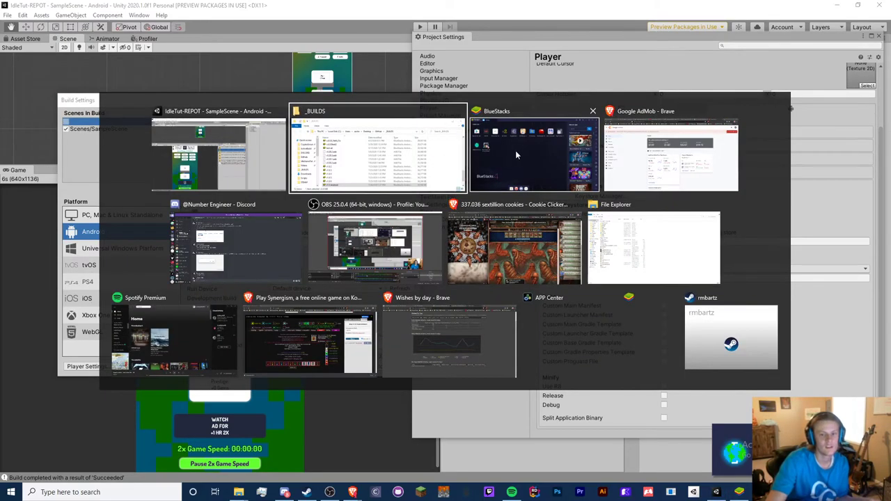
{"action": "left_click", "coordinate": [514, 150]}
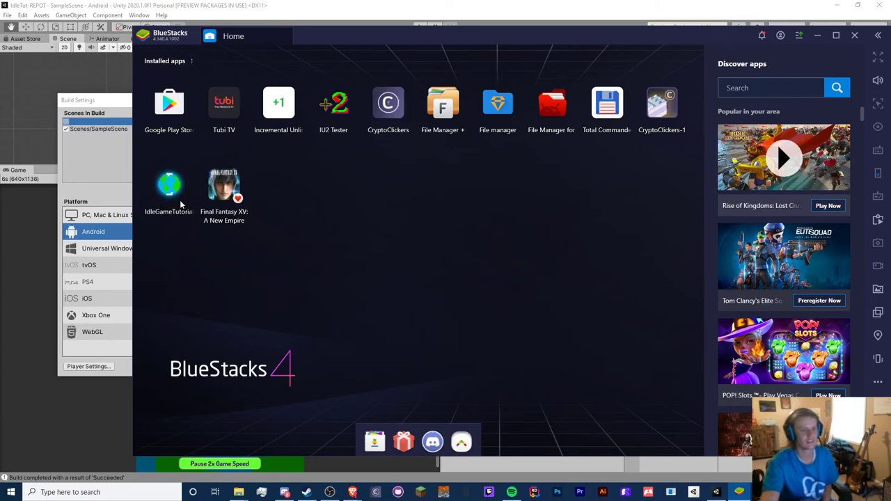
{"action": "left_click", "coordinate": [178, 195]}
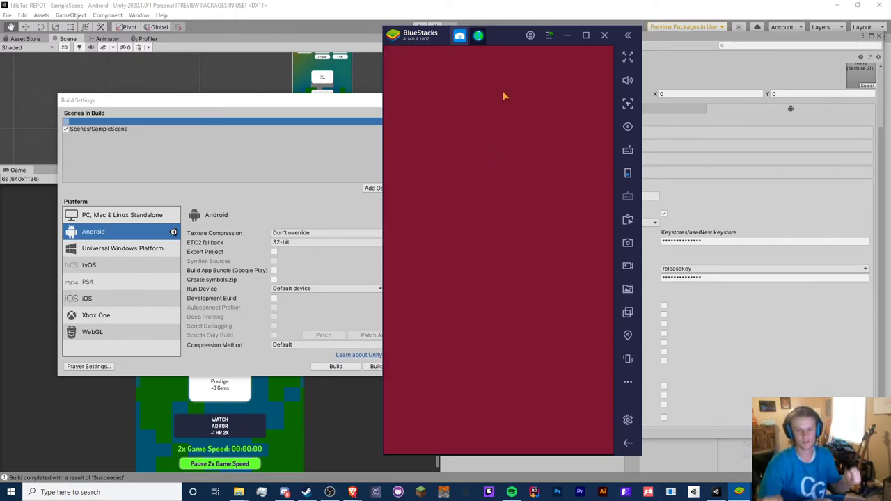
{"action": "left_click_drag", "start_coordinate": [500, 38], "coordinate": [400, 29]}
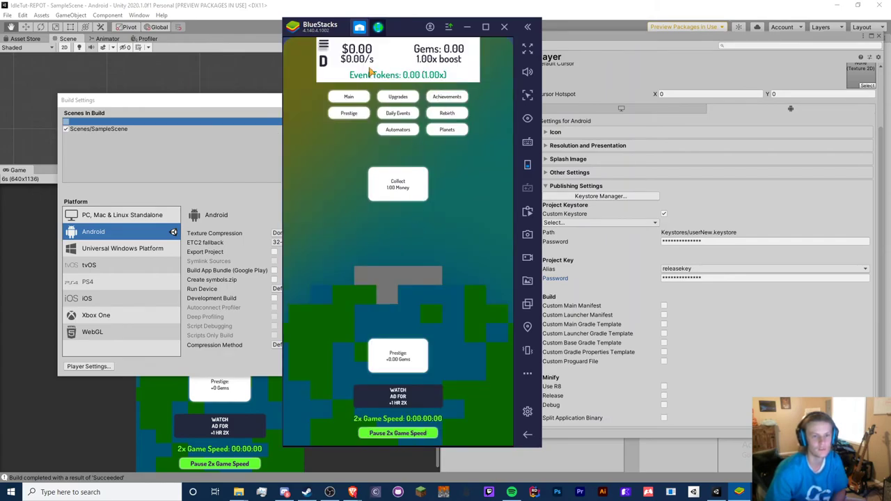
Test the game's Collect button by collecting money until the balance reaches $13
{"action": "left_click", "coordinate": [395, 184]}
{"action": "left_click", "coordinate": [395, 185]}
{"action": "left_click", "coordinate": [394, 185]}
{"action": "left_click", "coordinate": [395, 185]}
{"action": "left_click", "coordinate": [395, 185]}
{"action": "left_click", "coordinate": [395, 184]}
{"action": "left_click", "coordinate": [395, 185]}
{"action": "left_click", "coordinate": [395, 185]}
{"action": "left_click", "coordinate": [395, 184]}
{"action": "left_click", "coordinate": [395, 185]}
{"action": "left_click", "coordinate": [394, 184]}
{"action": "left_click", "coordinate": [395, 185]}
{"action": "left_click", "coordinate": [395, 185]}
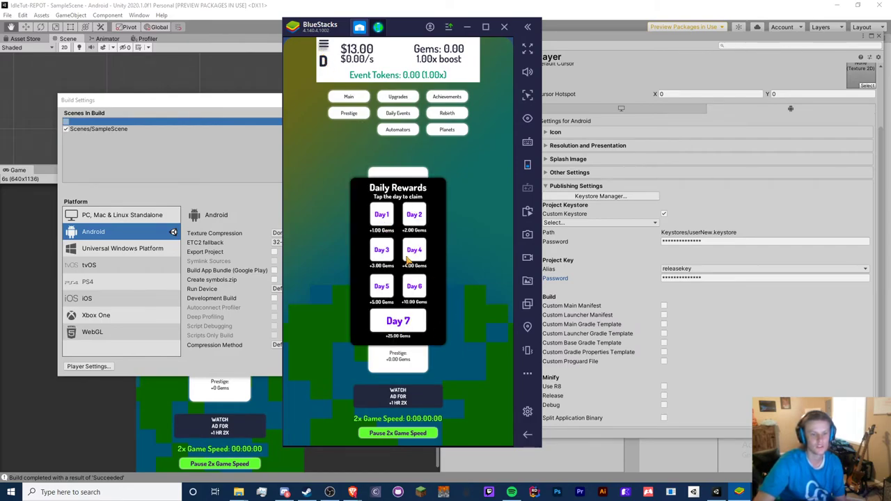
Close the Daily Rewards popup and keep collecting money until the balance reaches $30
{"action": "left_click", "coordinate": [327, 71]}
{"action": "left_click", "coordinate": [396, 194]}
{"action": "left_click", "coordinate": [396, 193]}
{"action": "left_click", "coordinate": [396, 194]}
{"action": "left_click", "coordinate": [396, 193]}
{"action": "left_click", "coordinate": [396, 193]}
{"action": "left_click", "coordinate": [396, 194]}
{"action": "left_click", "coordinate": [396, 193]}
{"action": "left_click", "coordinate": [396, 194]}
{"action": "left_click", "coordinate": [396, 193]}
{"action": "left_click", "coordinate": [397, 193]}
{"action": "left_click", "coordinate": [396, 193]}
{"action": "left_click", "coordinate": [396, 193]}
{"action": "left_click", "coordinate": [396, 193]}
{"action": "left_click", "coordinate": [396, 194]}
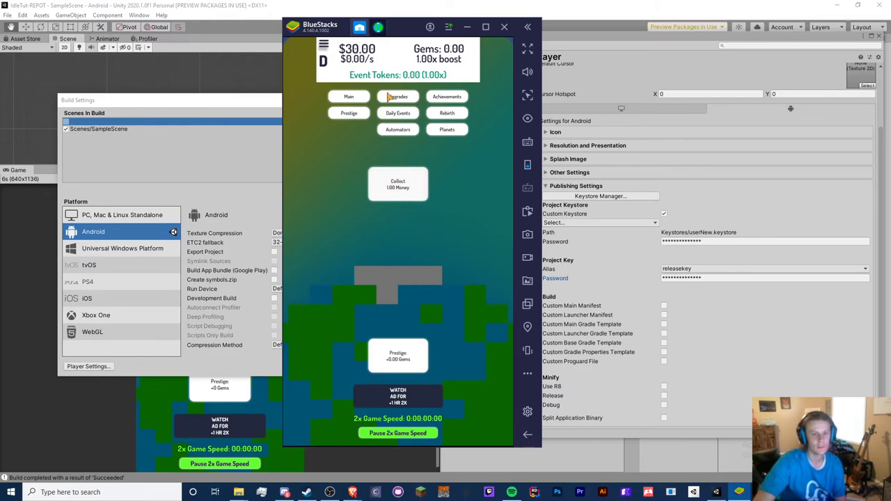
Open the game's Upgrades page and buy two levels of Click UPG 1
{"action": "left_click", "coordinate": [397, 97]}
{"action": "left_click", "coordinate": [358, 239]}
{"action": "left_click", "coordinate": [358, 239]}
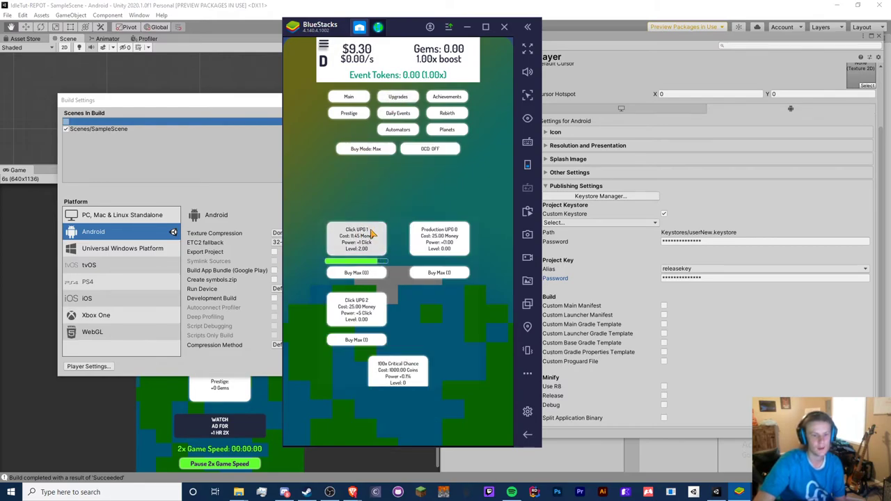
Return to the game's Main page and collect money repeatedly until the balance reaches about $117
{"action": "left_click", "coordinate": [349, 96]}
{"action": "left_click", "coordinate": [400, 191]}
{"action": "left_click", "coordinate": [400, 192]}
{"action": "left_click", "coordinate": [400, 191]}
{"action": "left_click", "coordinate": [400, 193]}
{"action": "left_click", "coordinate": [400, 192]}
{"action": "left_click", "coordinate": [400, 192]}
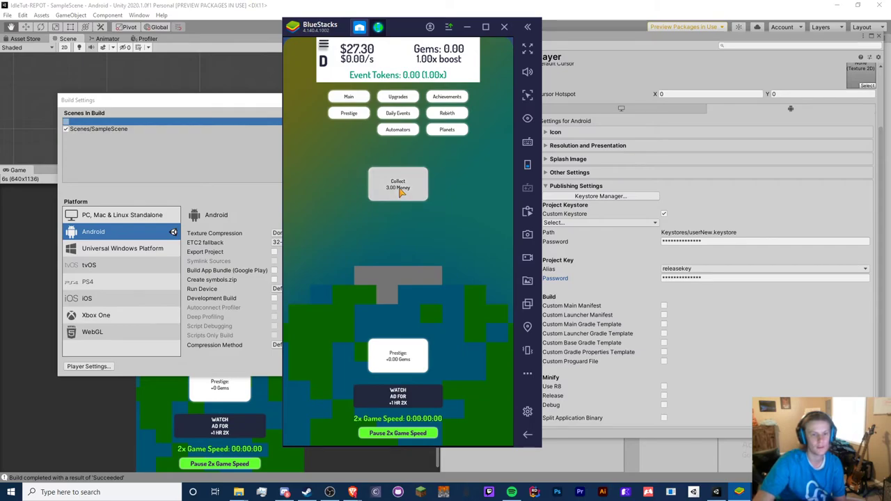
{"action": "double_click", "coordinate": [397, 192]}
{"action": "double_click", "coordinate": [397, 192]}
{"action": "double_click", "coordinate": [397, 192]}
{"action": "left_click", "coordinate": [396, 192]}
{"action": "double_click", "coordinate": [396, 191]}
{"action": "double_click", "coordinate": [396, 191]}
{"action": "double_click", "coordinate": [395, 191]}
{"action": "left_click", "coordinate": [395, 191]}
{"action": "double_click", "coordinate": [395, 192]}
{"action": "double_click", "coordinate": [395, 192]}
{"action": "double_click", "coordinate": [394, 192]}
{"action": "double_click", "coordinate": [394, 192]}
{"action": "double_click", "coordinate": [393, 192]}
{"action": "left_click", "coordinate": [392, 193]}
{"action": "left_click", "coordinate": [392, 193]}
Open the game's Upgrades page and buy Production UPG 0 five times
{"action": "left_click", "coordinate": [398, 97]}
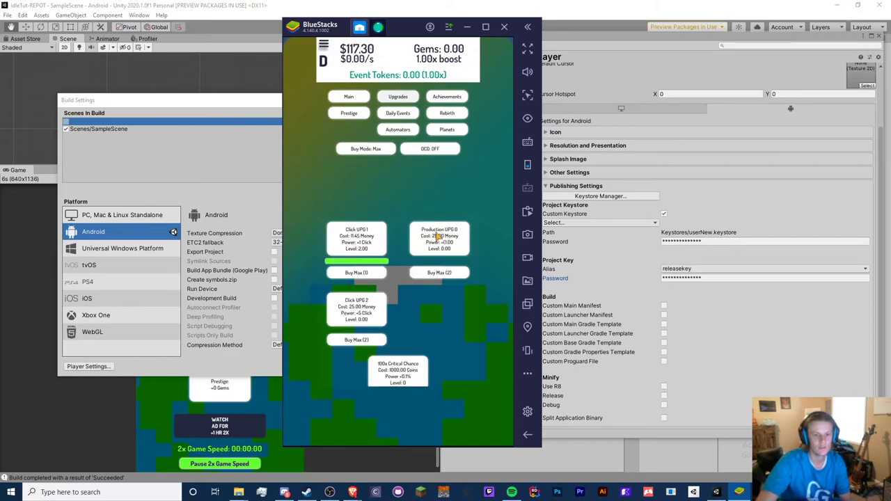
{"action": "left_click", "coordinate": [438, 237]}
{"action": "triple_click", "coordinate": [437, 237]}
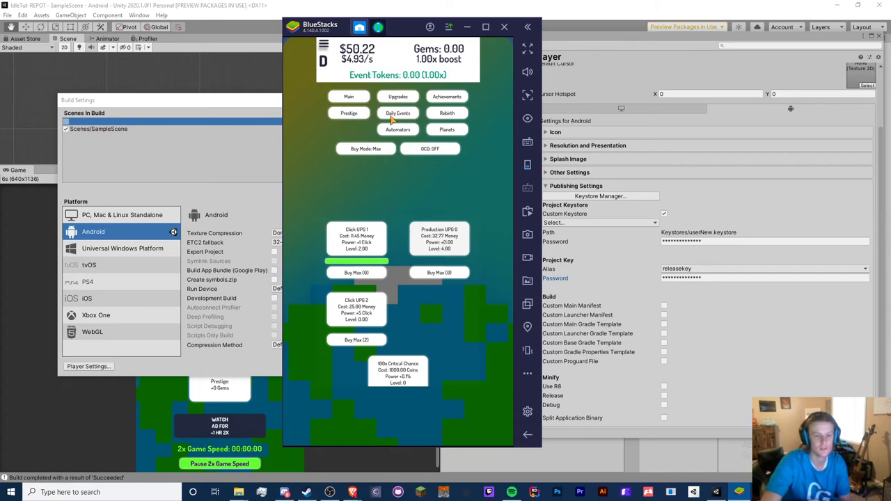
{"action": "left_click", "coordinate": [424, 240]}
Go back to the game's Main page and collect money four more times
{"action": "left_click", "coordinate": [349, 96]}
{"action": "left_click", "coordinate": [376, 180]}
{"action": "left_click", "coordinate": [376, 179]}
{"action": "left_click", "coordinate": [376, 180]}
{"action": "left_click", "coordinate": [376, 180]}
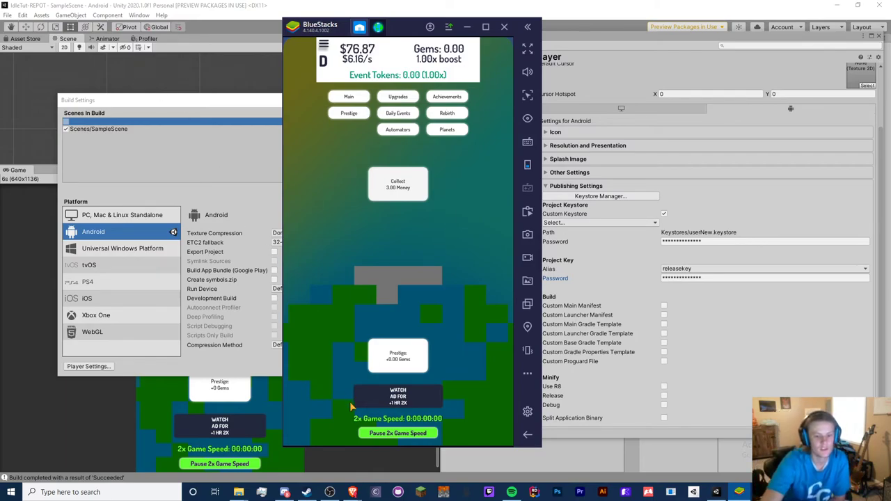
{"action": "left_click", "coordinate": [350, 98]}
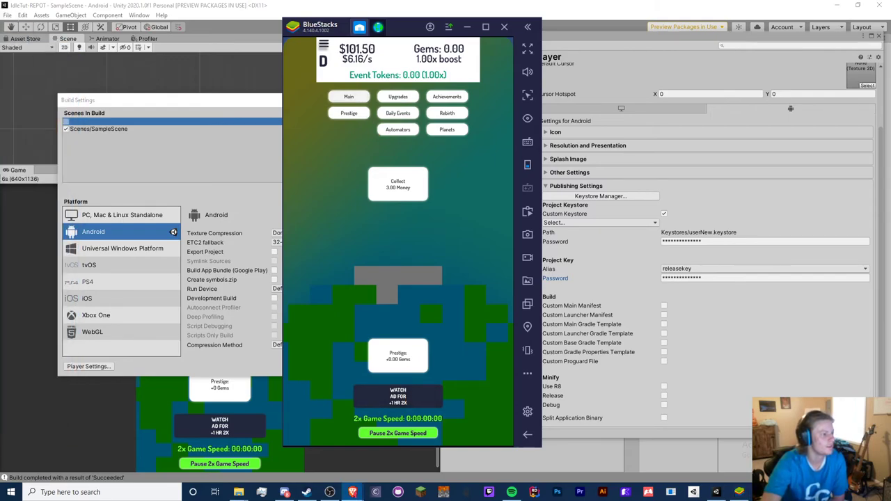
Switch to the Brave browser and go from the Alpha release track to the Google Play Console's list of all apps
{"action": "left_click", "coordinate": [353, 492]}
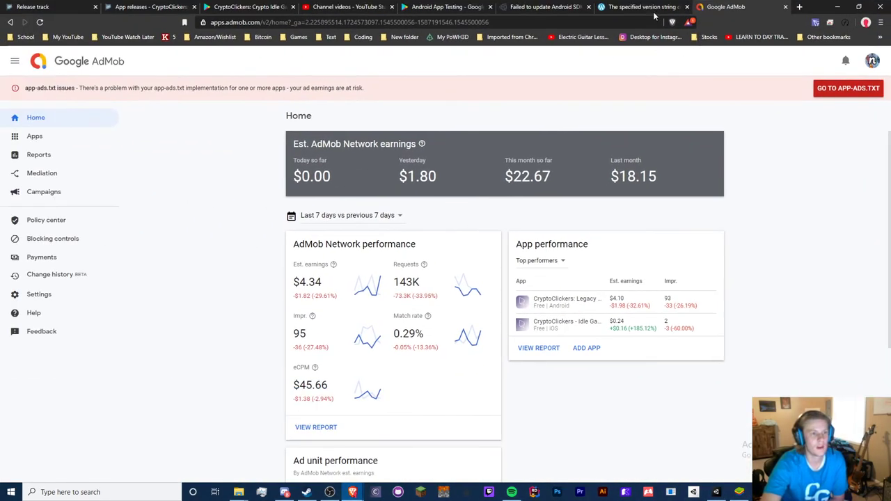
{"action": "left_click", "coordinate": [148, 7]}
{"action": "left_click", "coordinate": [63, 6]}
{"action": "scroll", "coordinate": [125, 167], "scroll_direction": "up", "scroll_amount": 3}
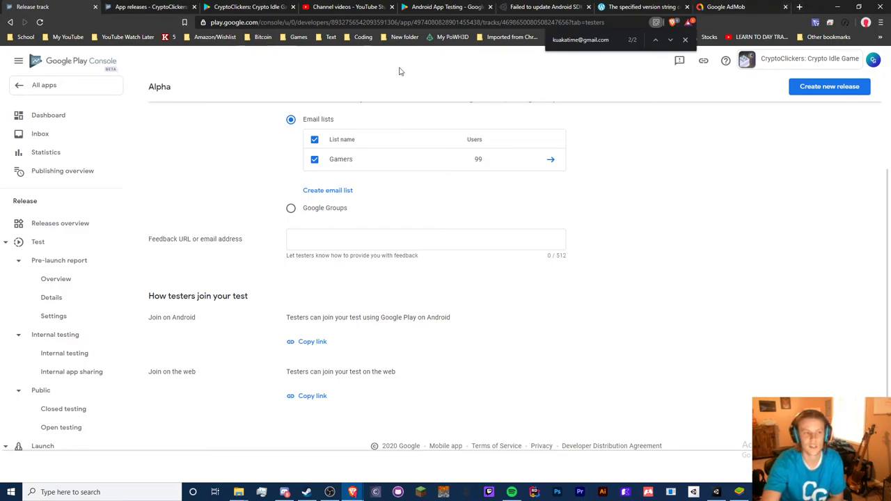
{"action": "left_click", "coordinate": [31, 115]}
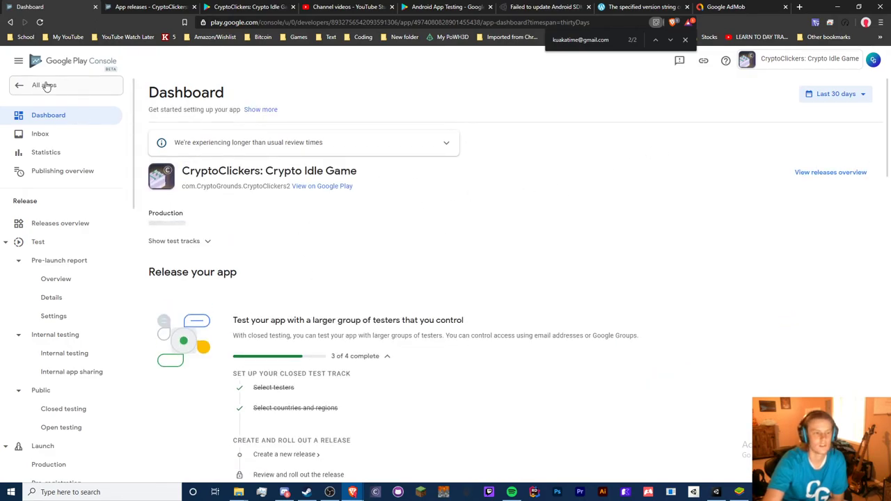
{"action": "left_click", "coordinate": [115, 87]}
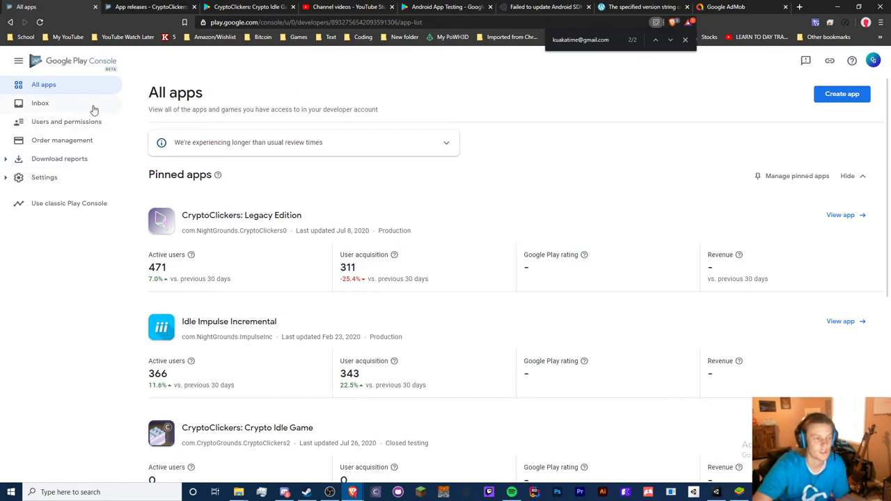
Return to the idle game in BlueStacks and collect money once on its Main page
{"action": "key", "text": "alt+Tab"}
{"action": "left_click", "coordinate": [333, 162]}
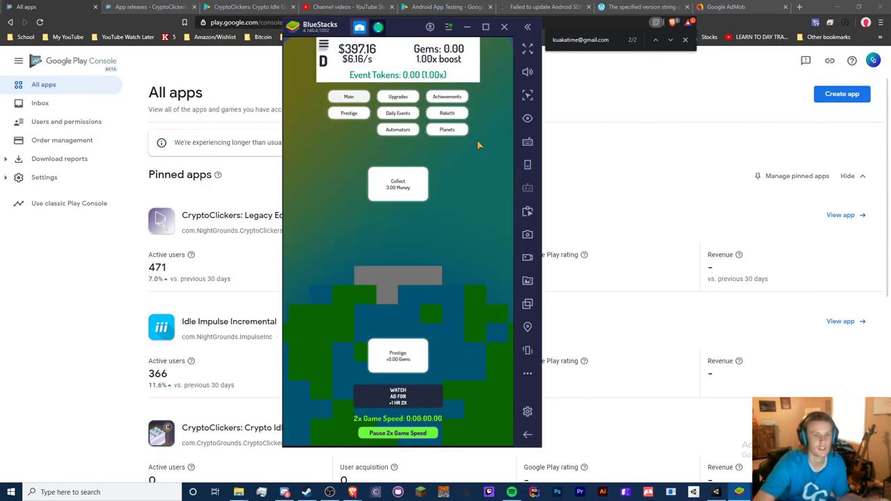
{"action": "left_click", "coordinate": [397, 183]}
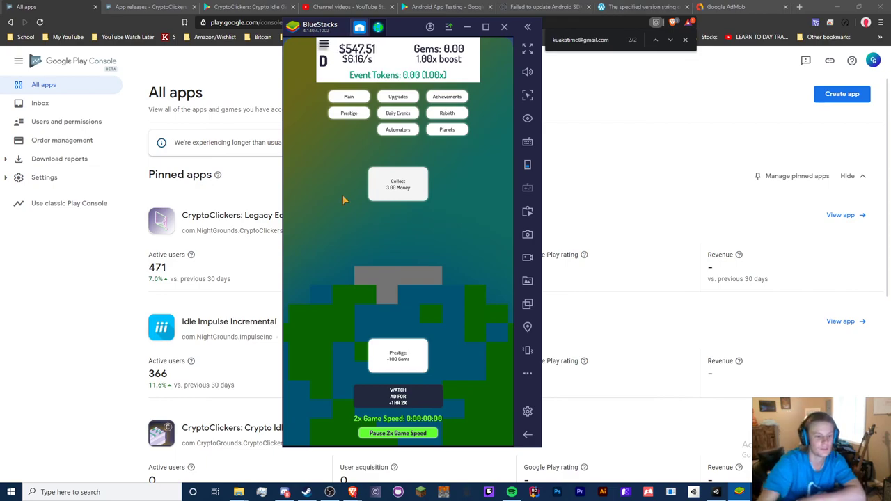
{"action": "left_click", "coordinate": [115, 369]}
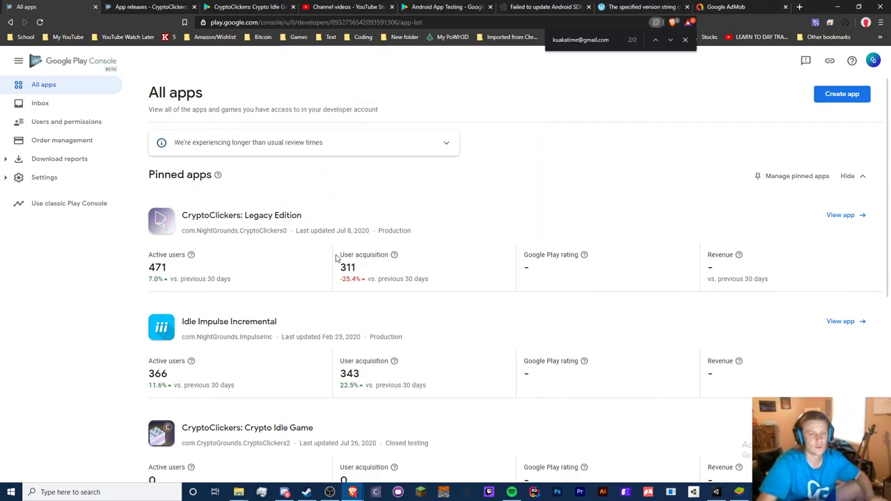
{"action": "key", "text": "alt+Tab"}
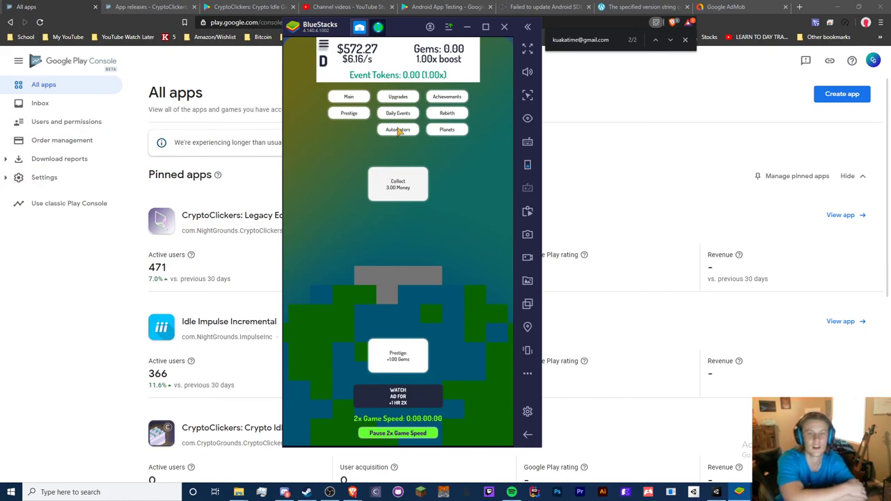